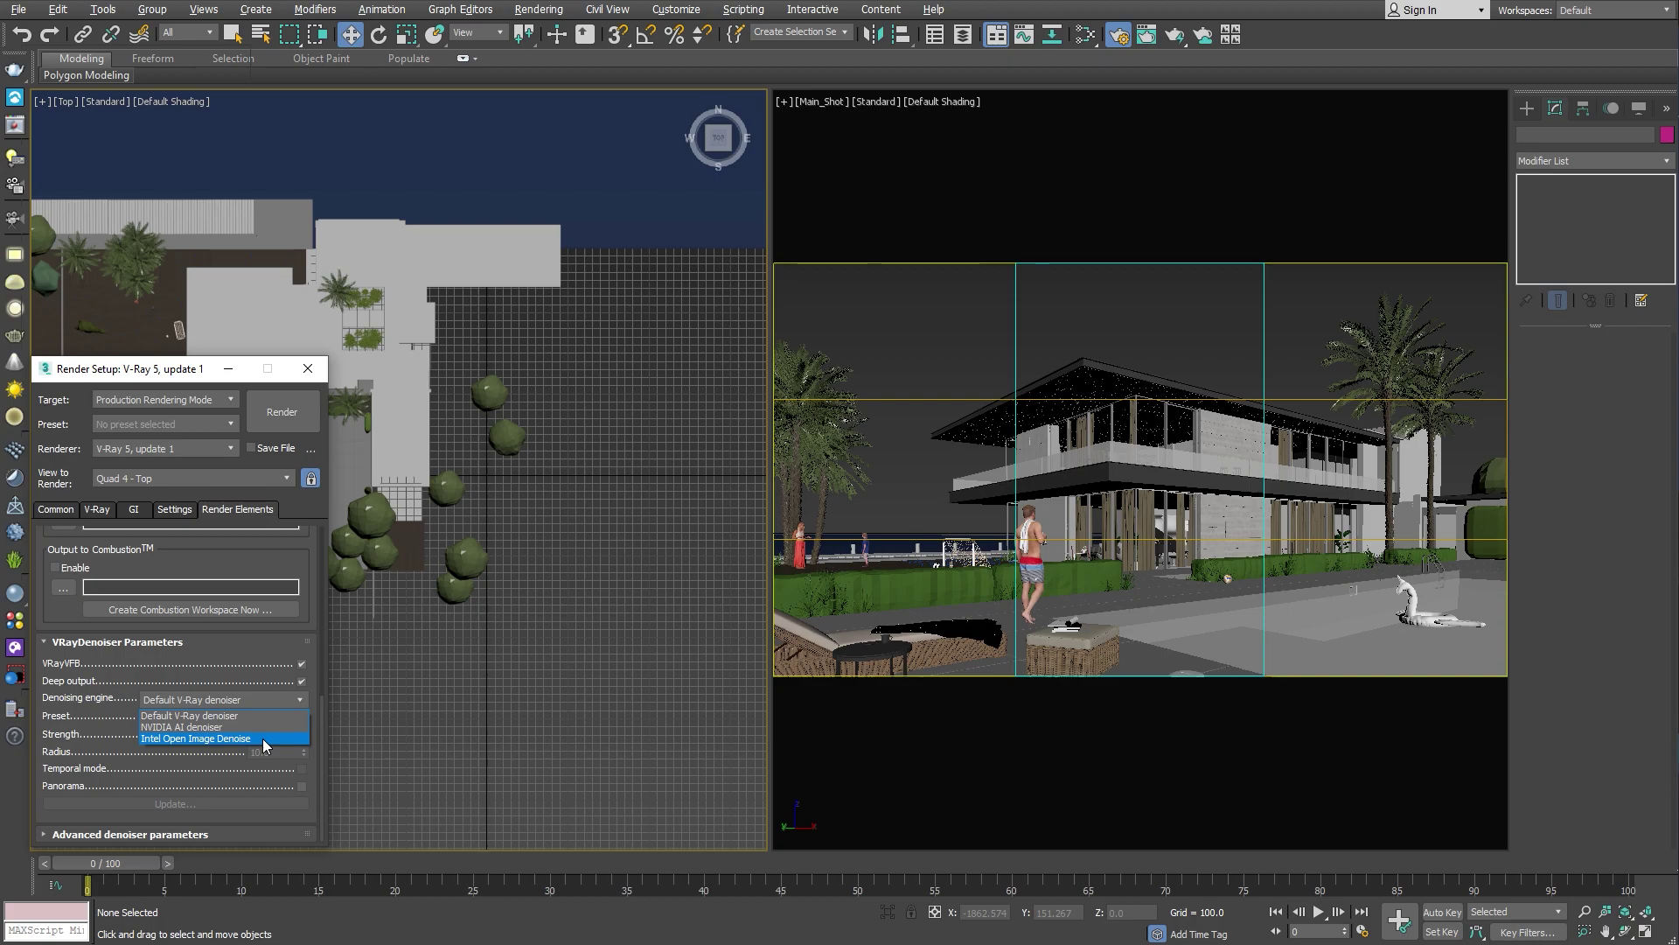
# Step: Set the VRayDenoiser's denoising engine to Intel Open Image Denoise and add a VRayLightMix render element
pyautogui.click(262, 738)
pyautogui.moveTo(318, 769); pyautogui.dragTo(318, 617)
pyautogui.click(70, 544)
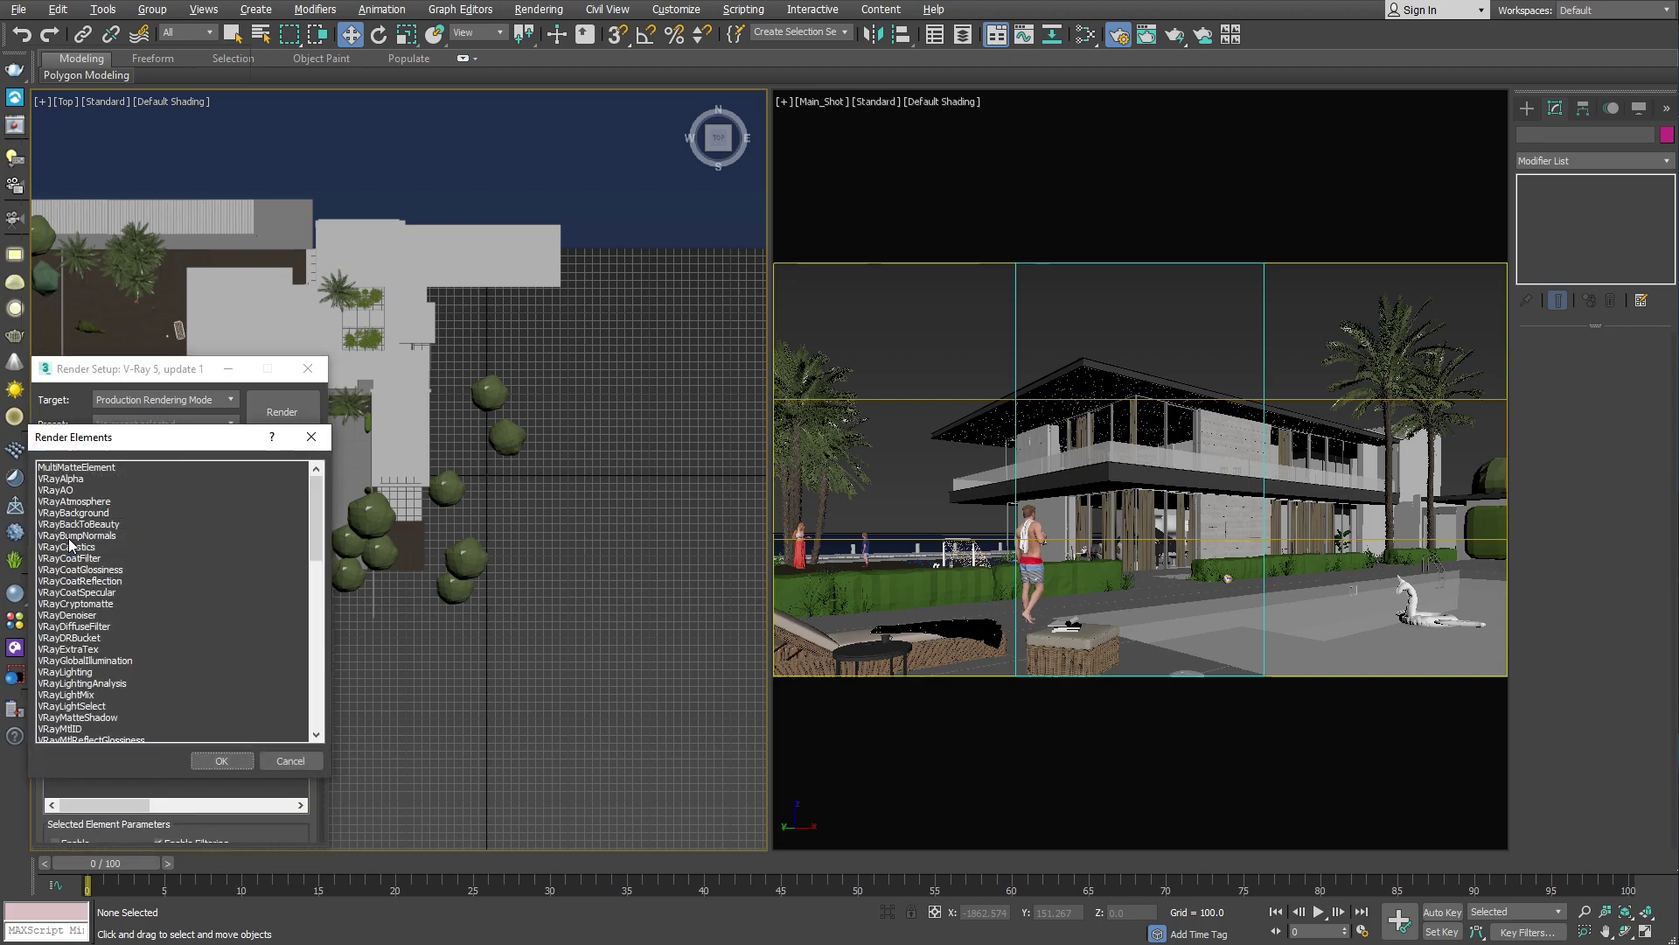
pyautogui.click(79, 696)
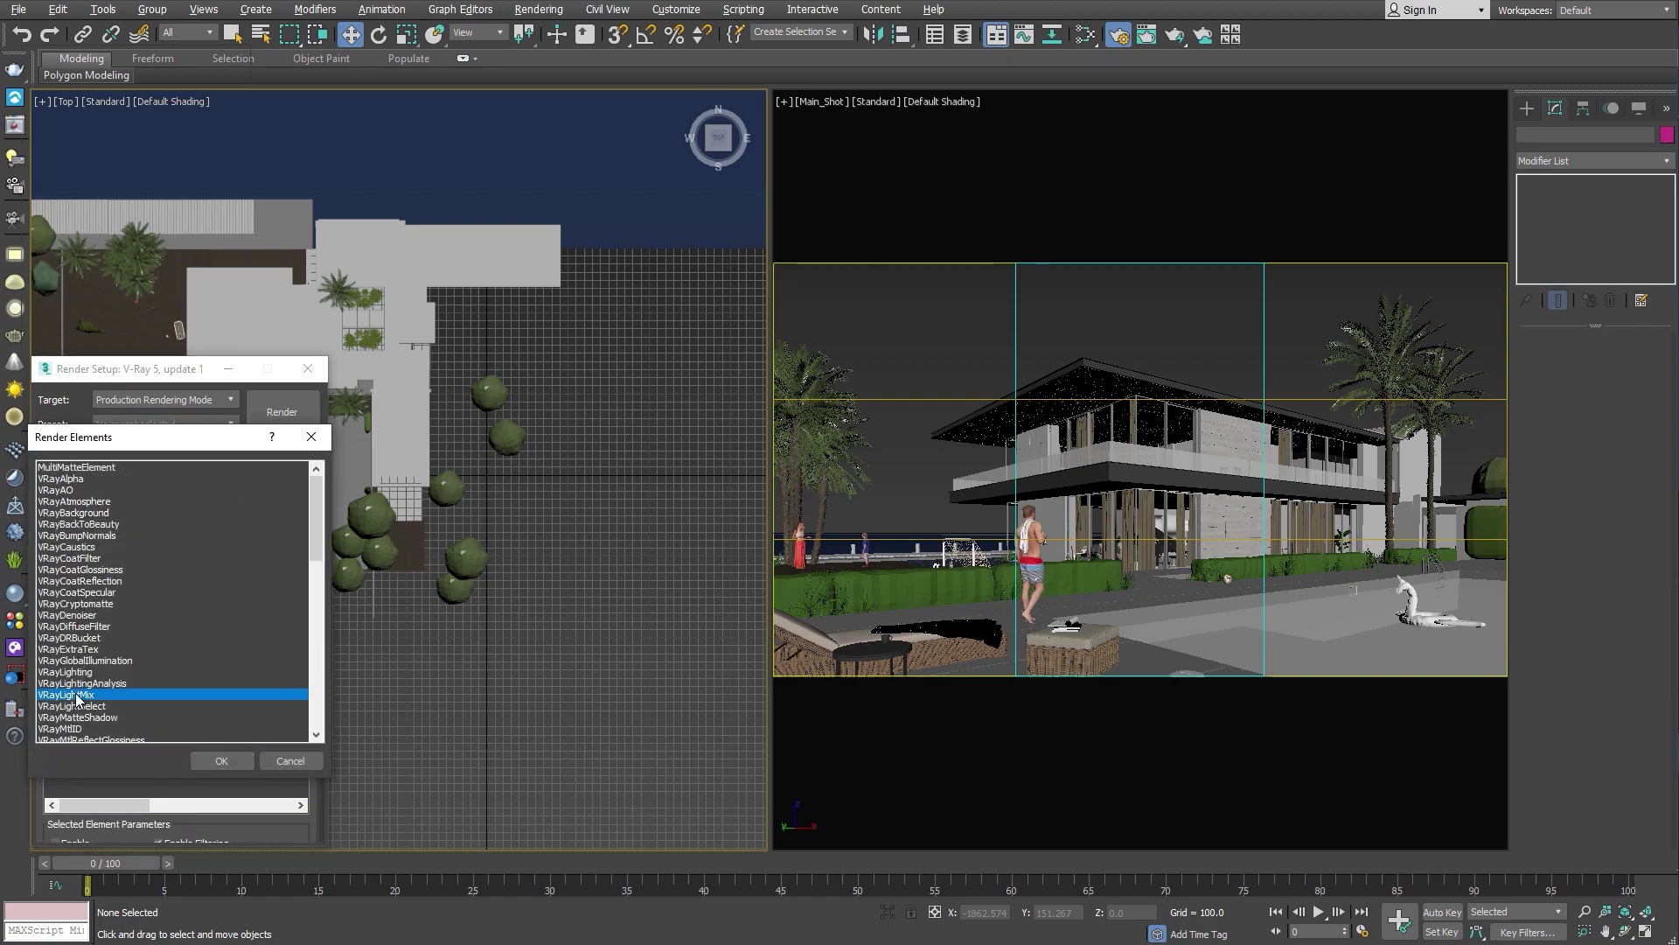
pyautogui.click(223, 761)
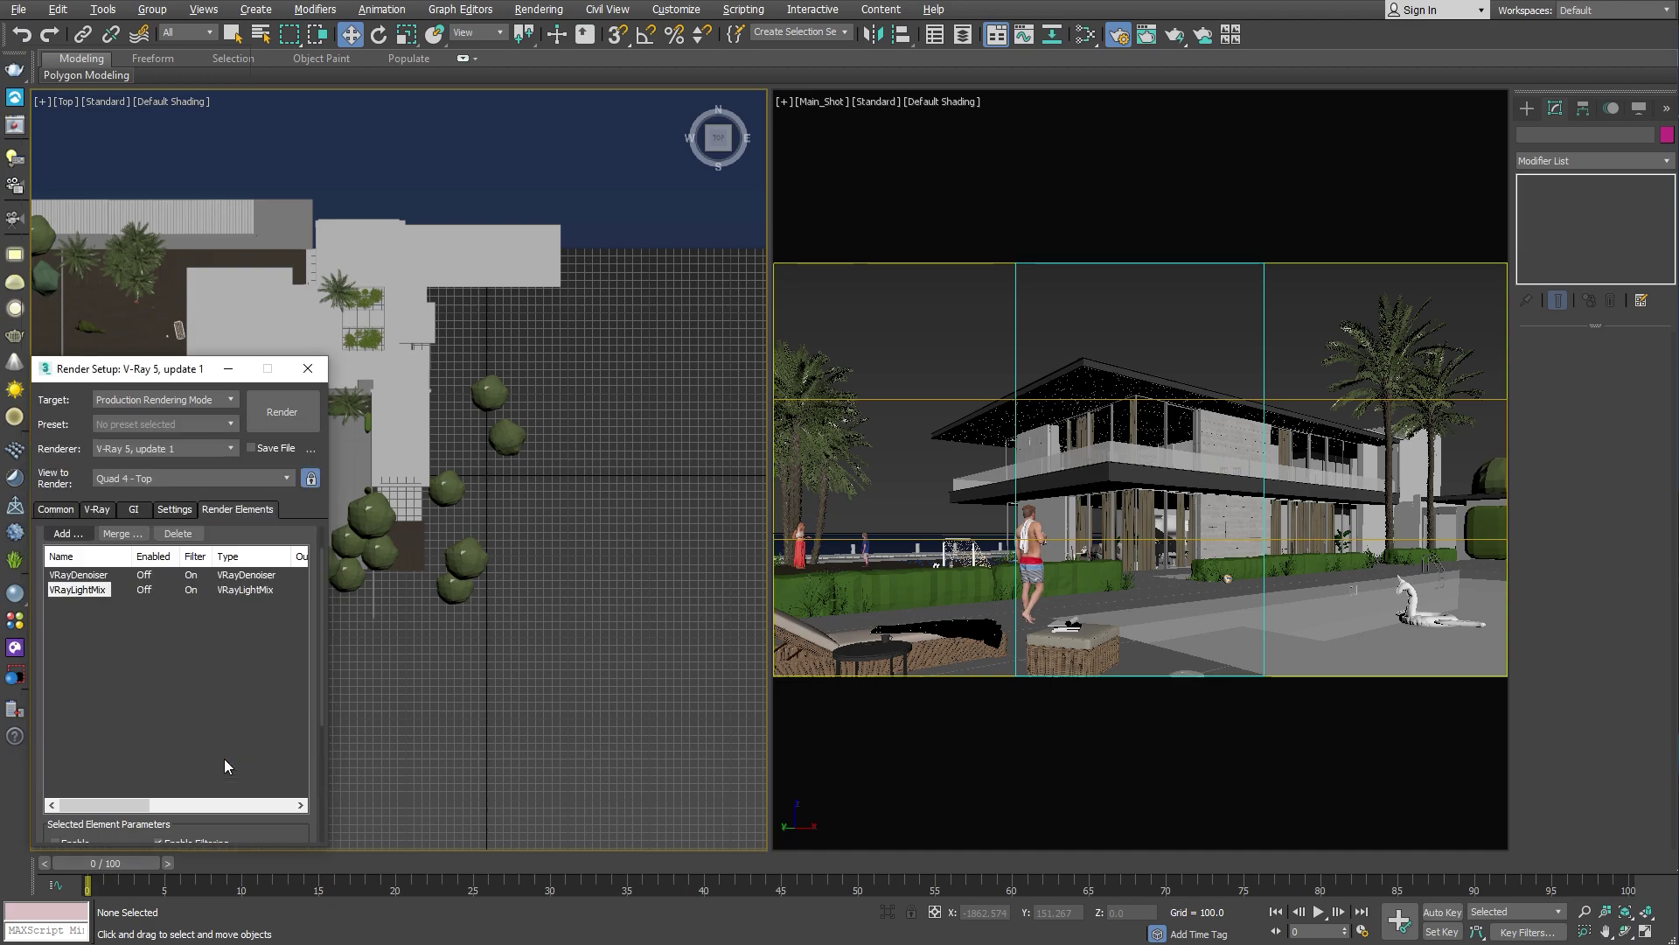
# Step: Group the VRayLightMix element by Instanced lights
pyautogui.moveTo(318, 699); pyautogui.dragTo(315, 817)
pyautogui.click(275, 821)
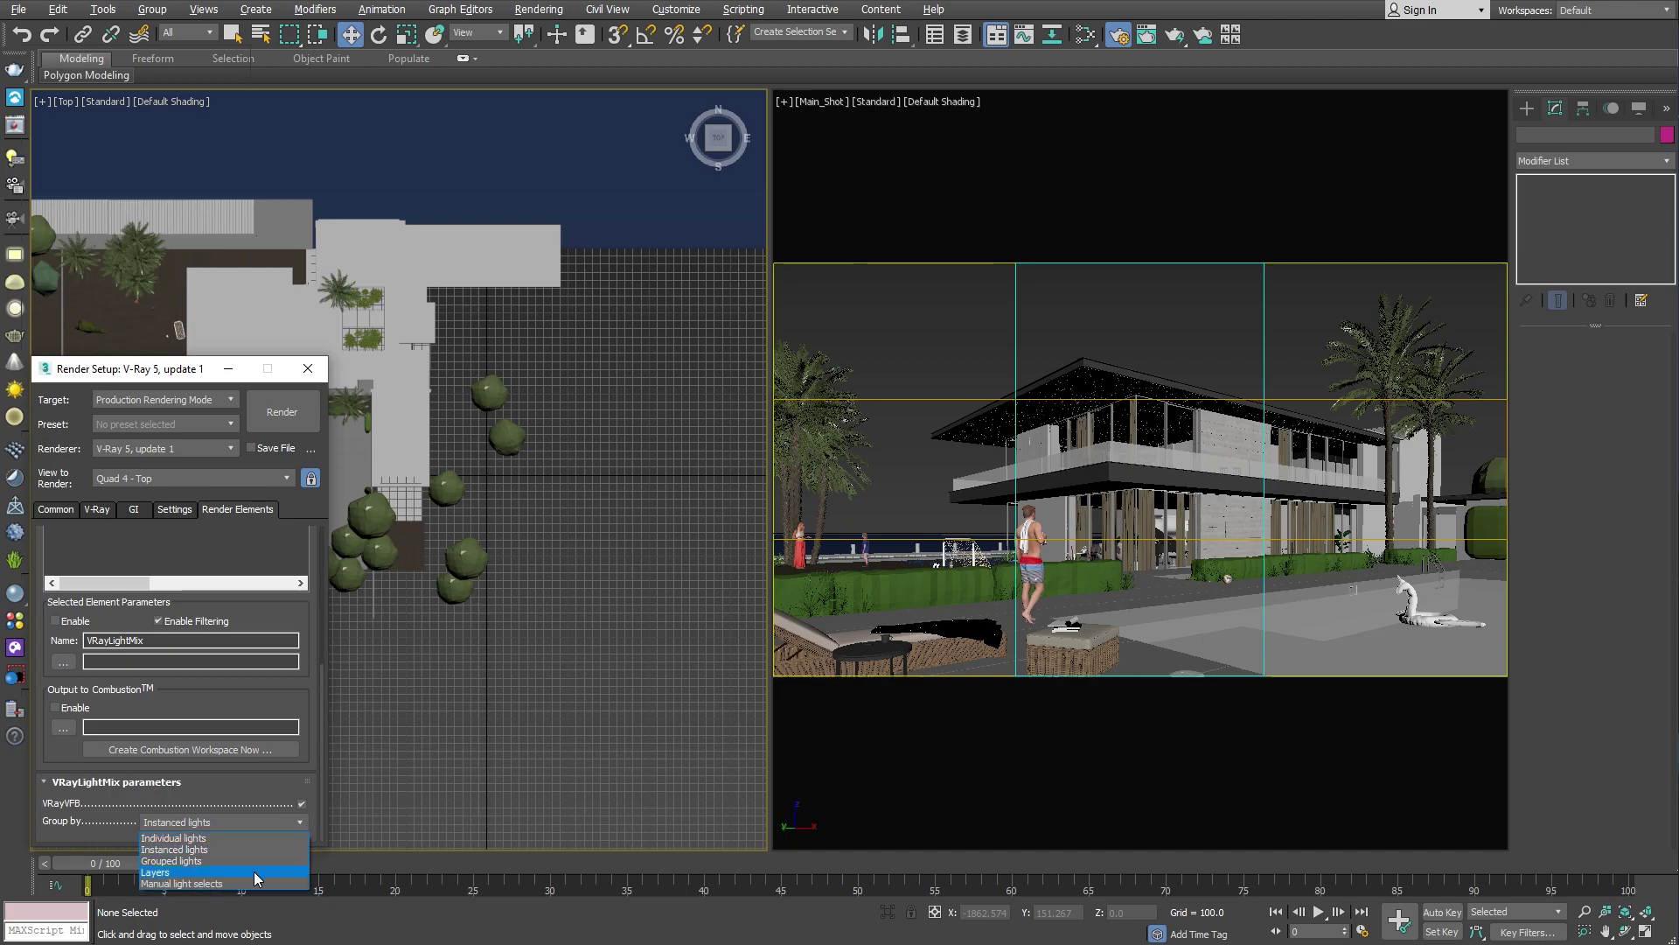
pyautogui.click(255, 849)
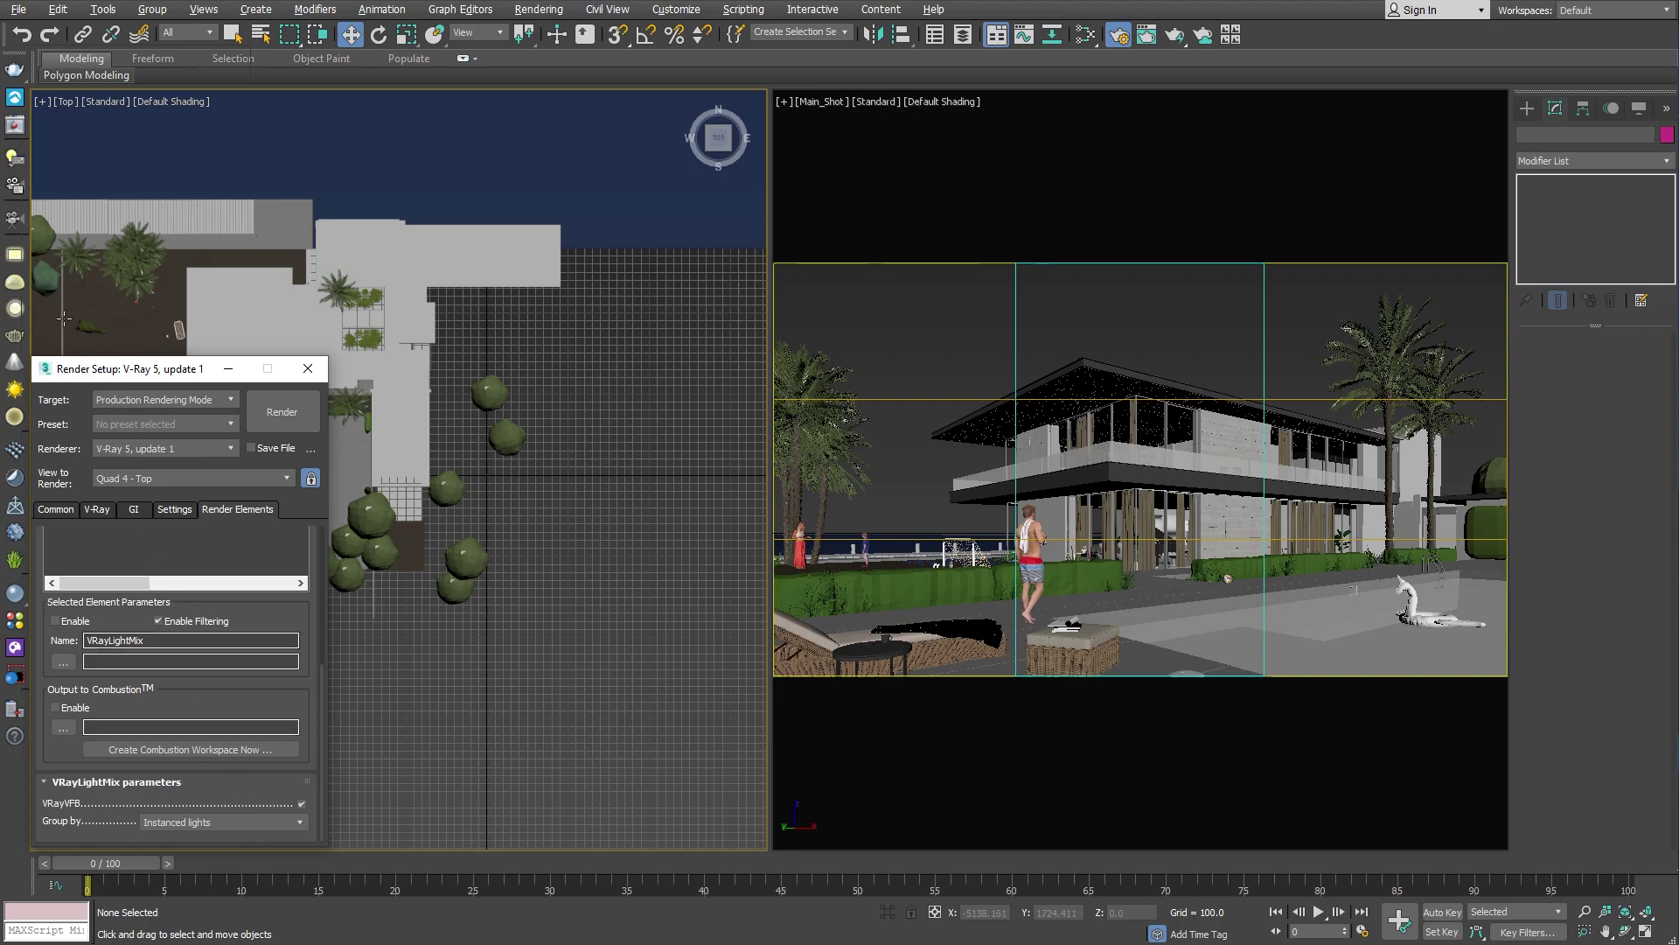
# Step: Open the V-Ray Frame Buffer and start interactive rendering
pyautogui.click(15, 125)
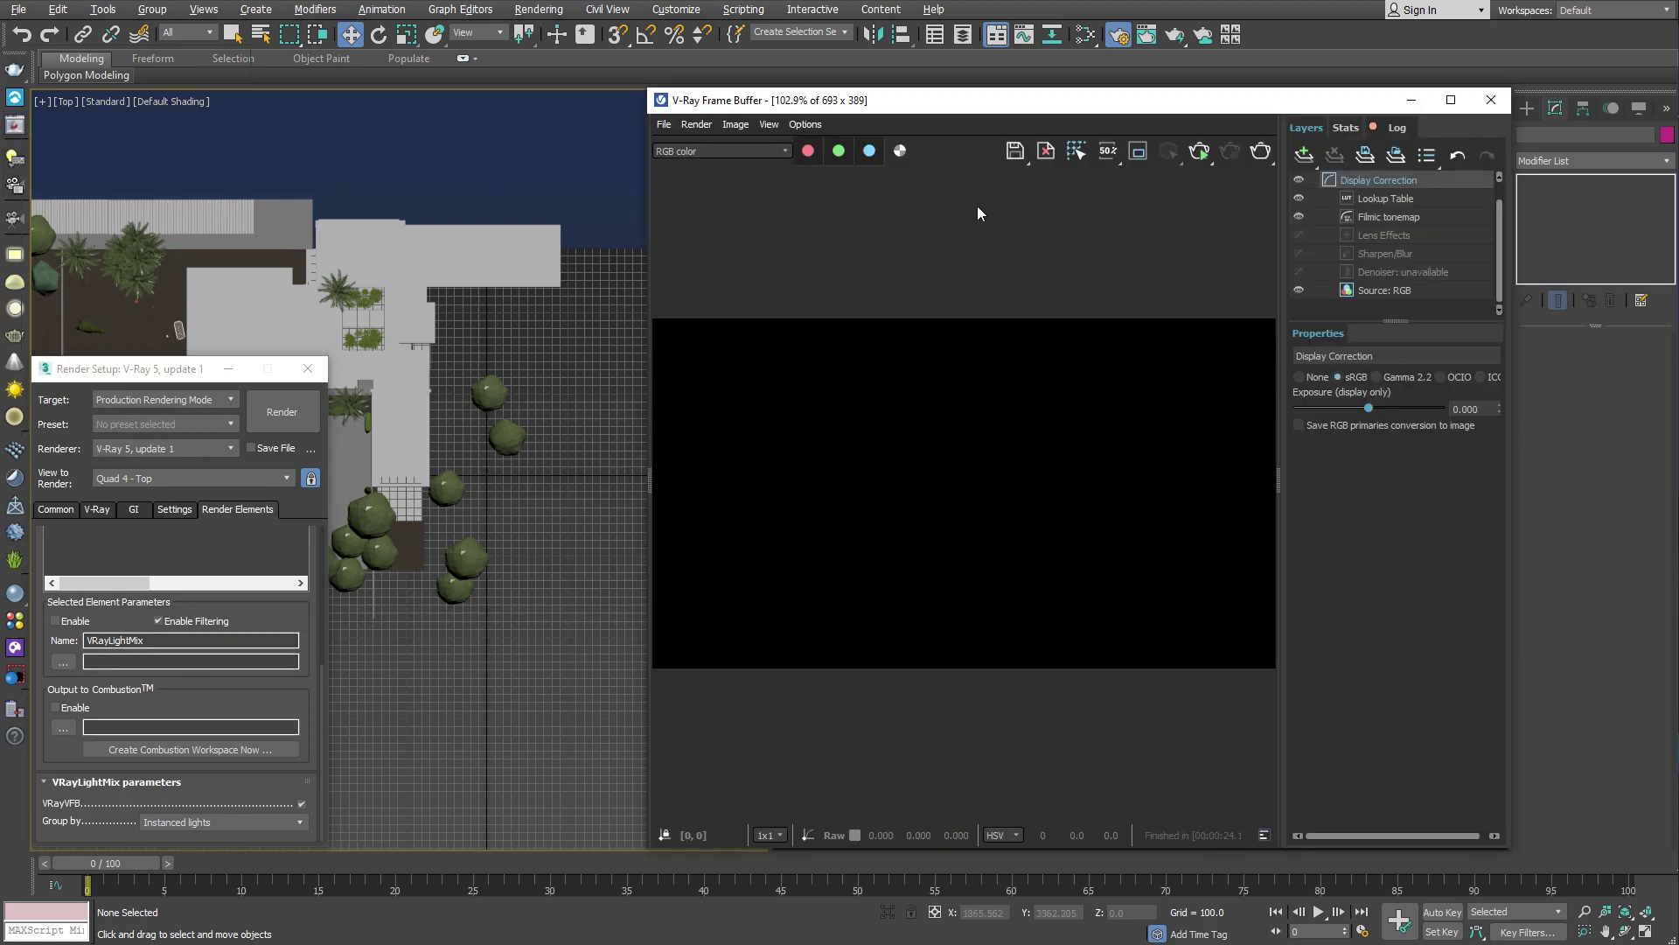
pyautogui.click(1198, 156)
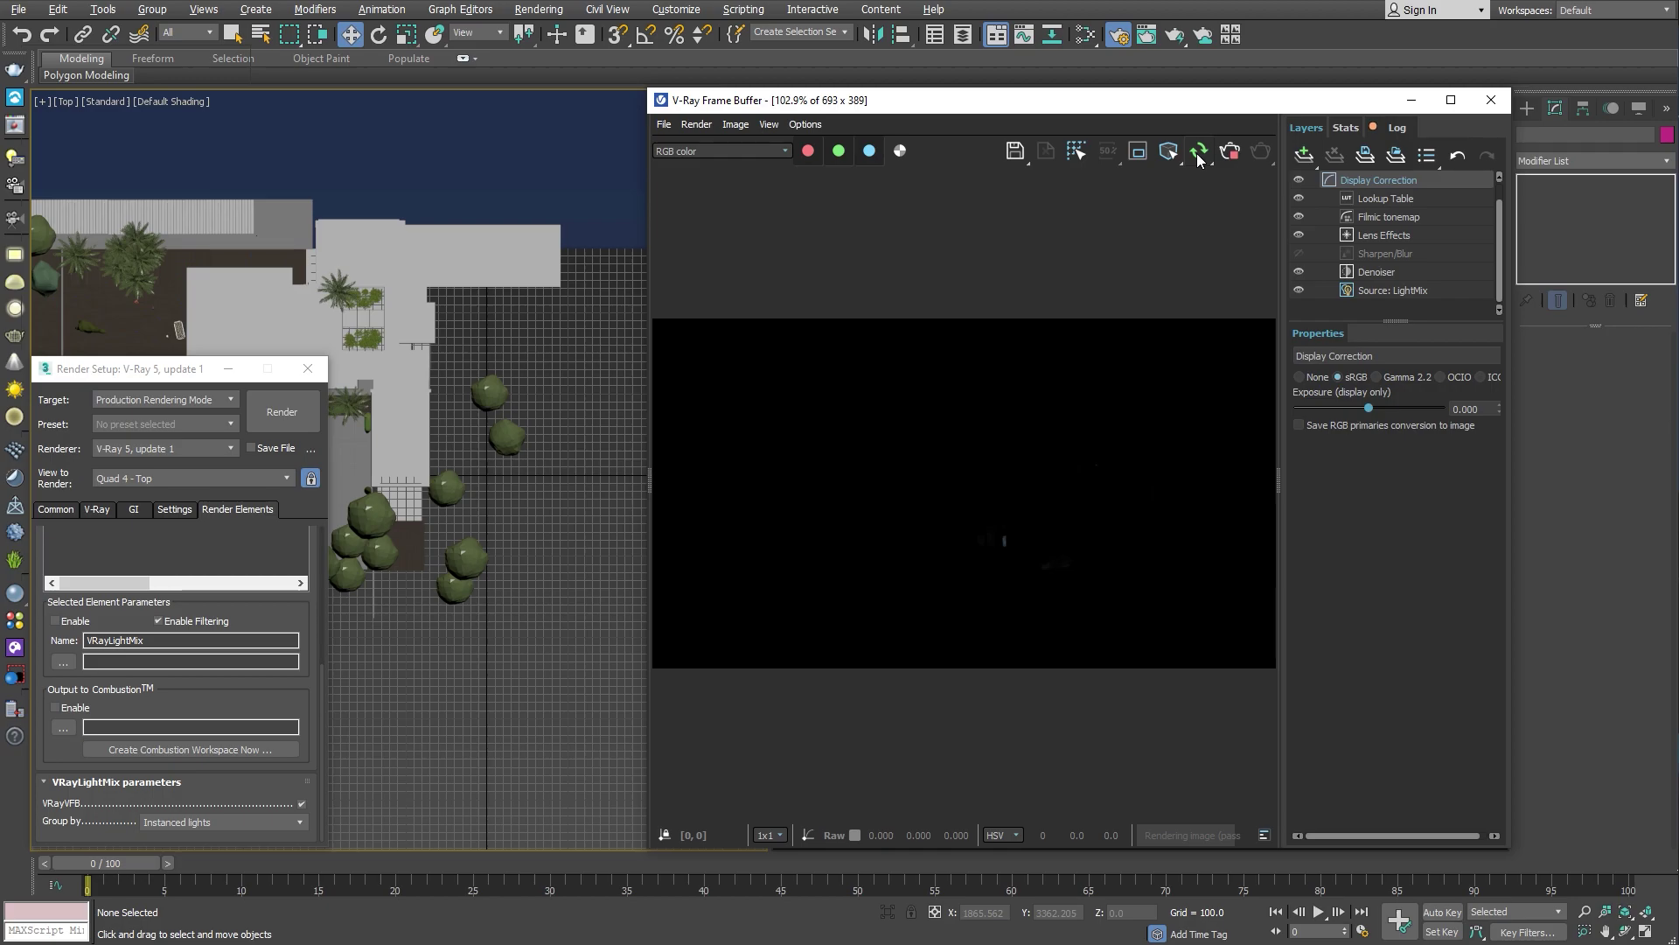
# Step: Create a VRaySun beside the trees near the house in the top view and accept adding a VRaySky environment map
pyautogui.click(11, 394)
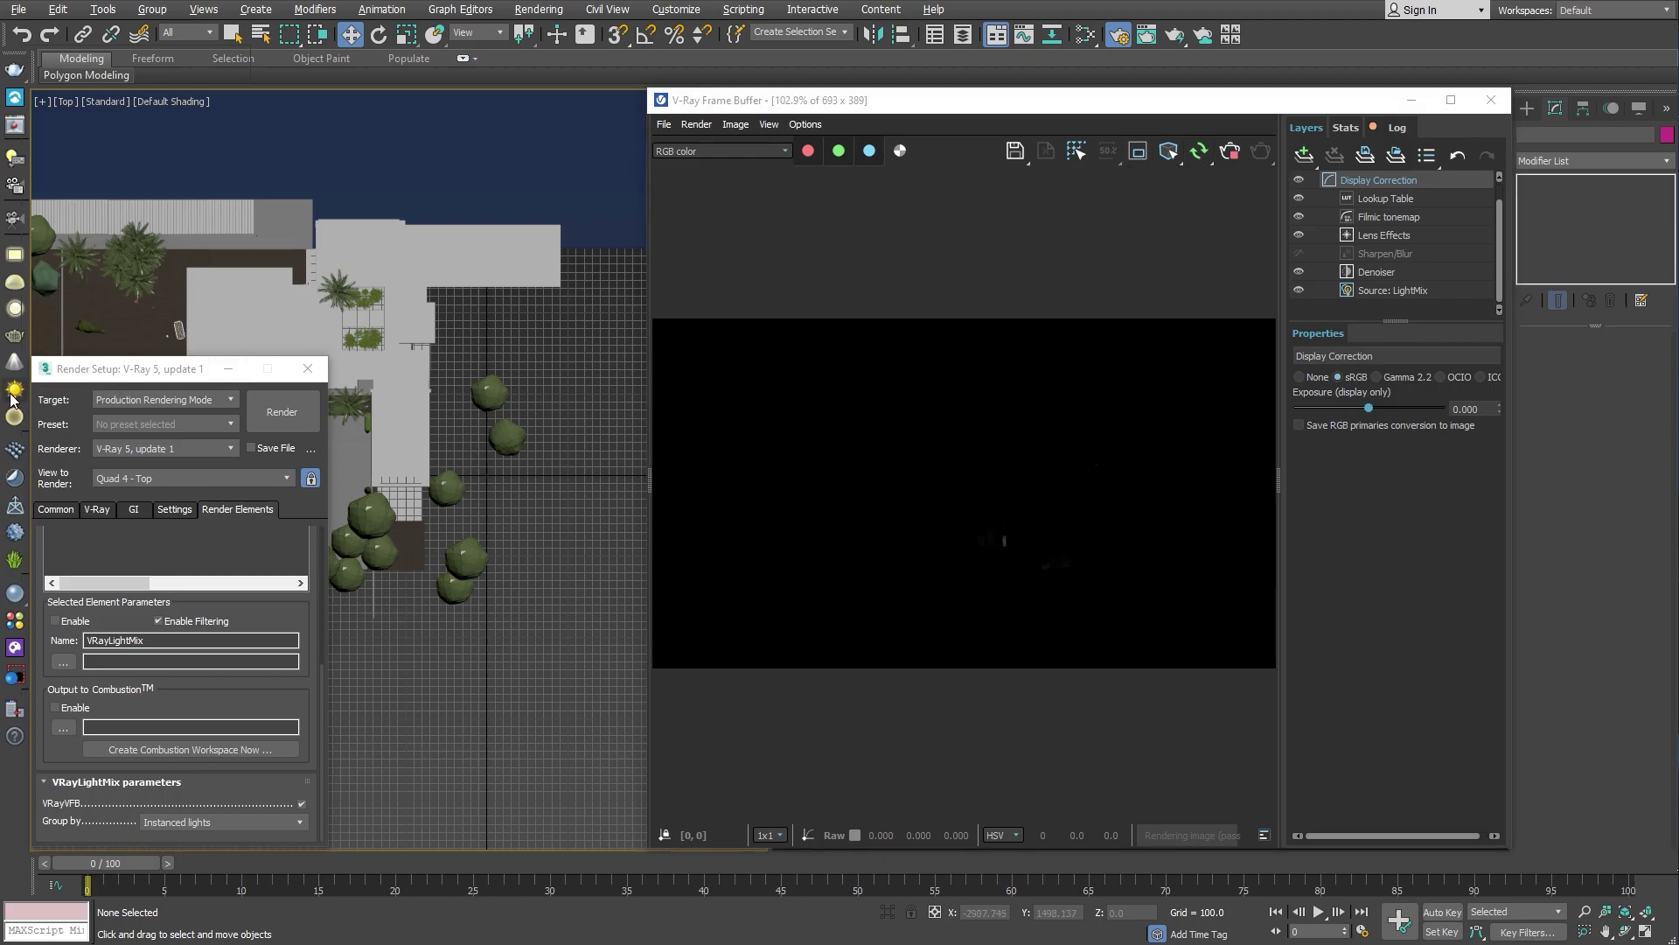
pyautogui.moveTo(425, 589); pyautogui.dragTo(445, 617)
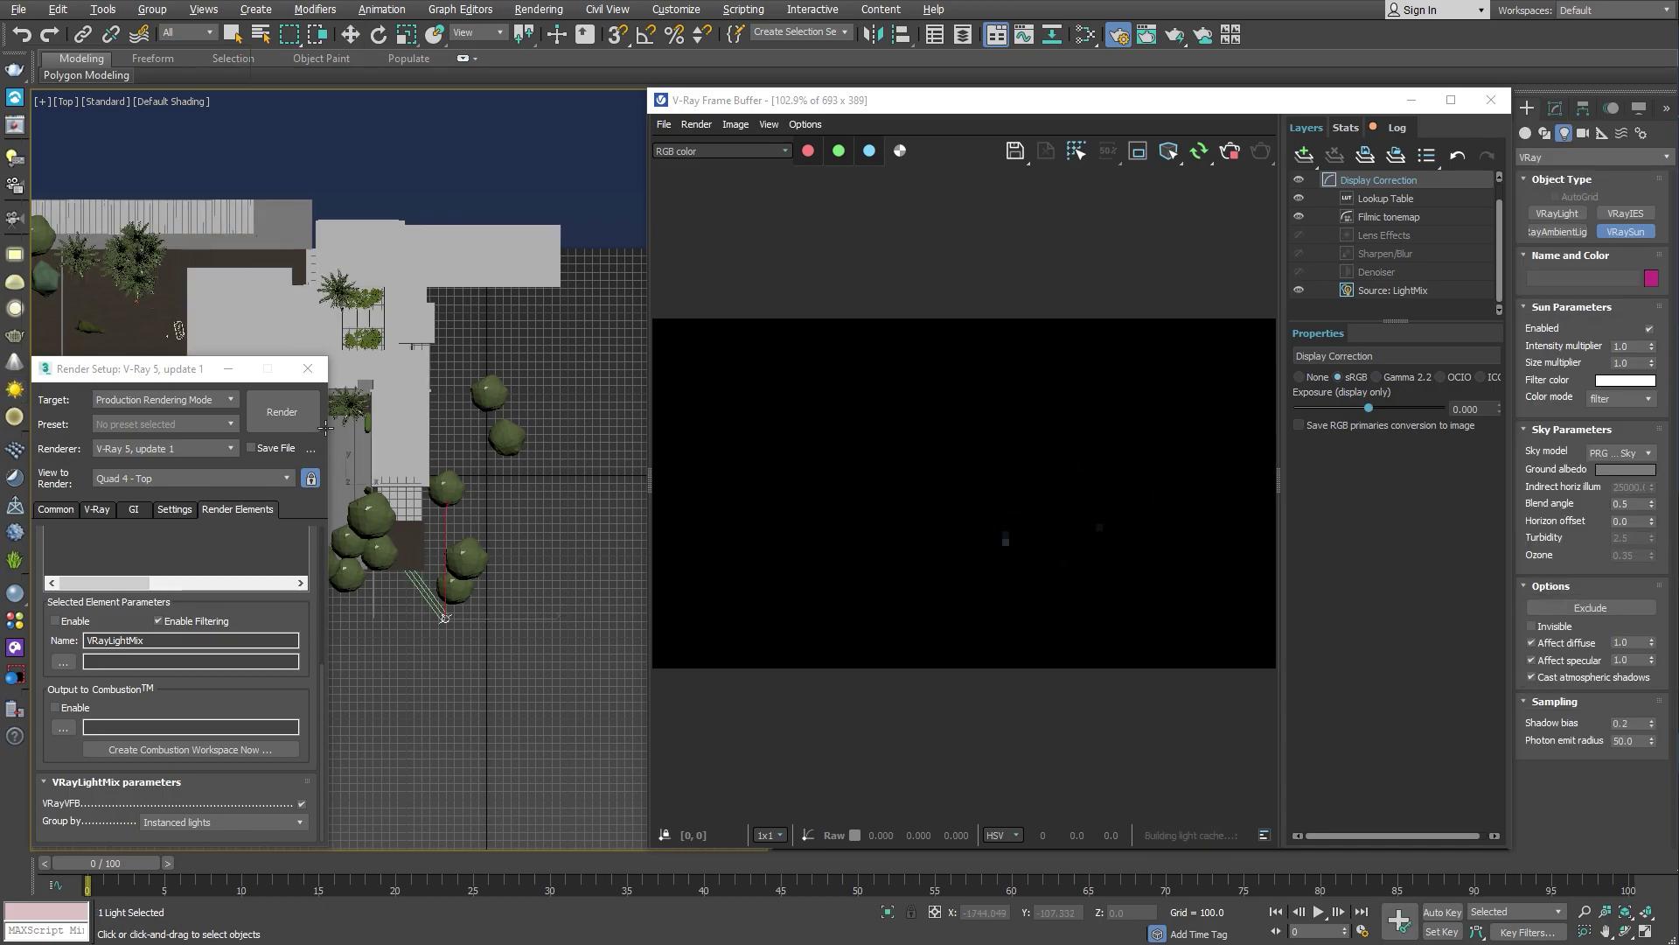
pyautogui.click(318, 398)
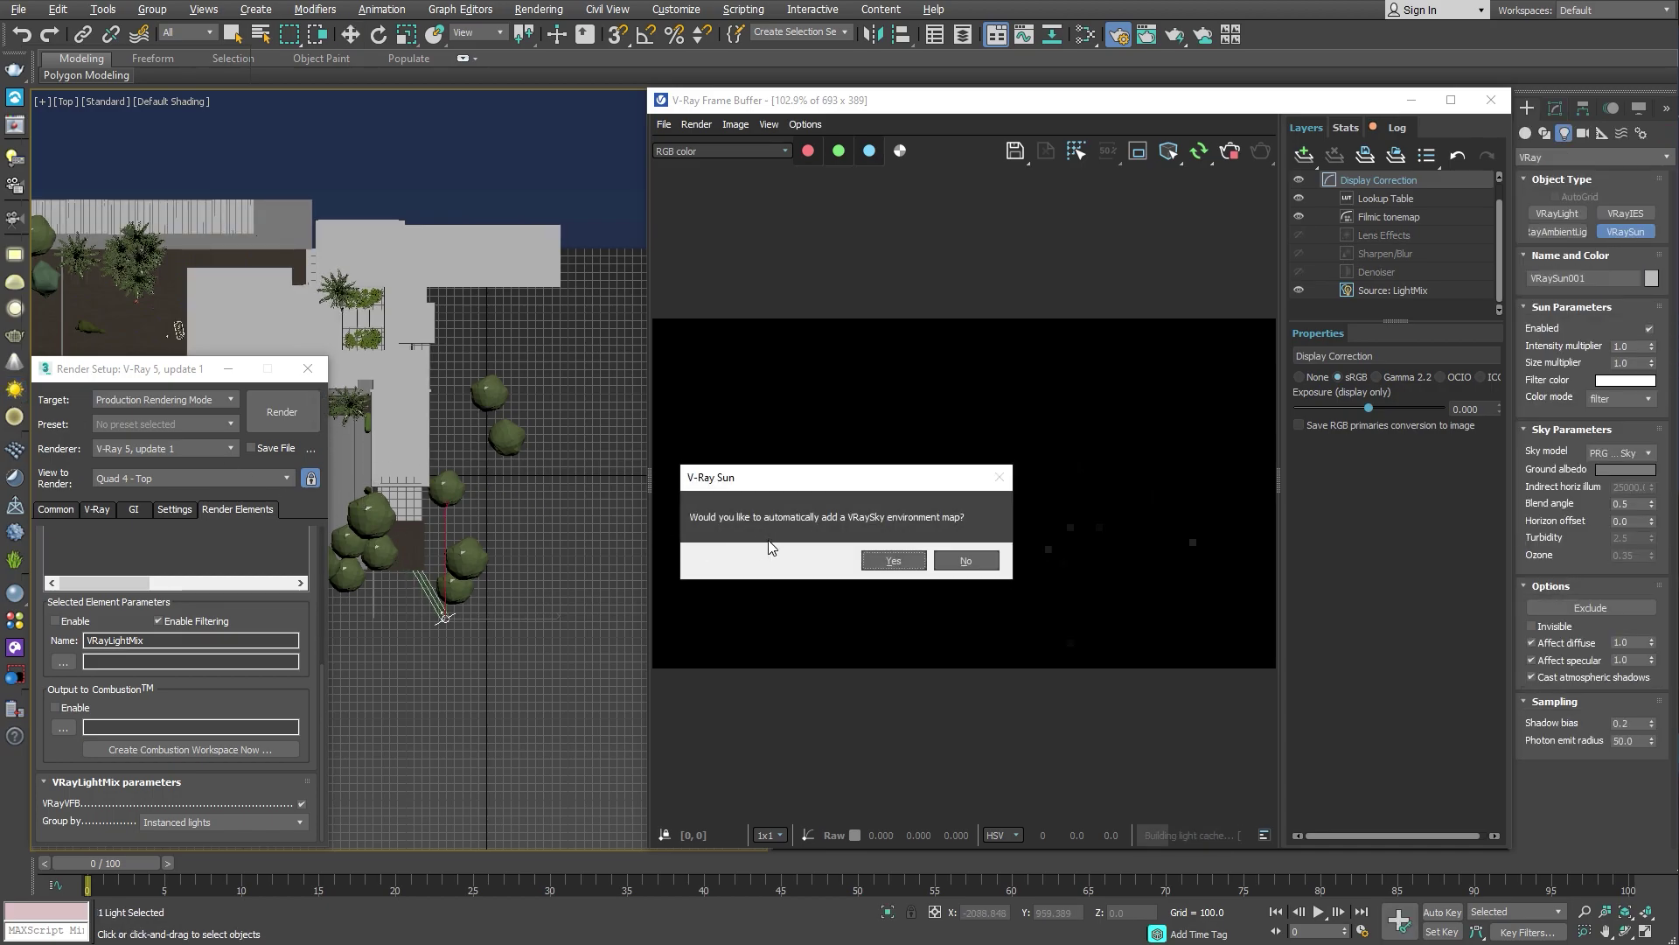
pyautogui.click(893, 560)
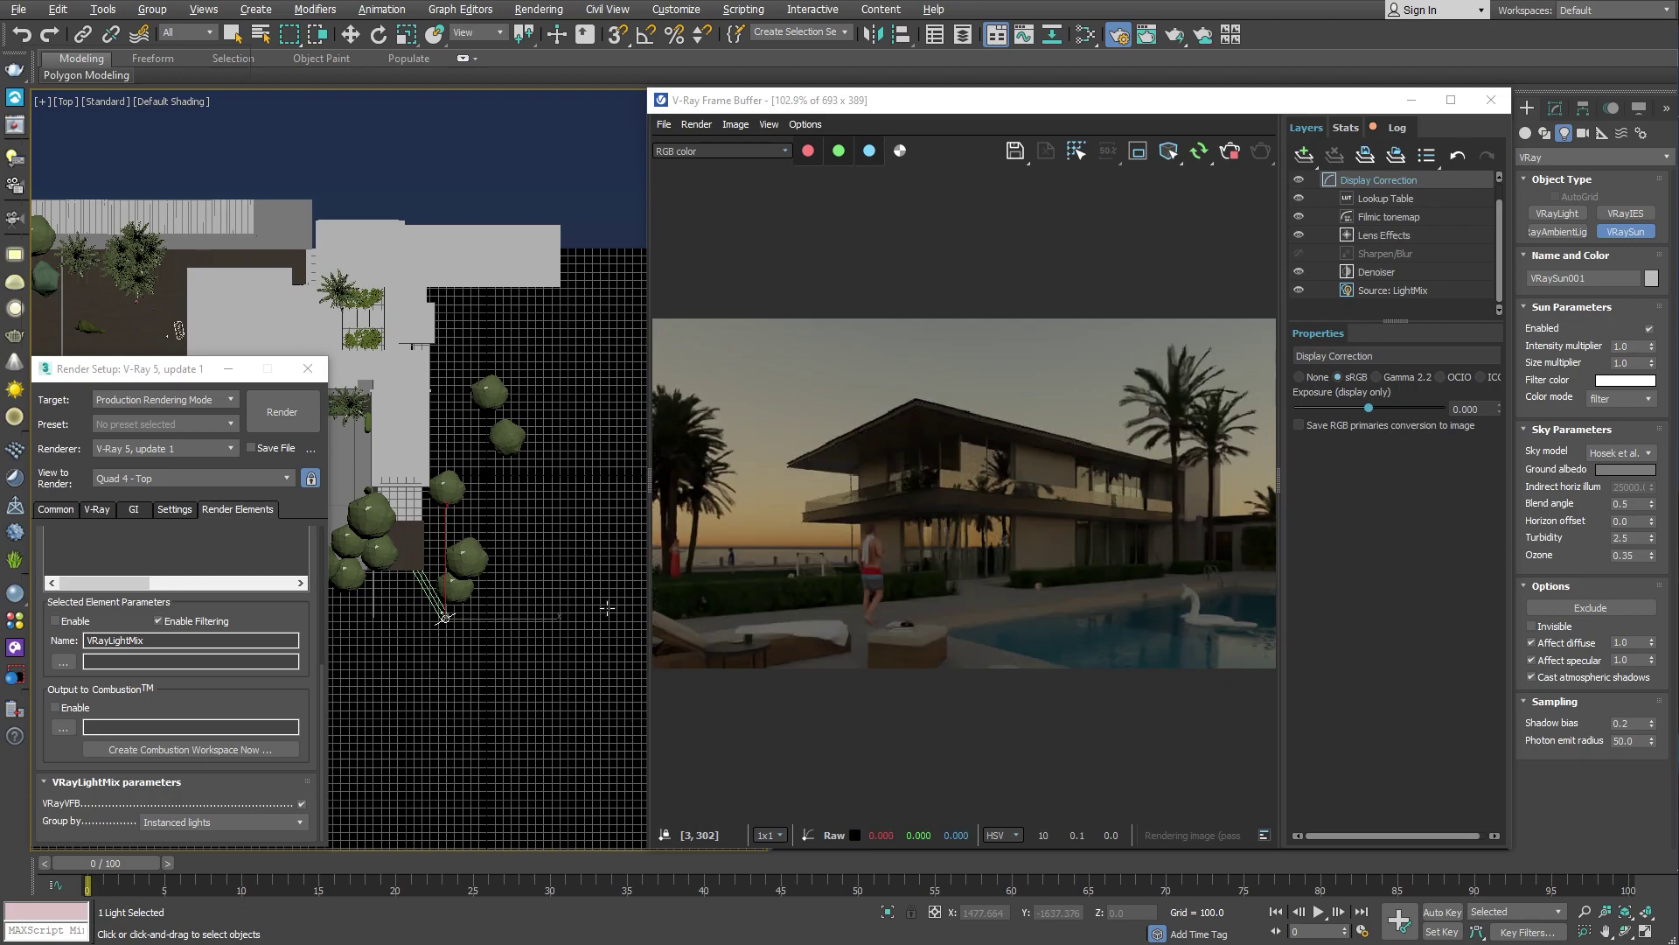
# Step: Raise the sun in the front view to a Z height of about 1678
pyautogui.press('f')
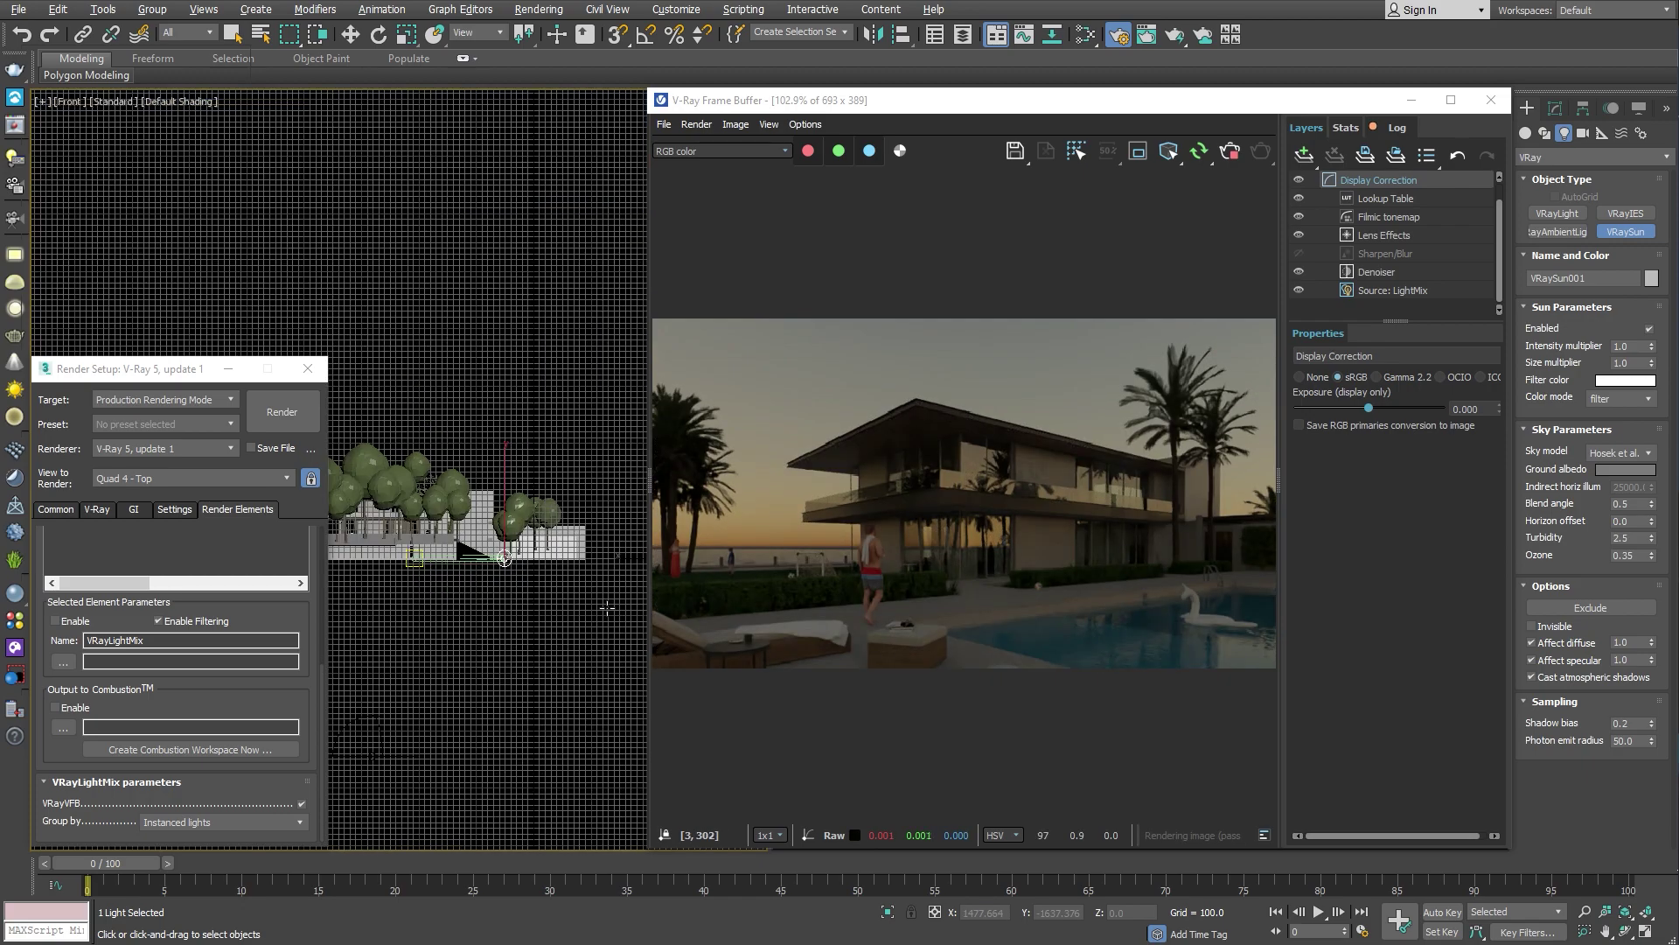
pyautogui.press('w')
pyautogui.moveTo(505, 484); pyautogui.dragTo(500, 387)
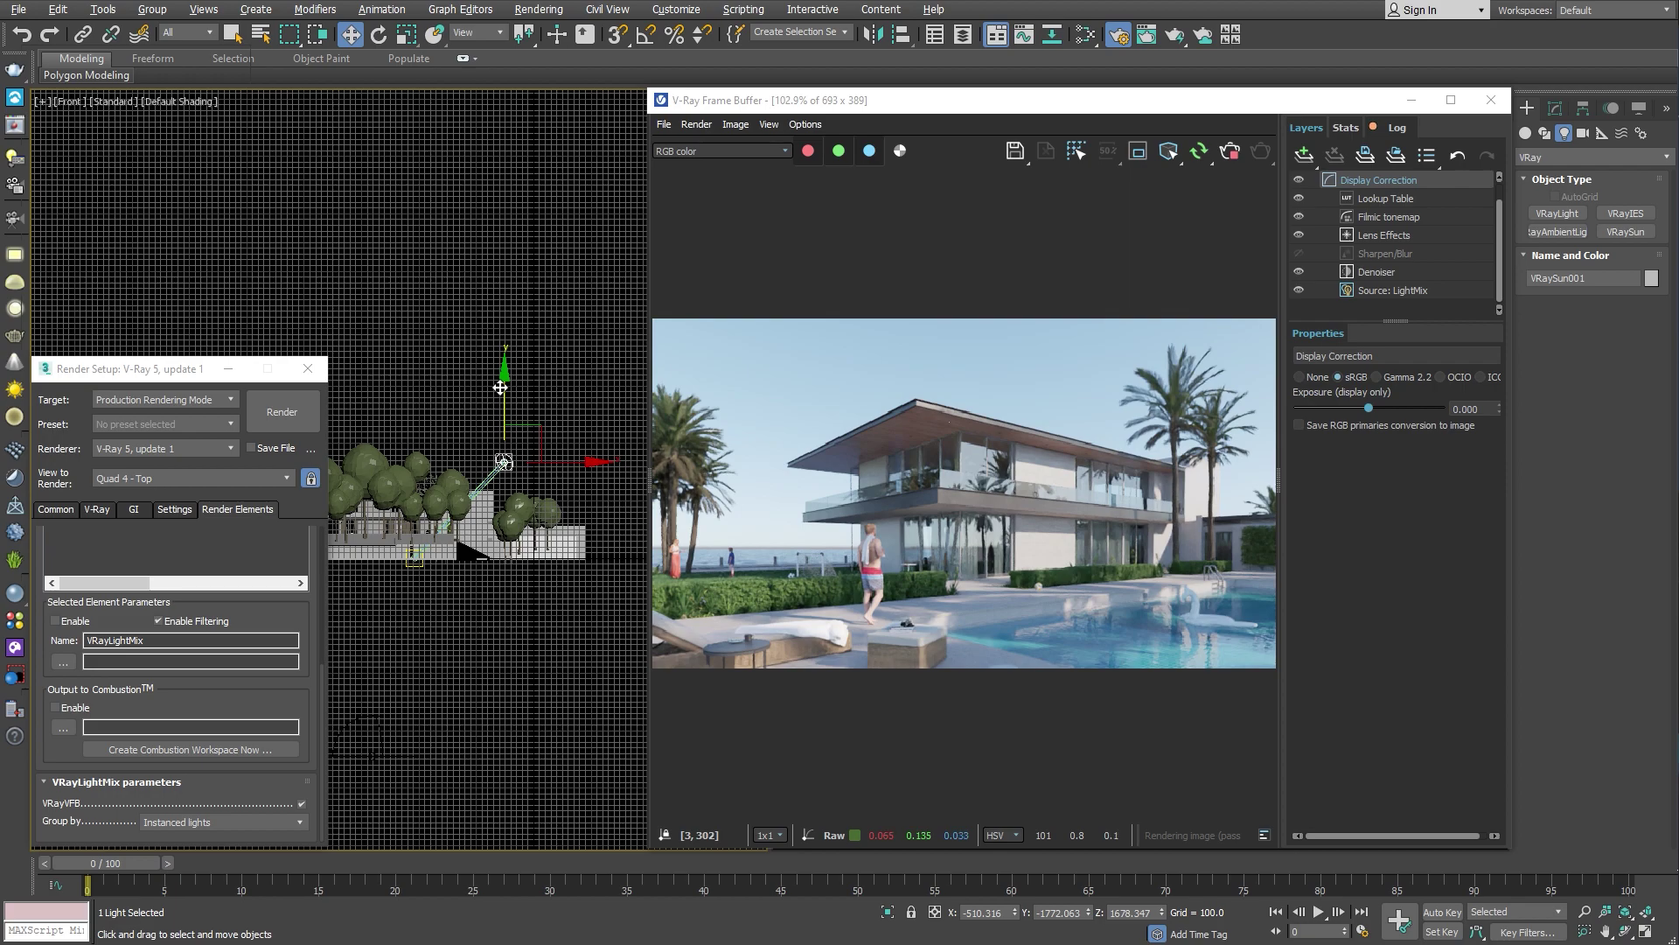
# Step: Enable the override material in V-Ray's global switches and preserve only the original opacity
pyautogui.click(98, 510)
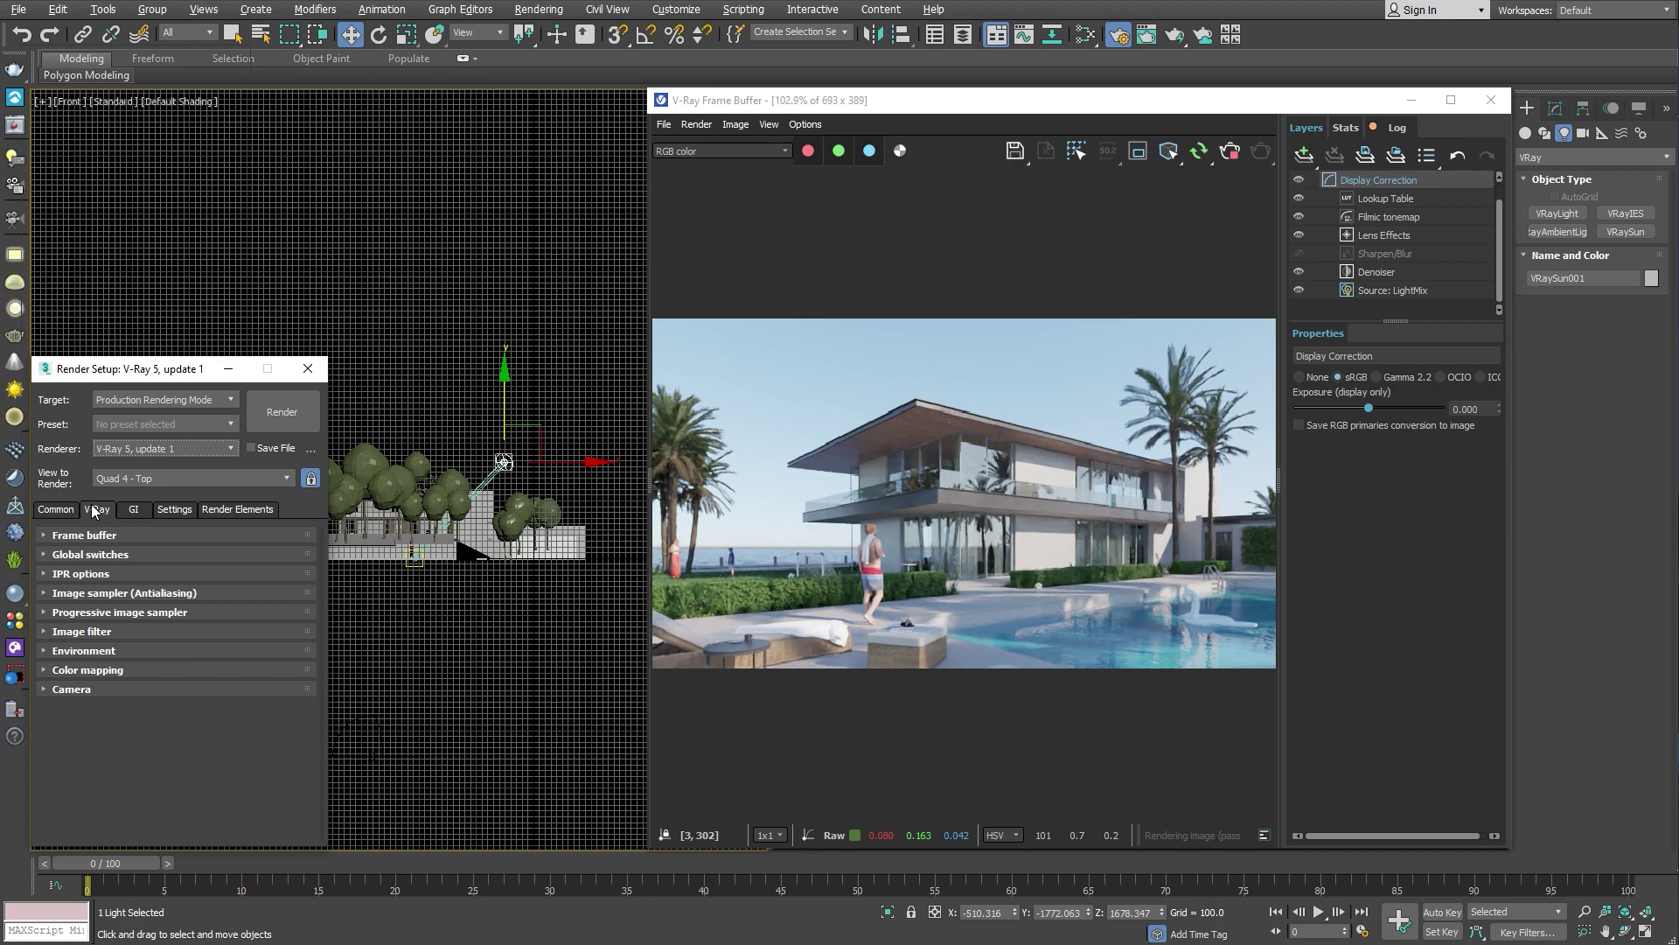
pyautogui.click(77, 560)
pyautogui.click(182, 635)
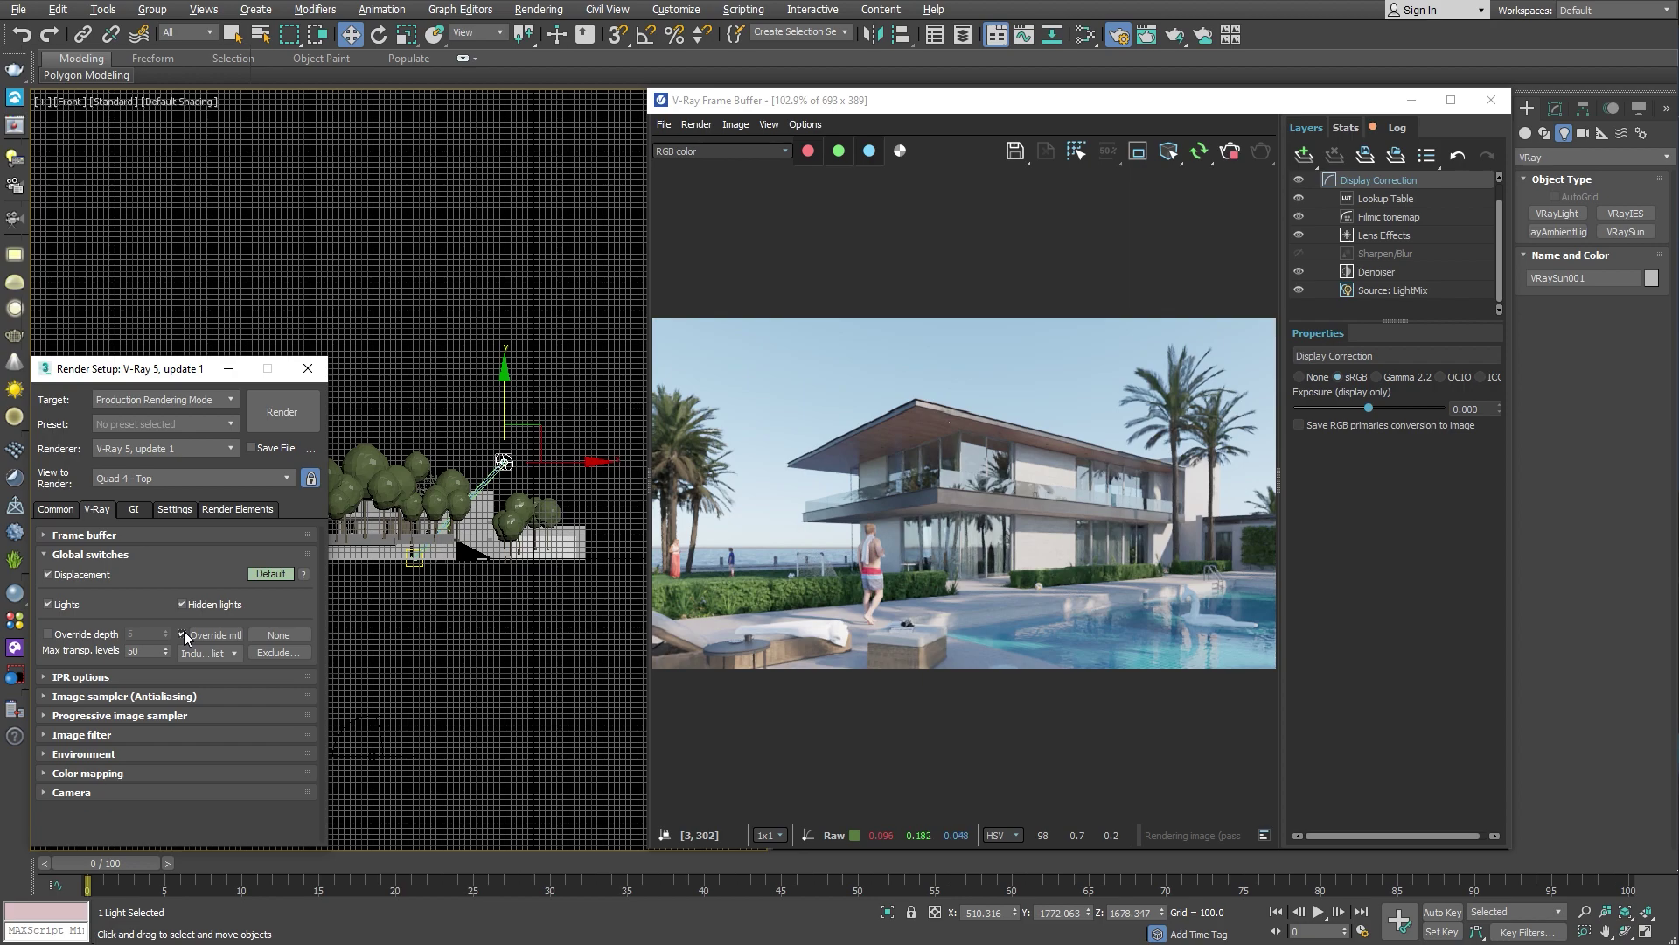
pyautogui.click(219, 642)
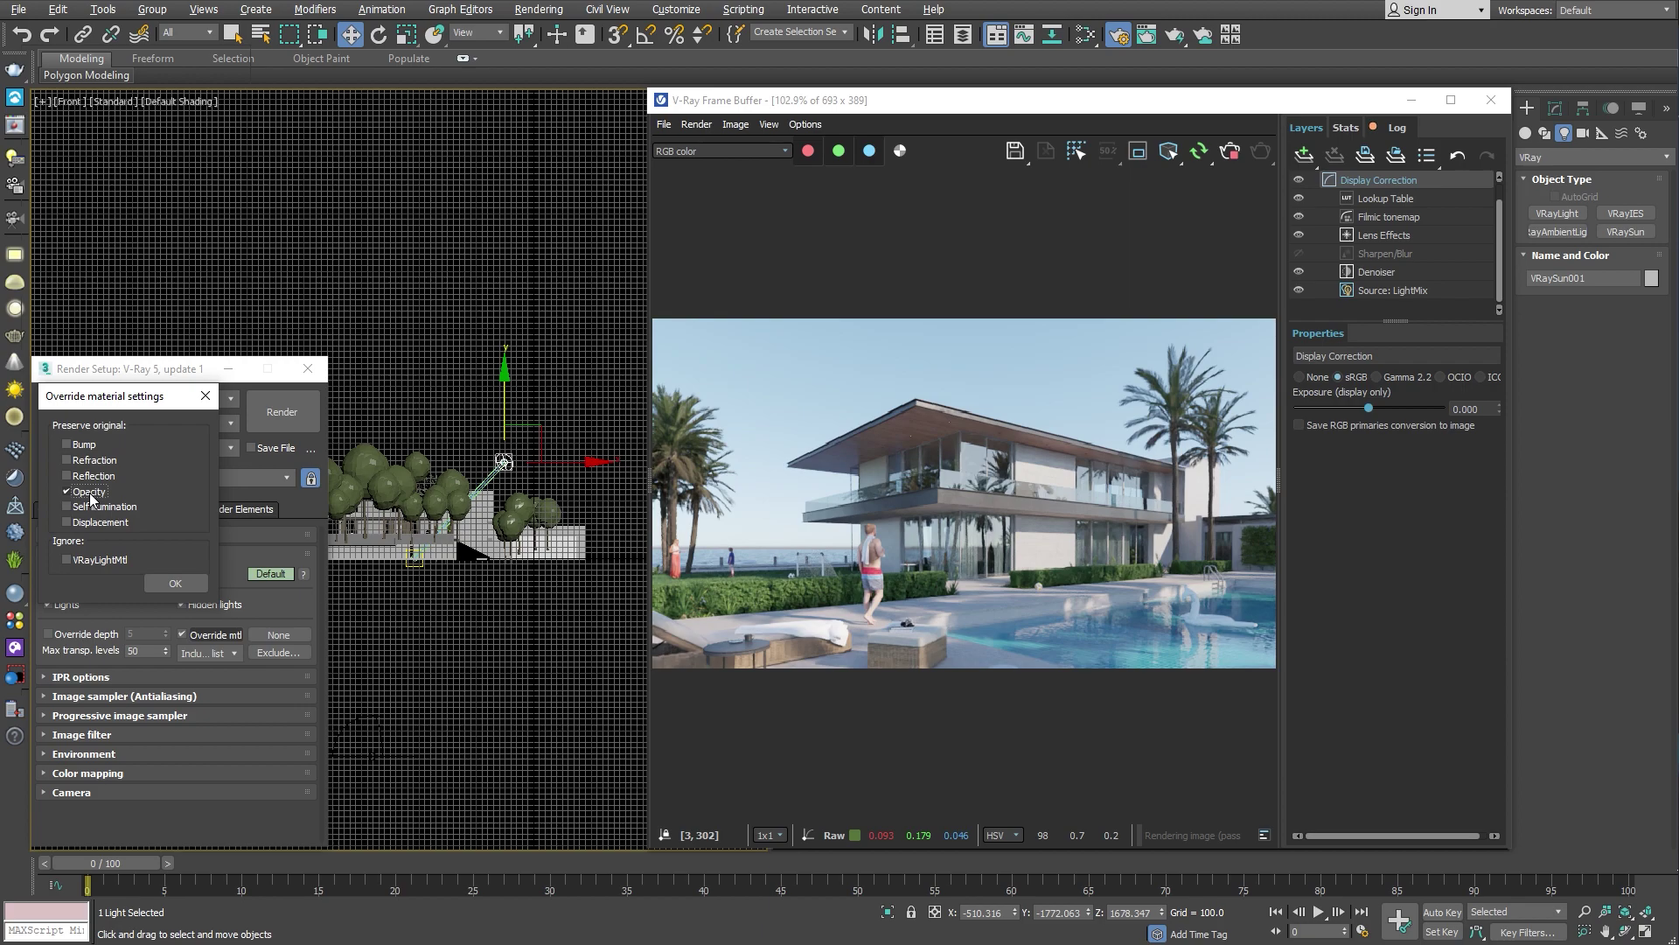
pyautogui.click(175, 583)
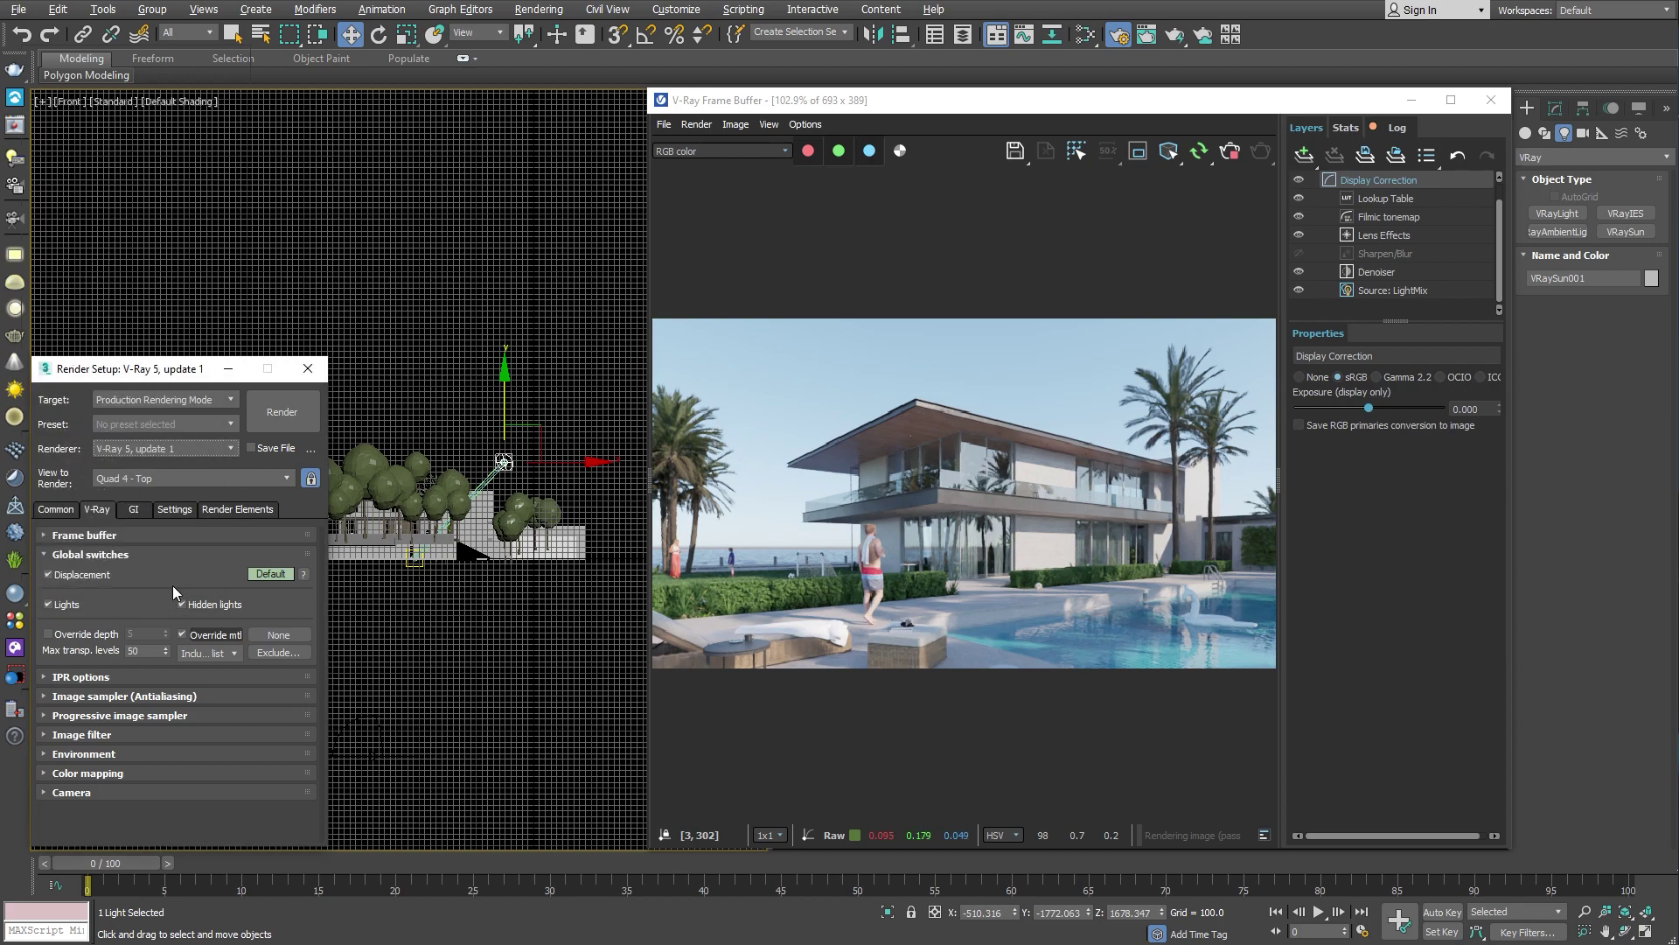
# Step: Find the ocean in the scene objects and exclude it from the override material
pyautogui.click(268, 649)
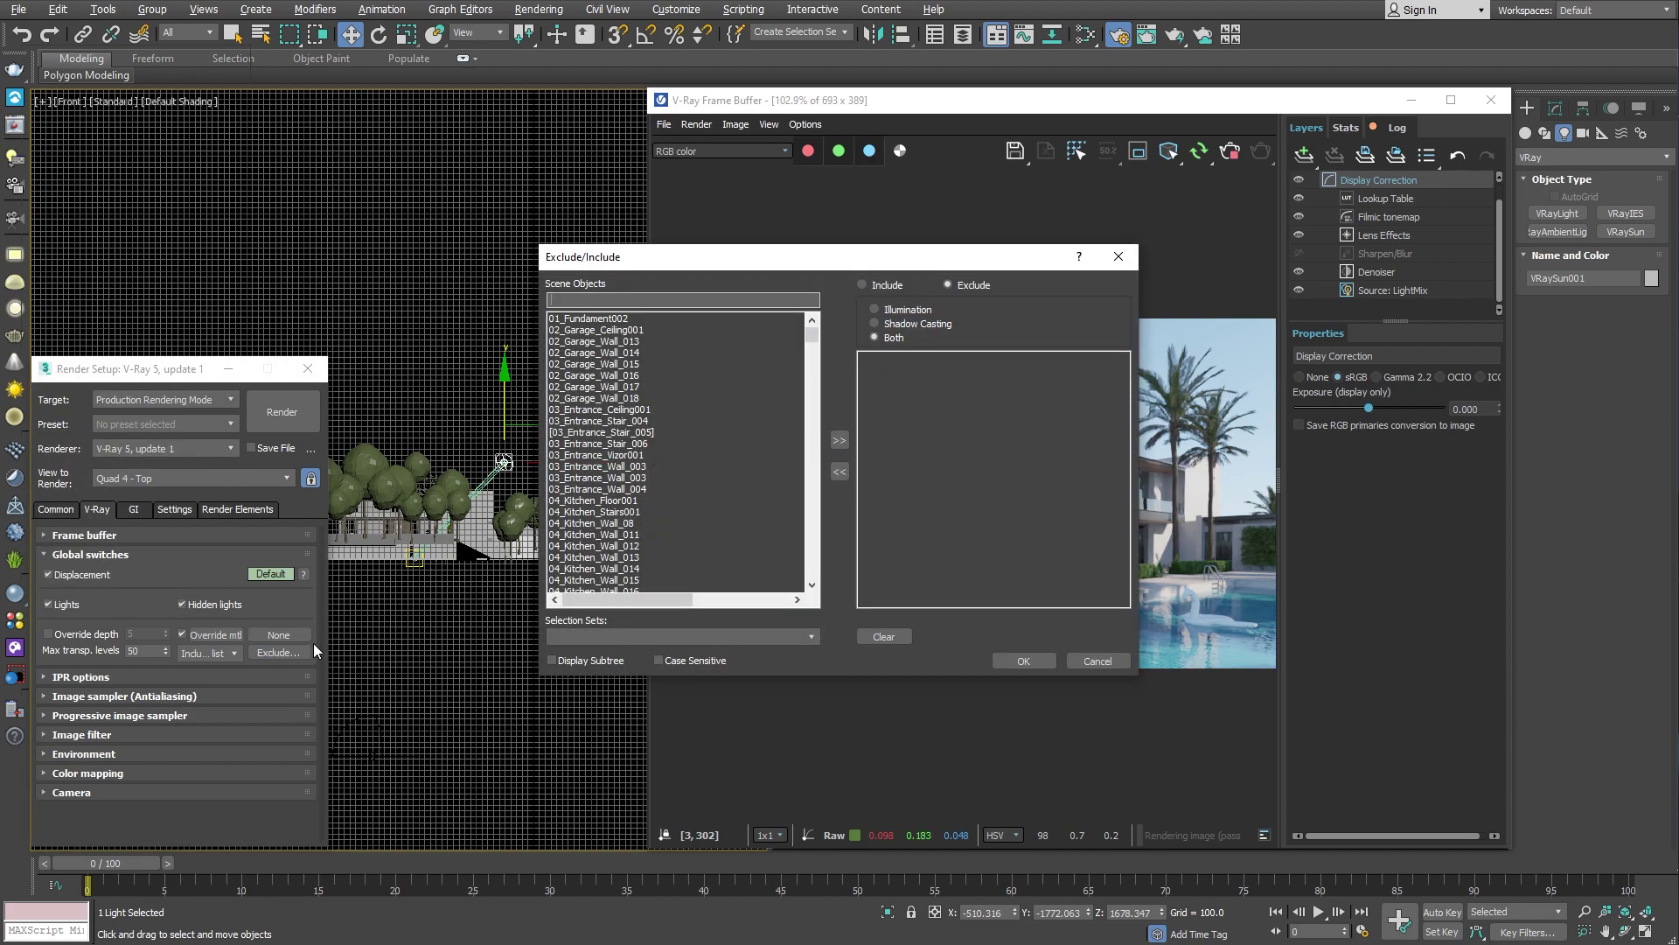
pyautogui.write('ocean')
pyautogui.press('Return')
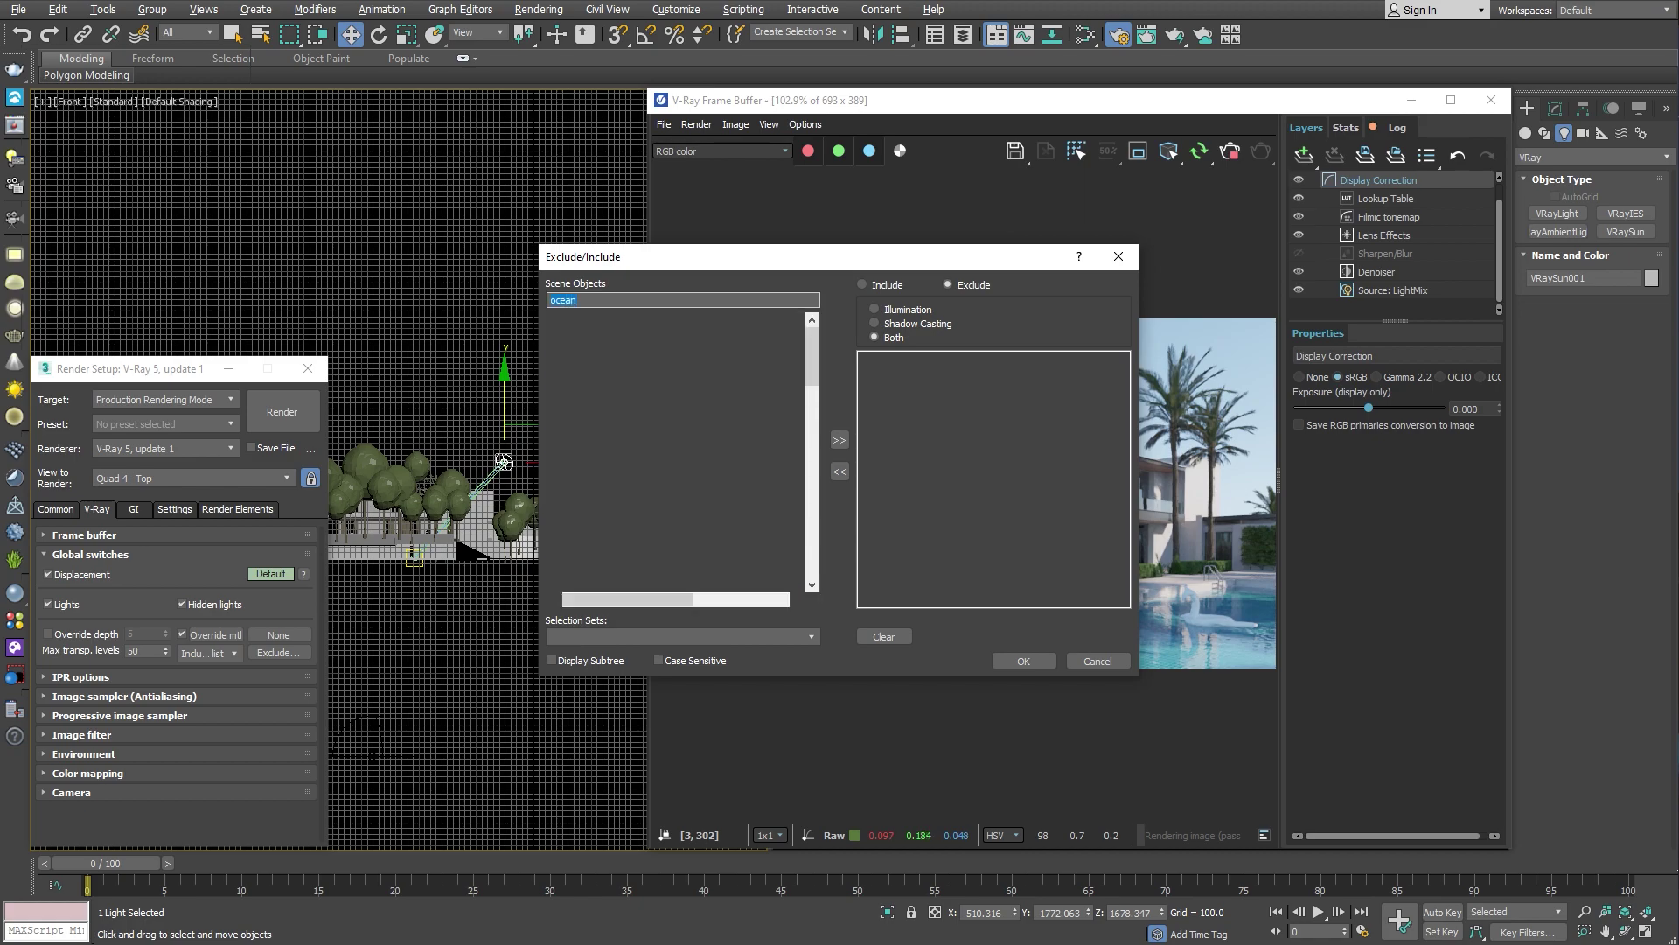
pyautogui.click(1022, 662)
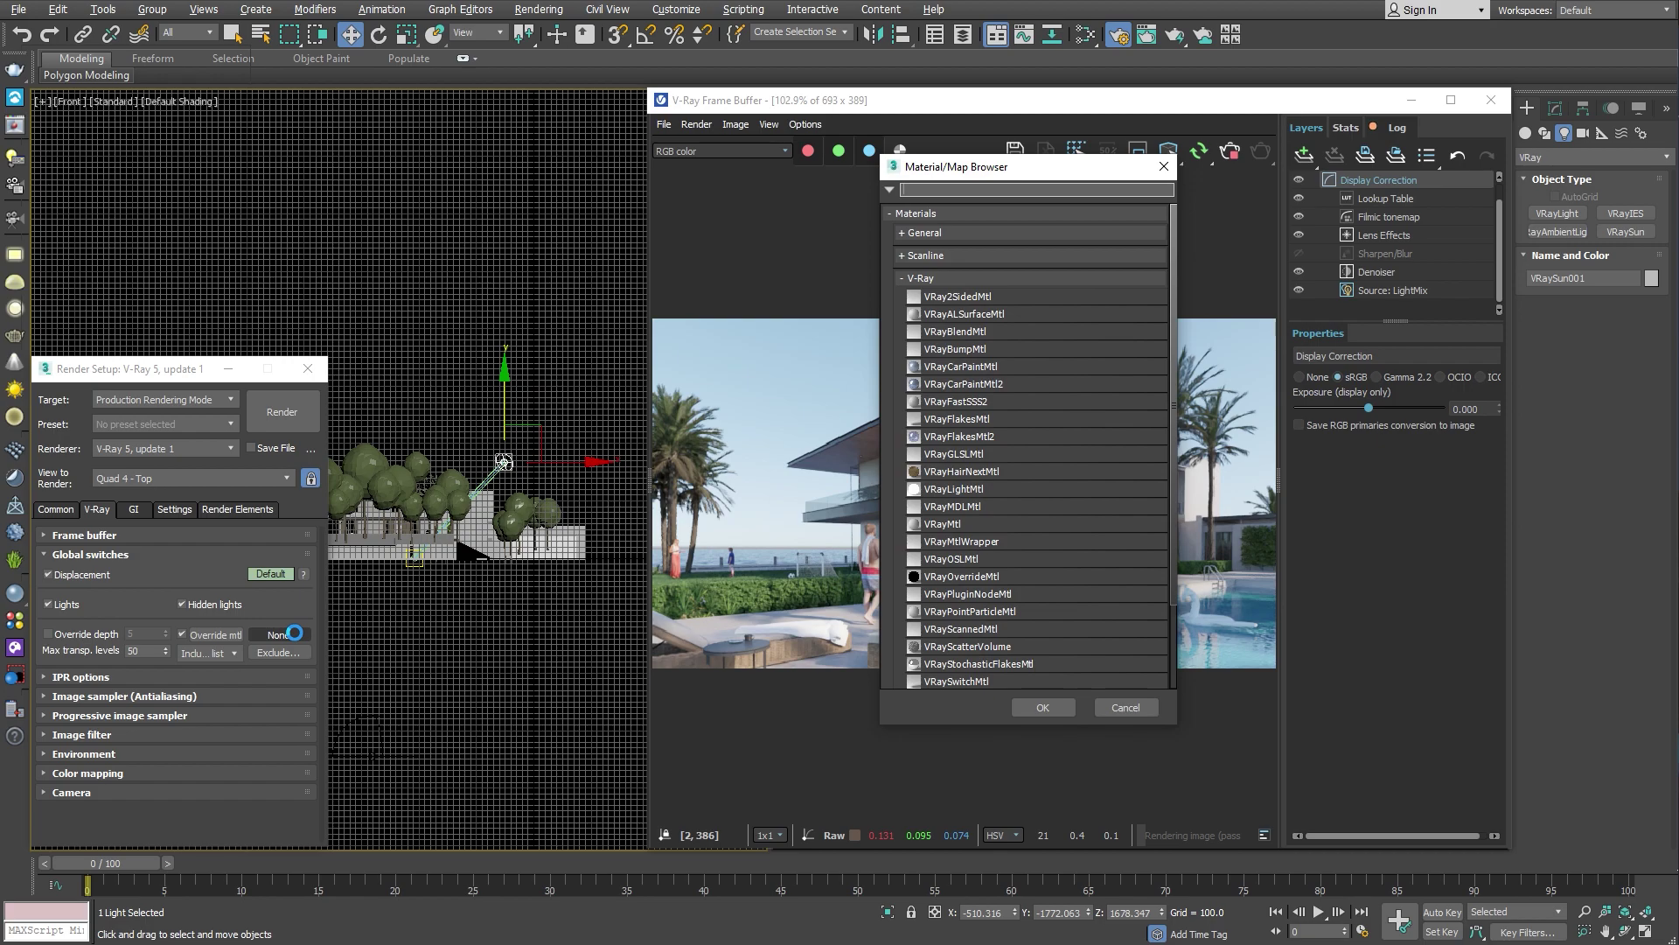
# Step: Assign a new VRayMtl as the global override material
pyautogui.write('vraym')
pyautogui.click(931, 225)
pyautogui.click(1032, 705)
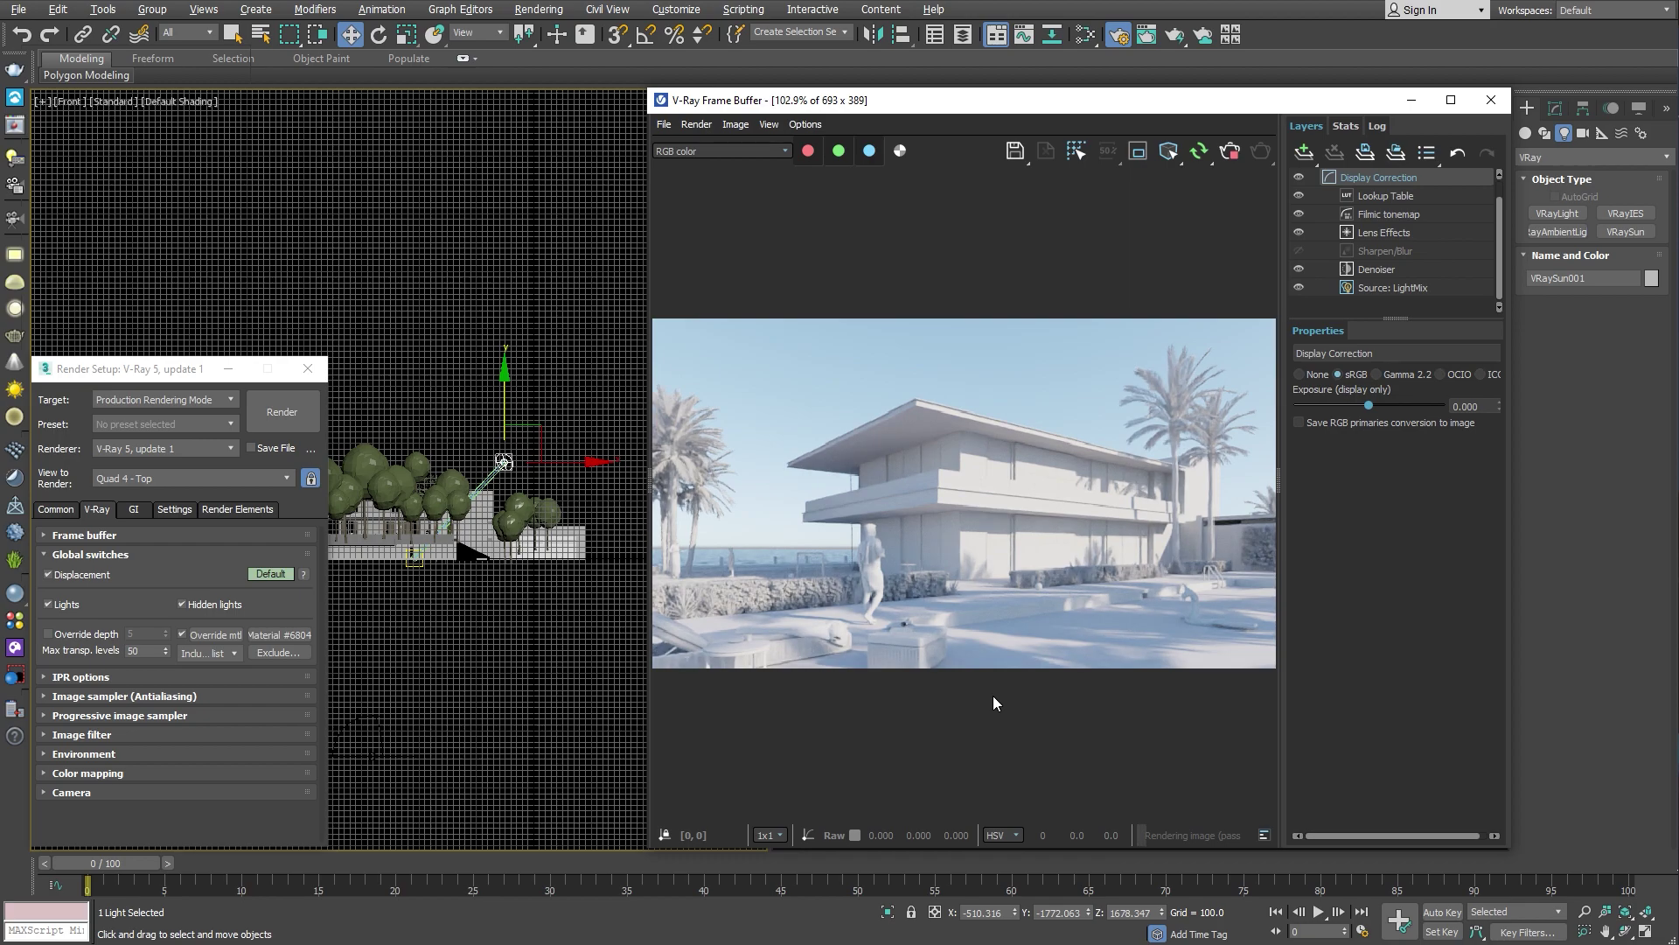
# Step: Set the VRaySun's intensity multiplier to 5
pyautogui.click(1556, 110)
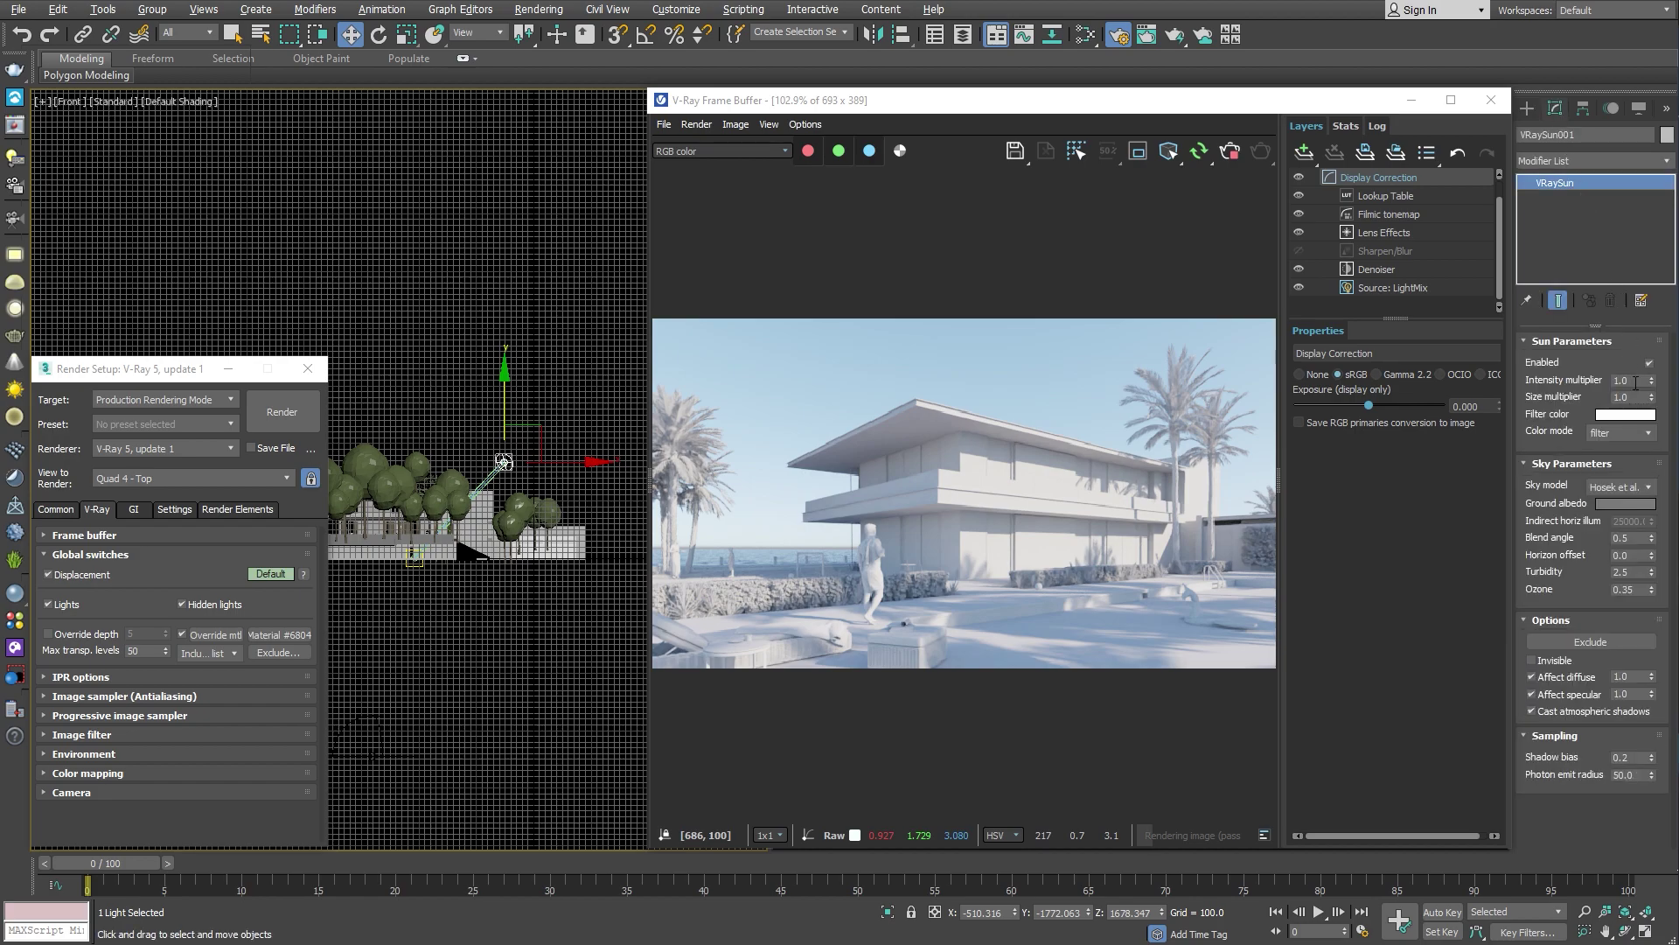
pyautogui.doubleClick(1635, 383)
pyautogui.write('5')
pyautogui.press('Return')
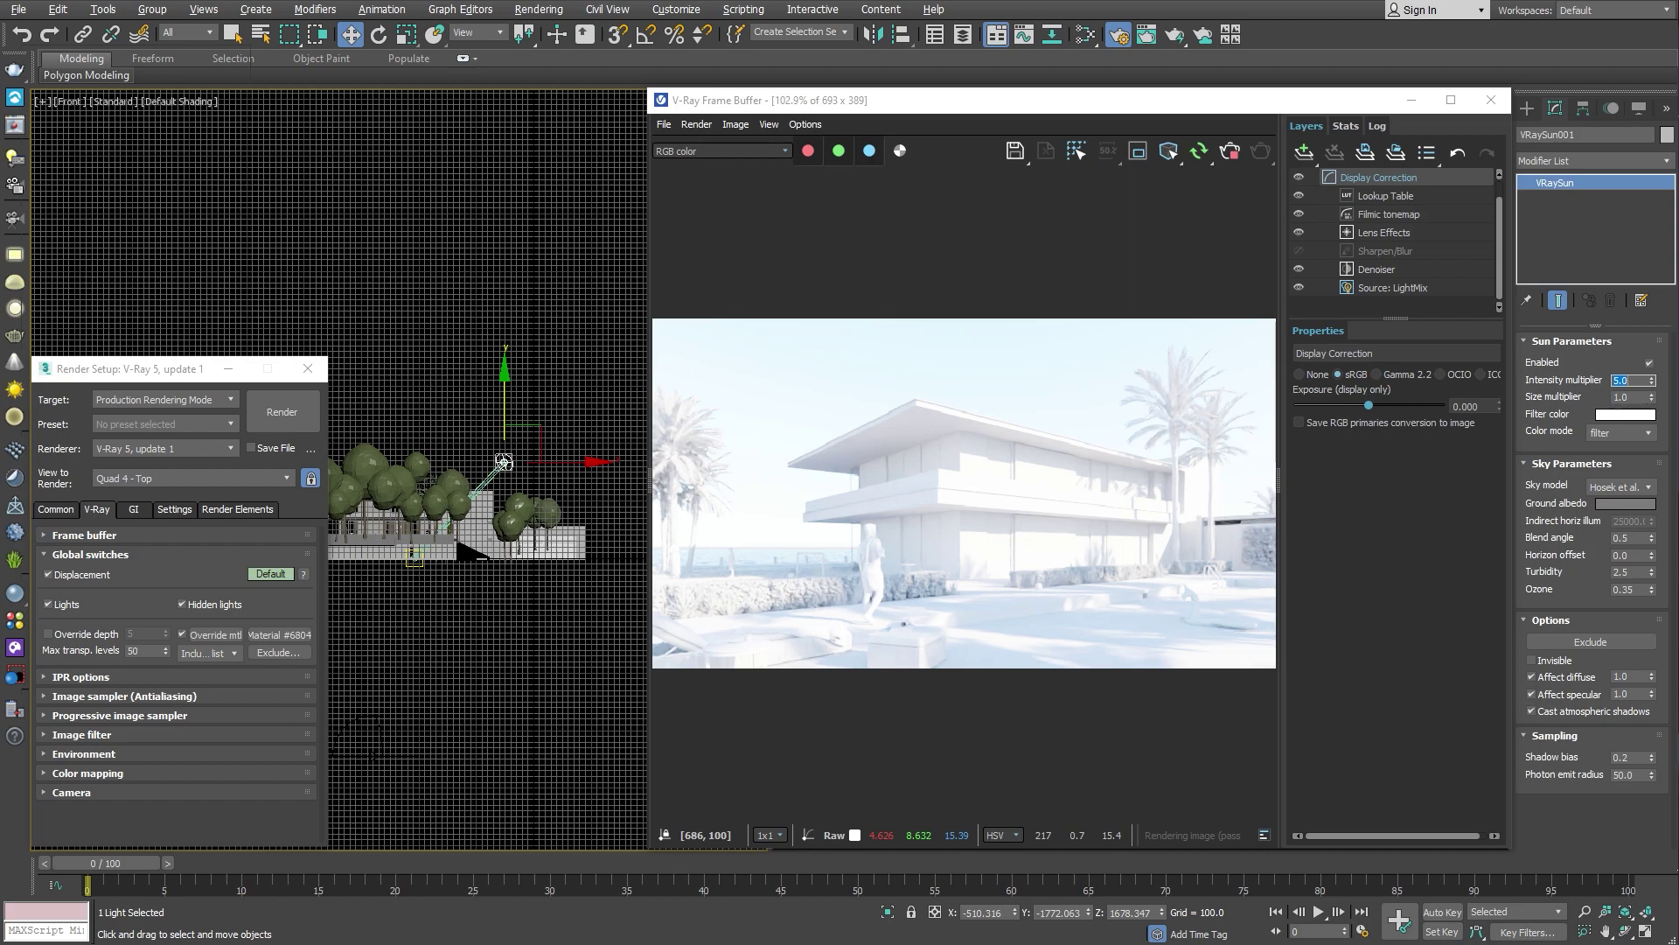
# Step: Enable auto exposure in V-Ray's camera render settings
pyautogui.click(146, 794)
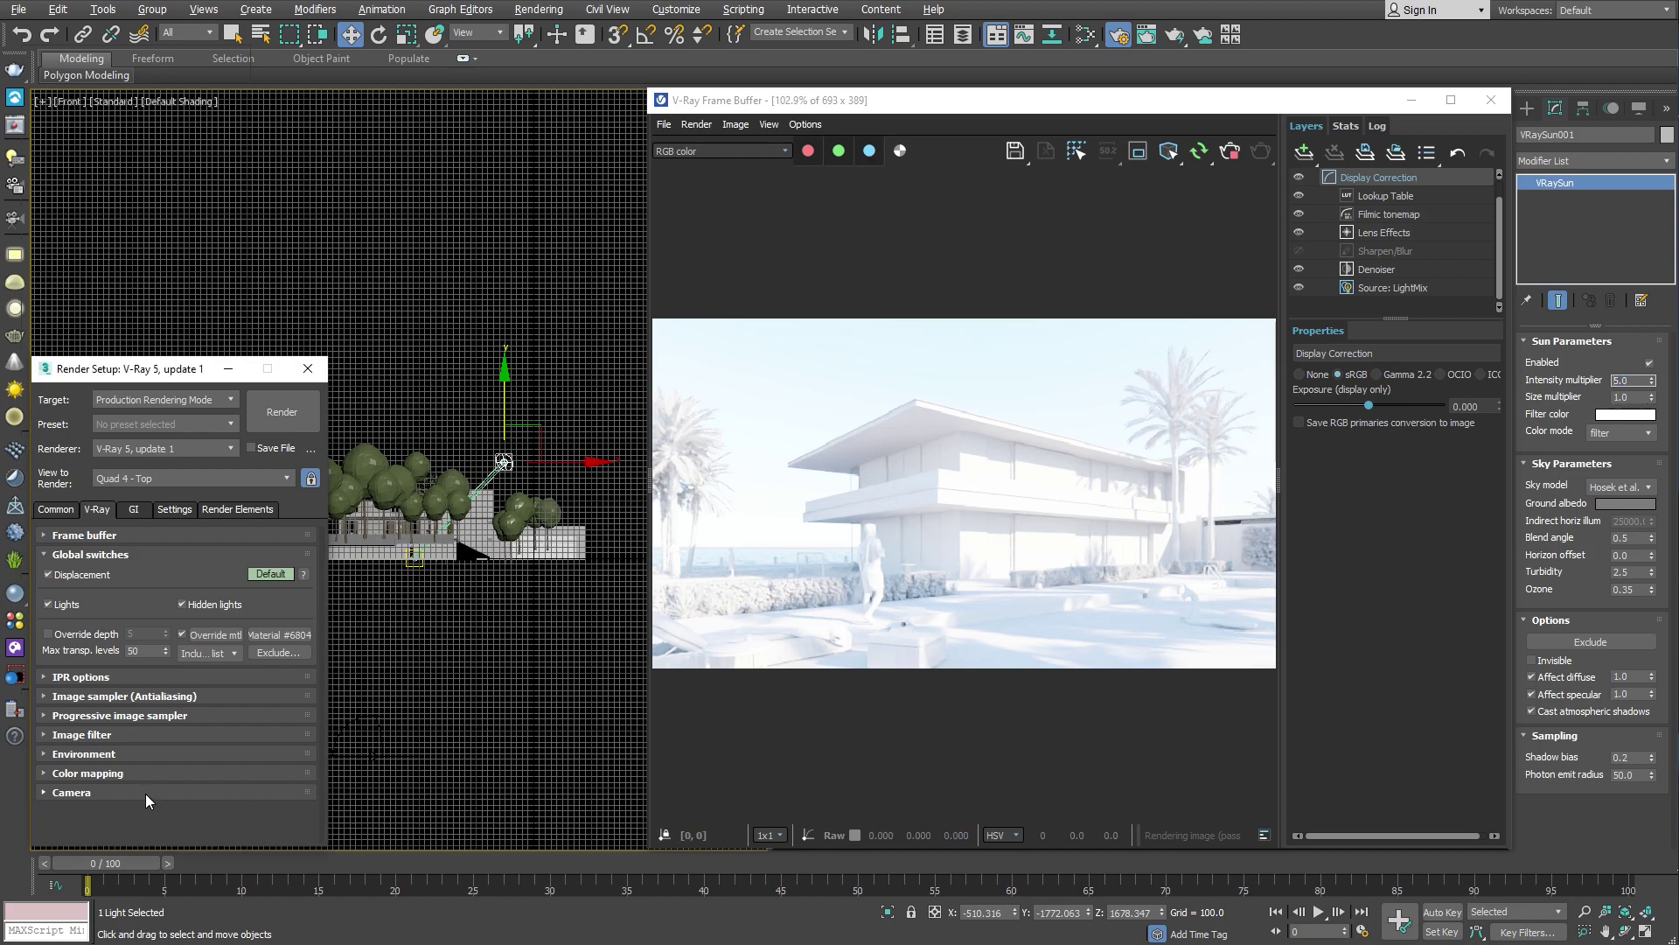
pyautogui.click(145, 792)
pyautogui.click(49, 578)
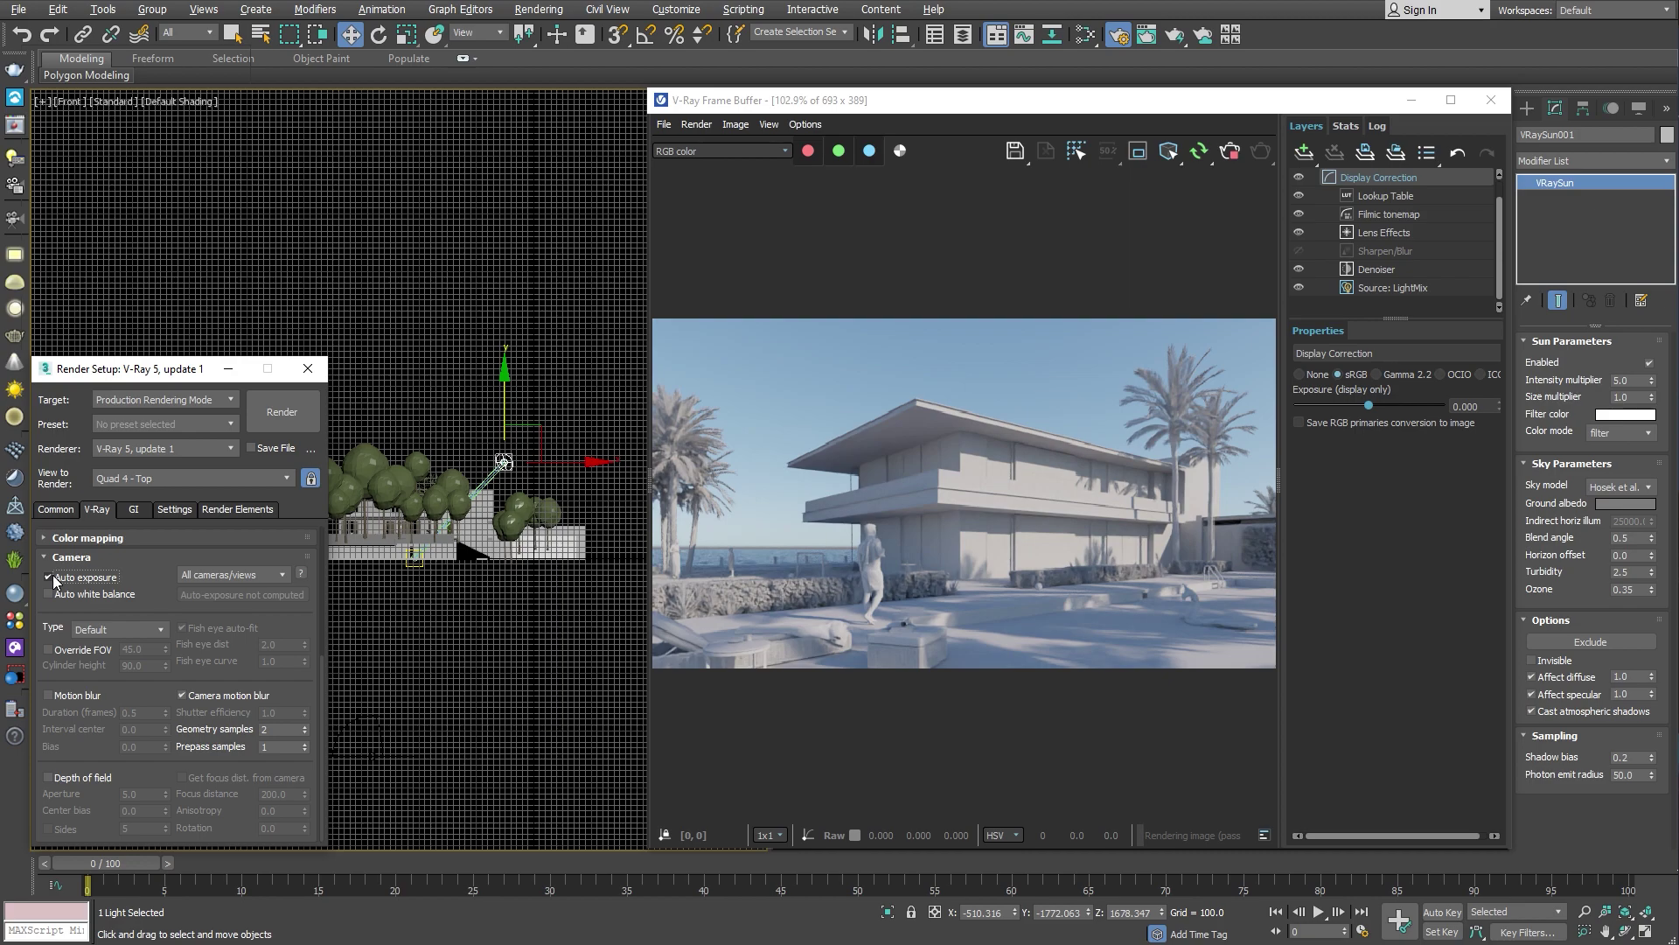
# Step: Set the VRaySun's intensity multiplier to 1
pyautogui.click(1635, 382)
pyautogui.write('1')
pyautogui.press('Return')
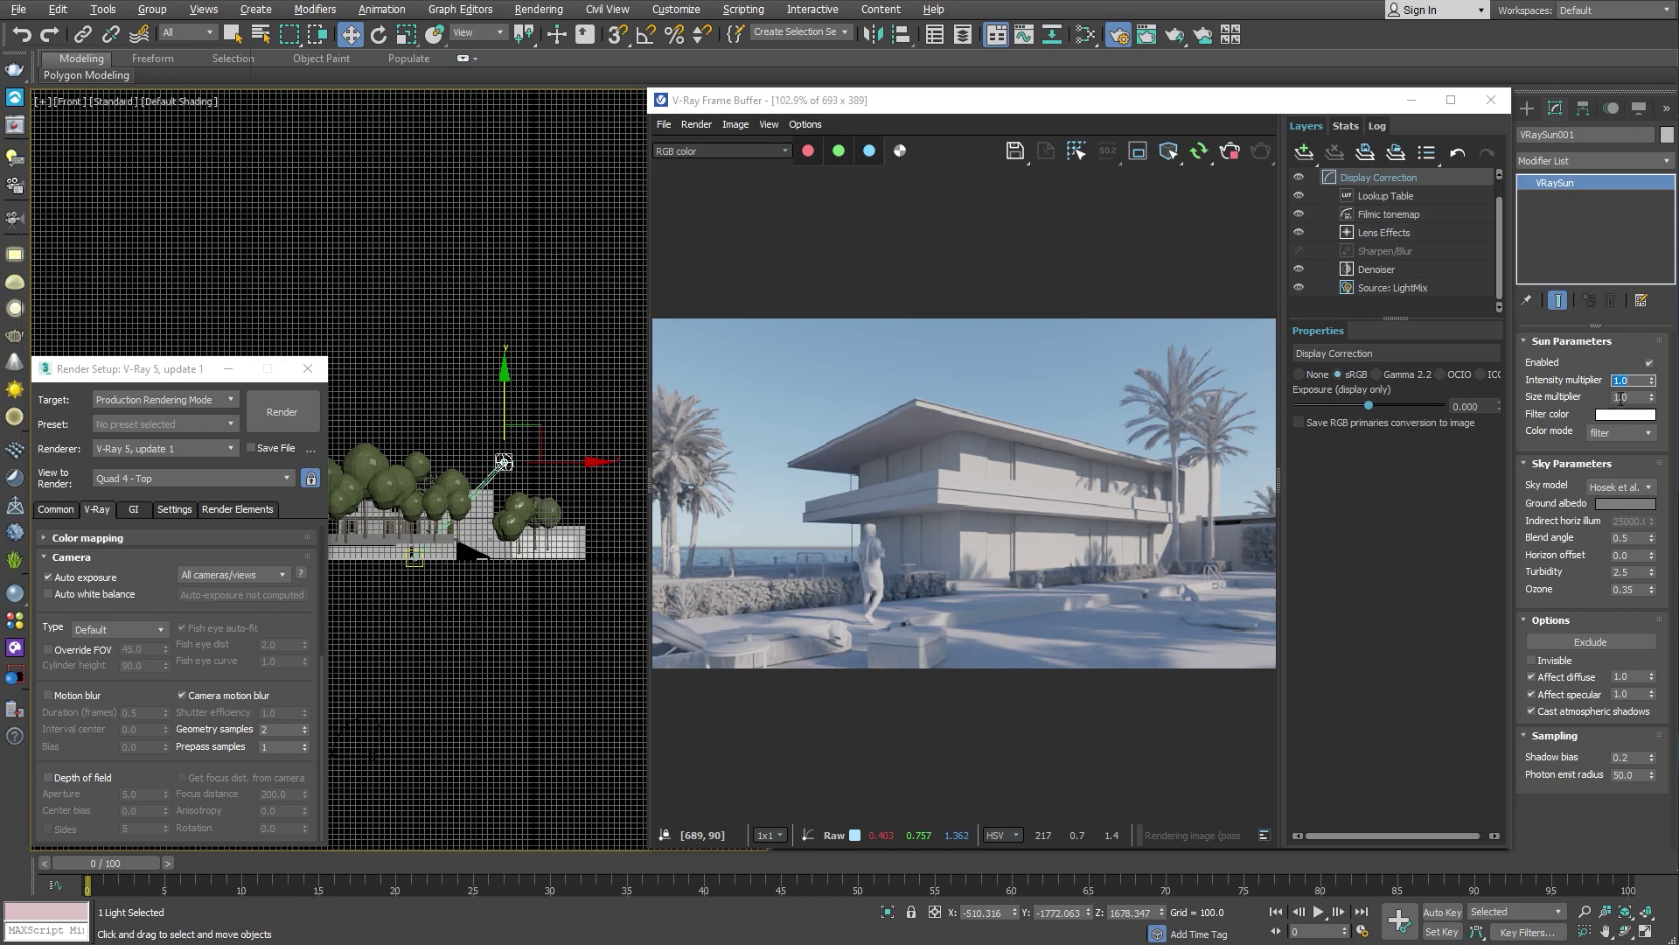
# Step: Set the VRaySun's size multiplier to 3
pyautogui.press('Tab')
pyautogui.write('3')
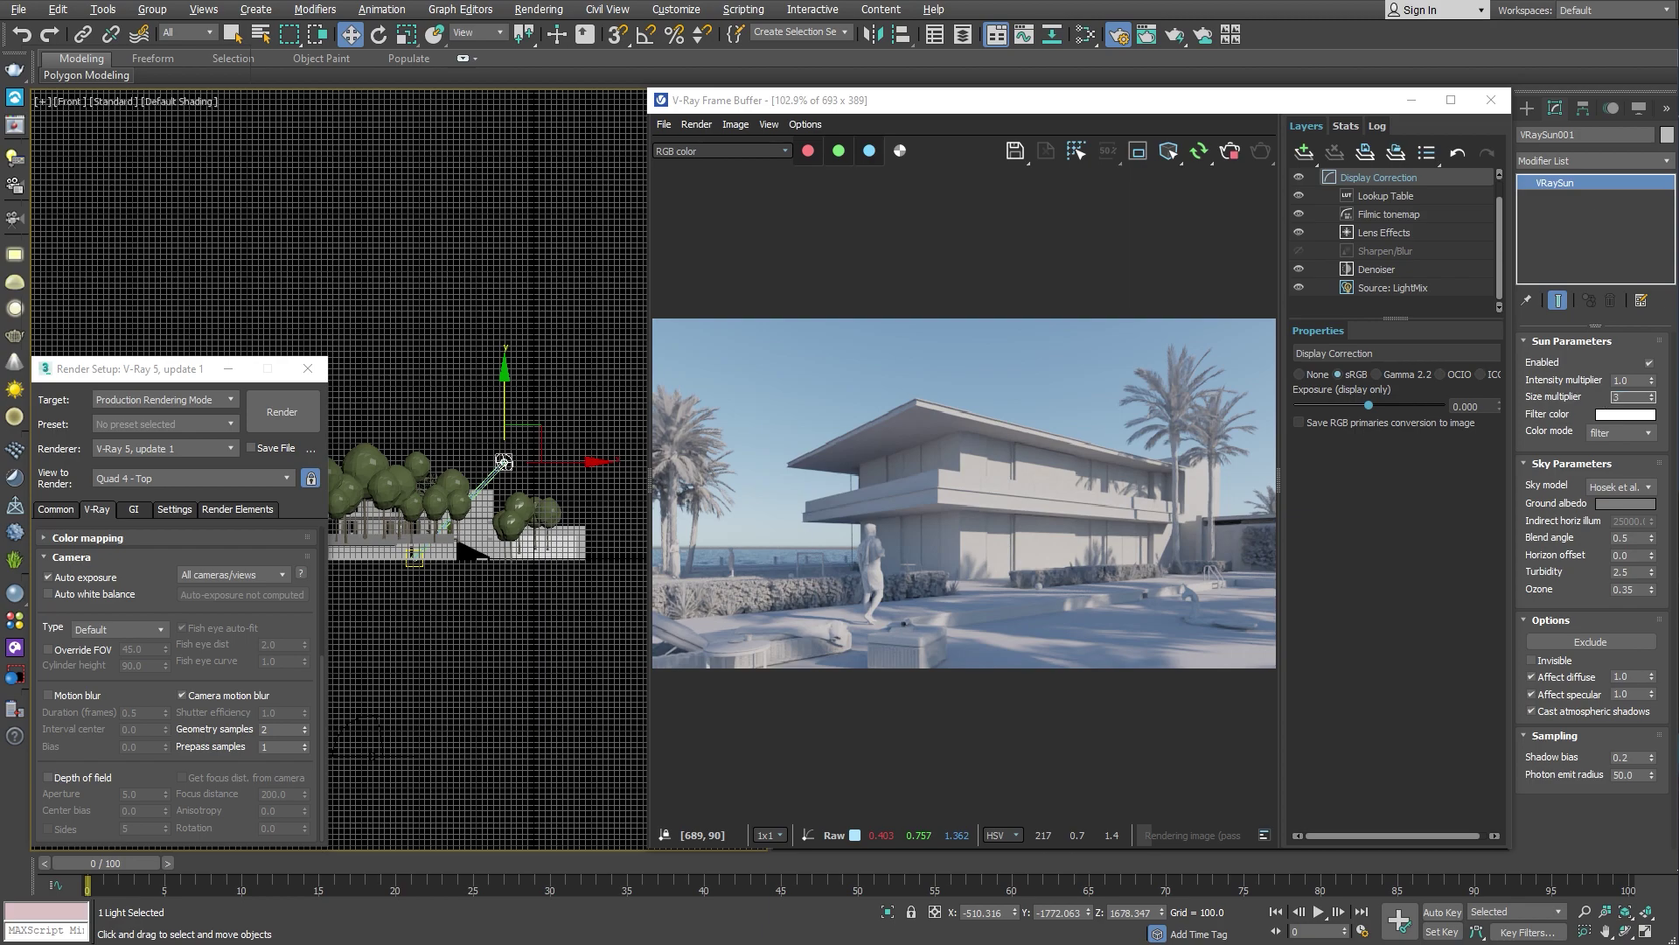
pyautogui.press('Return')
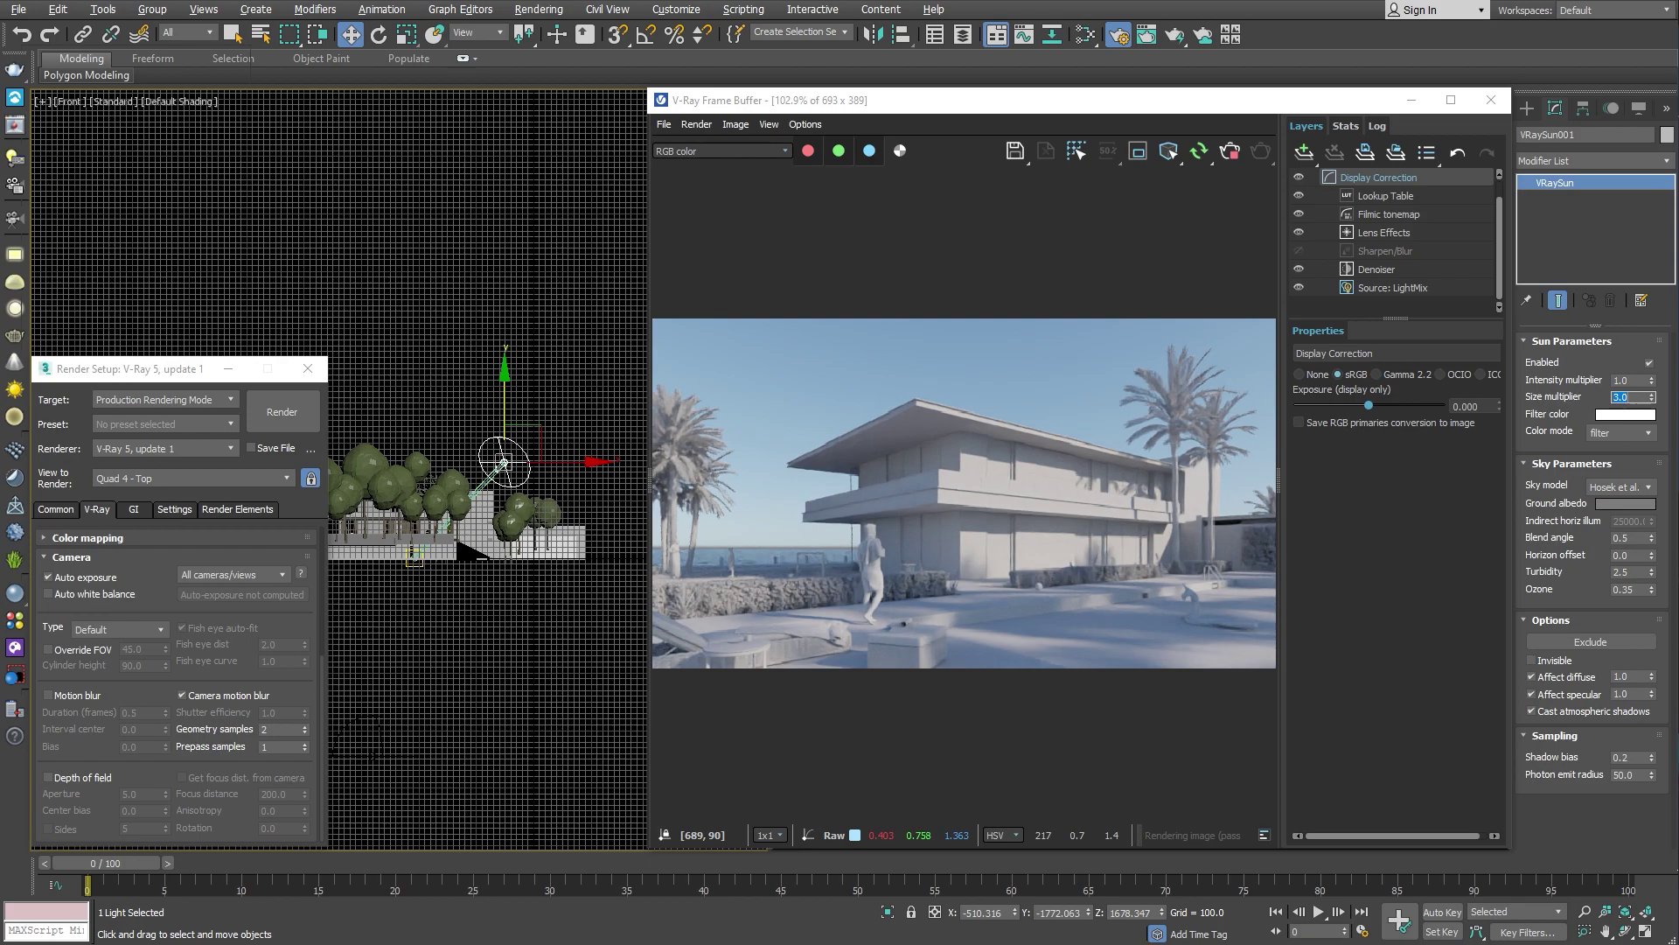
# Step: Move the sun to the far side of the house and lower it, to about X -2772, Y 3920, Z 726
pyautogui.moveTo(1199, 151); pyautogui.dragTo(1215, 175)
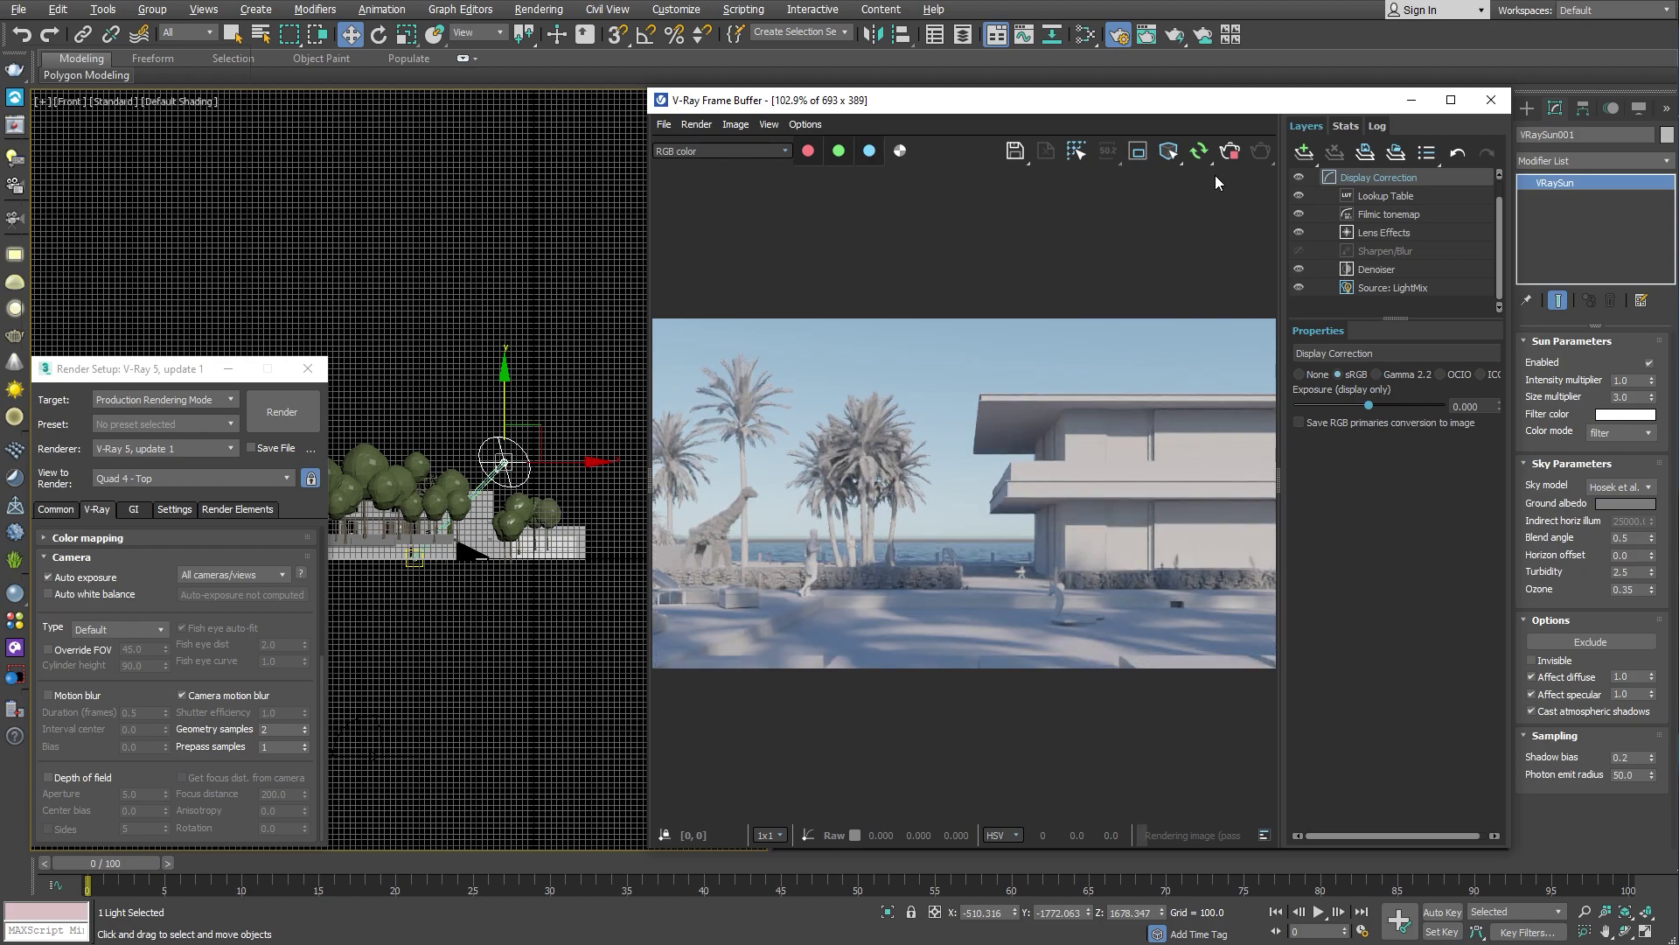
pyautogui.click(496, 318)
pyautogui.press('t')
pyautogui.moveTo(447, 633); pyautogui.dragTo(439, 376)
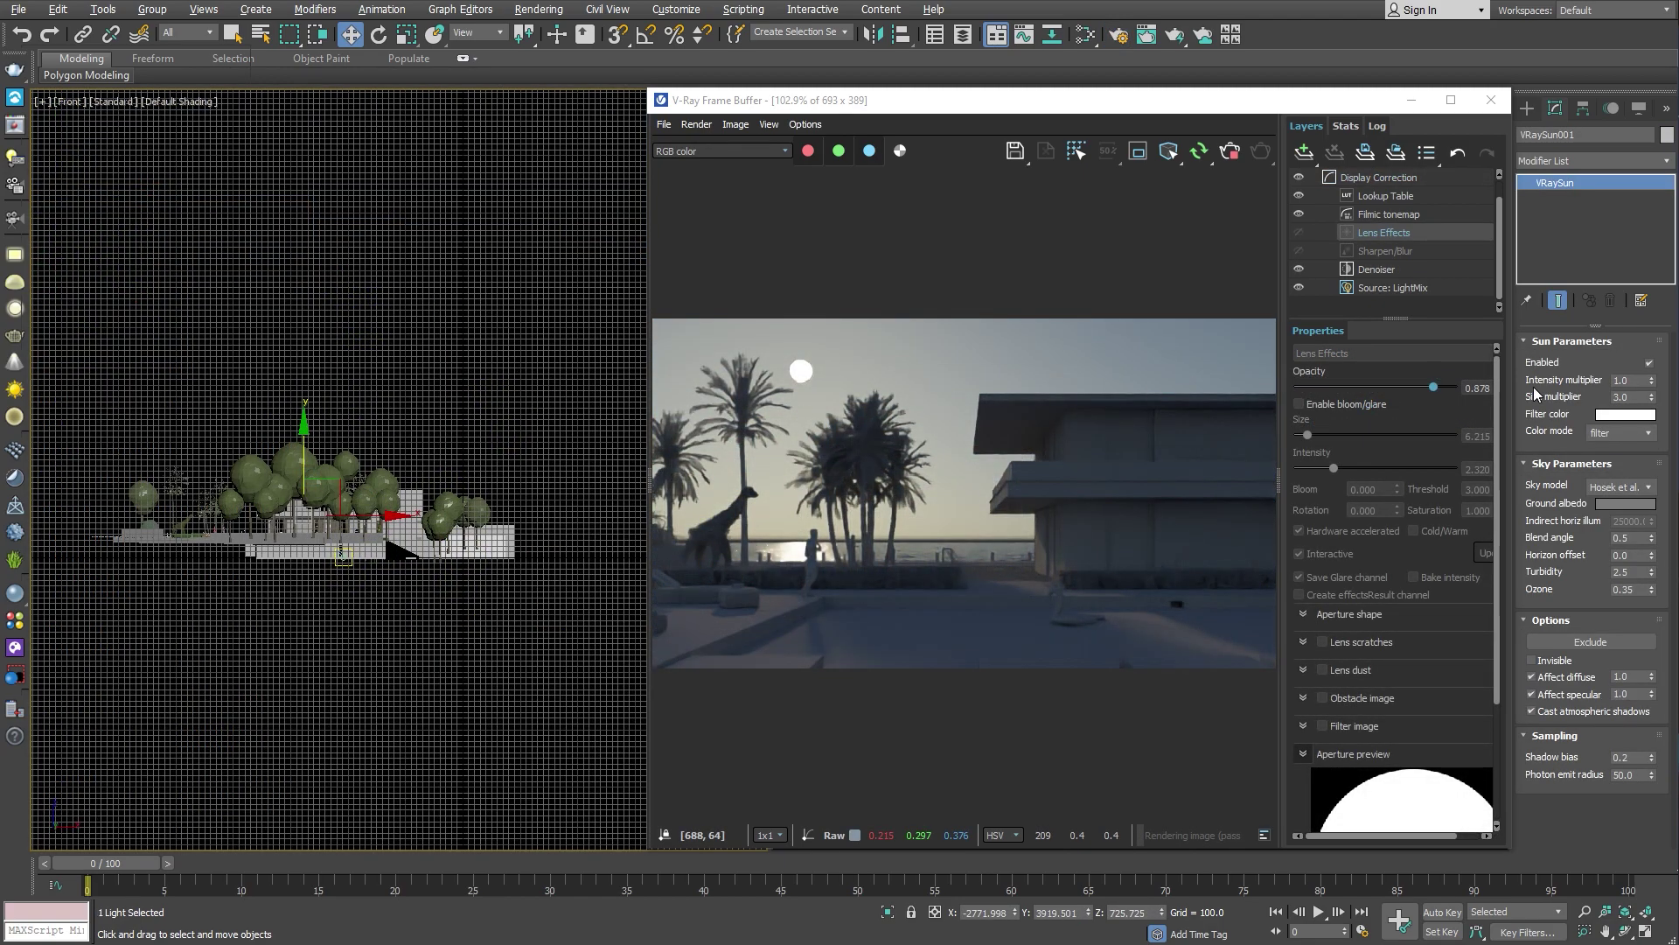
# Step: Set the VRaySun's size multiplier to 5
pyautogui.doubleClick(1629, 401)
pyautogui.write('5')
pyautogui.press('Return')
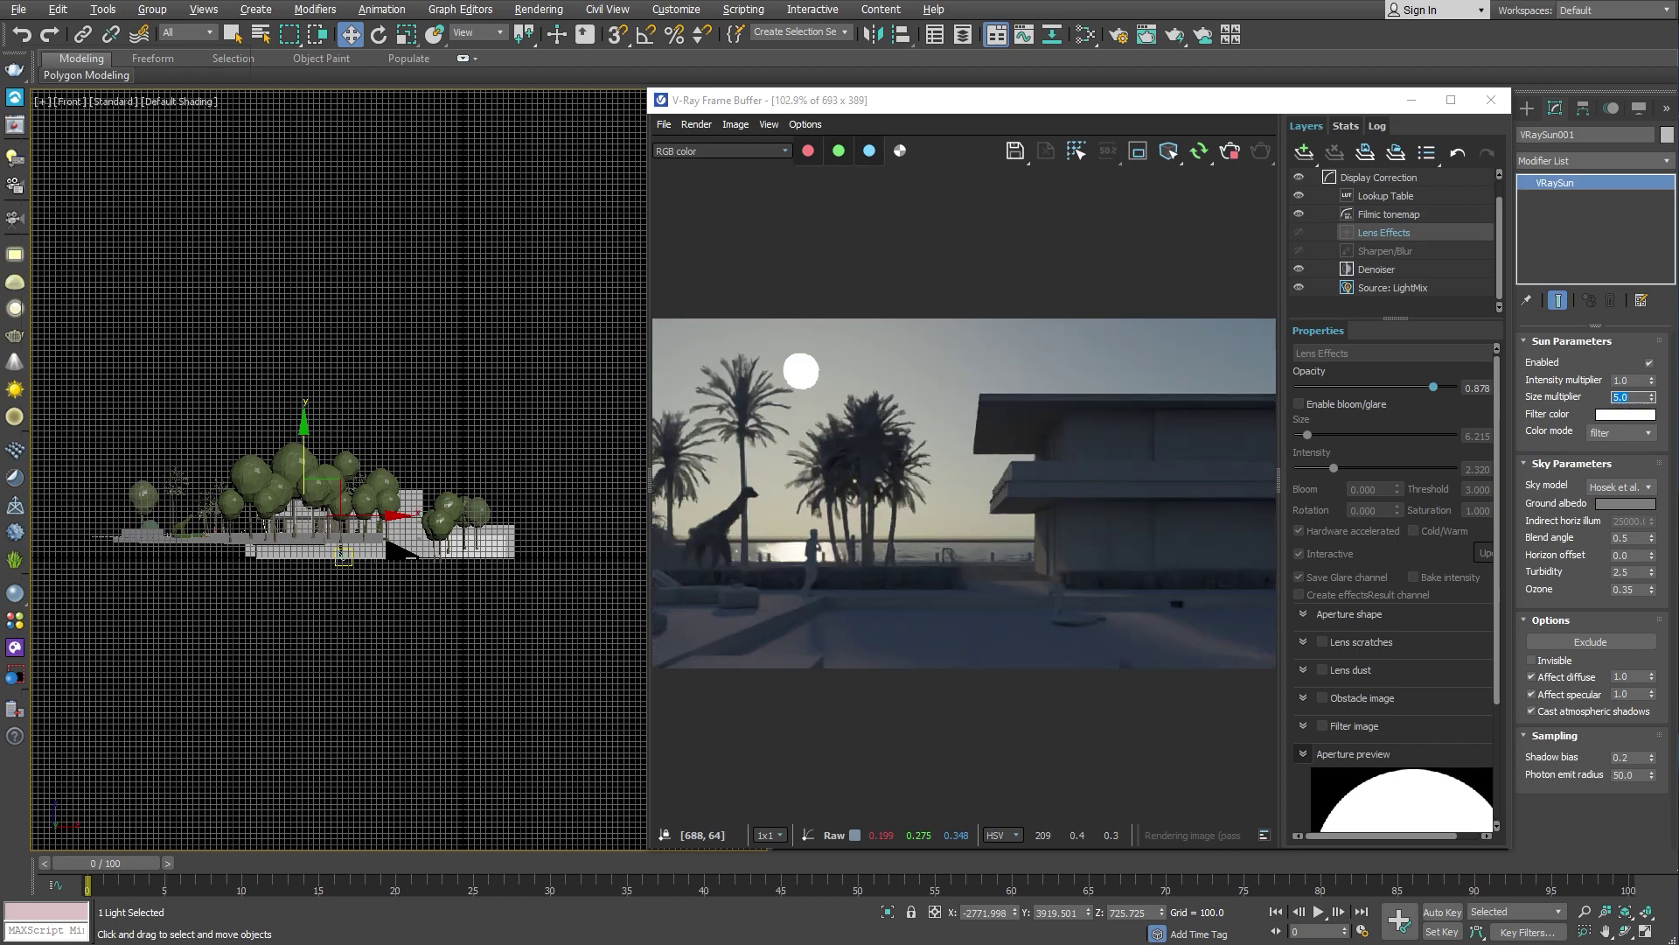
# Step: Give the sun an orange filter color (red 248, green 126, blue 18) and set its color mode to direct
pyautogui.click(1611, 415)
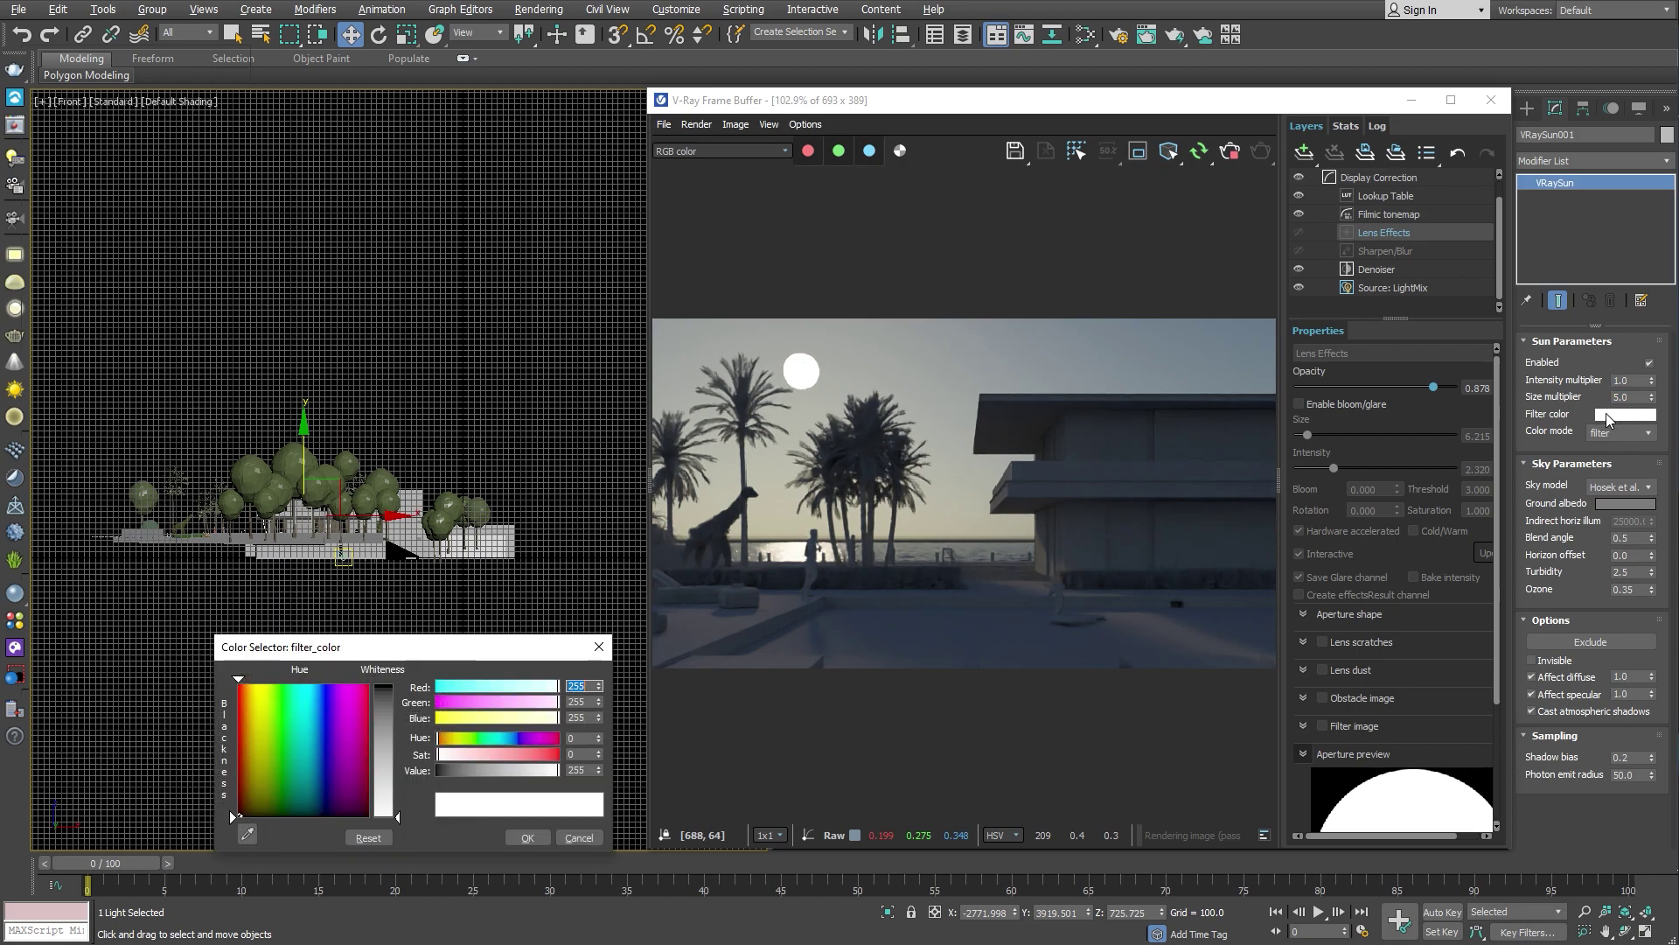
pyautogui.click(249, 691)
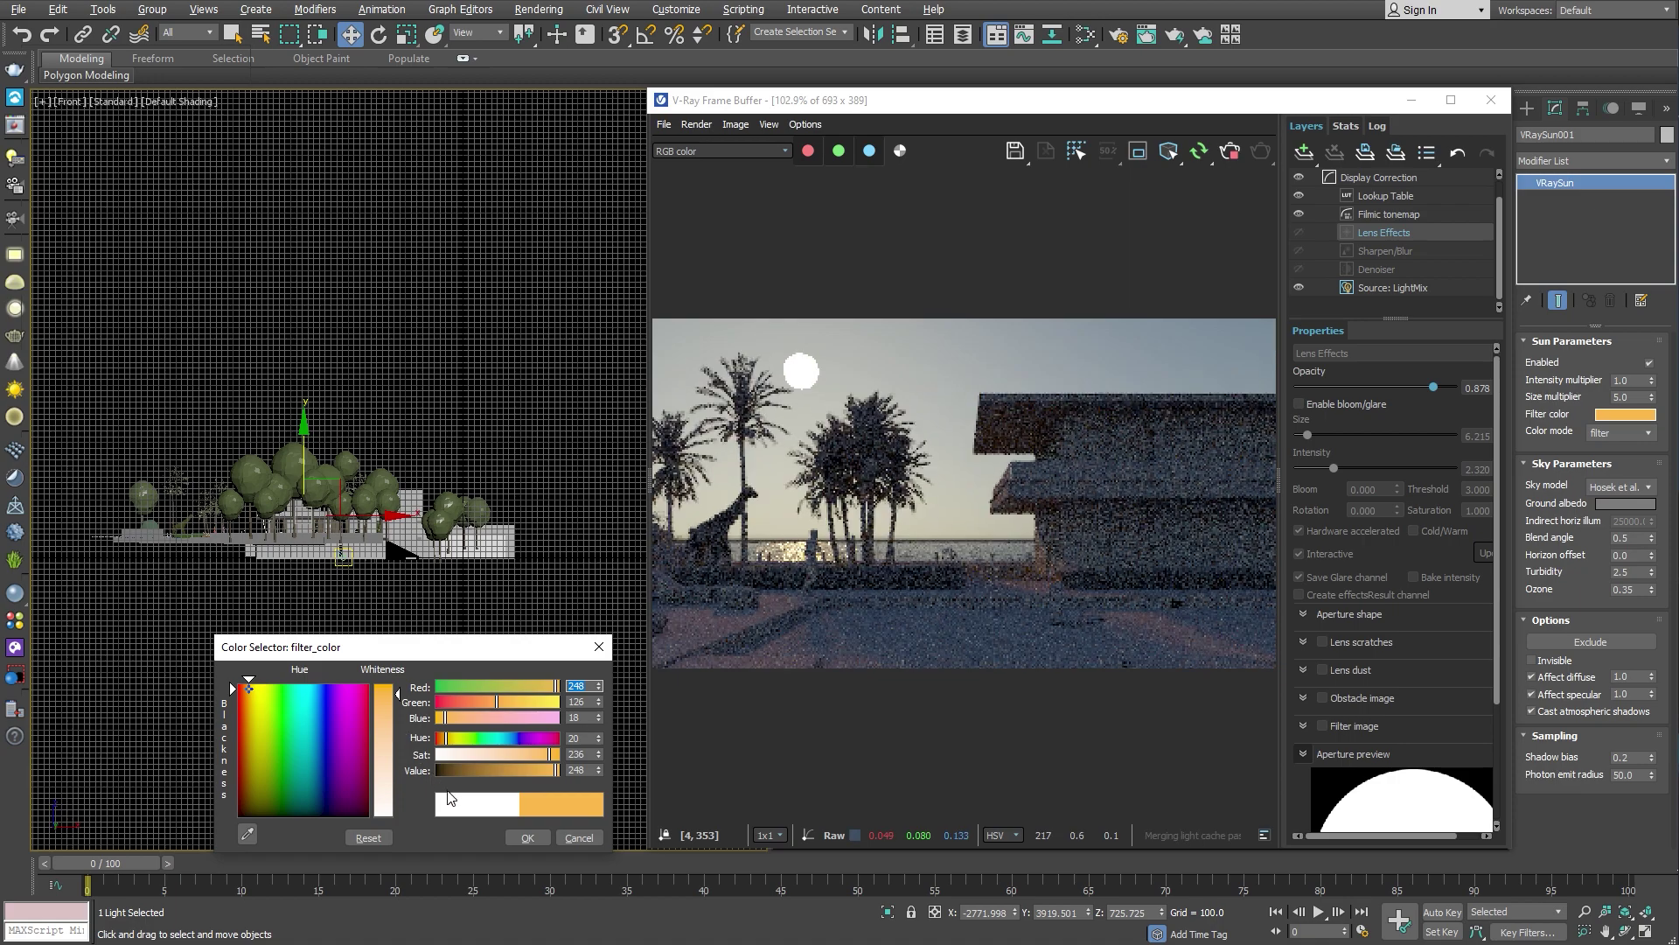
pyautogui.click(527, 837)
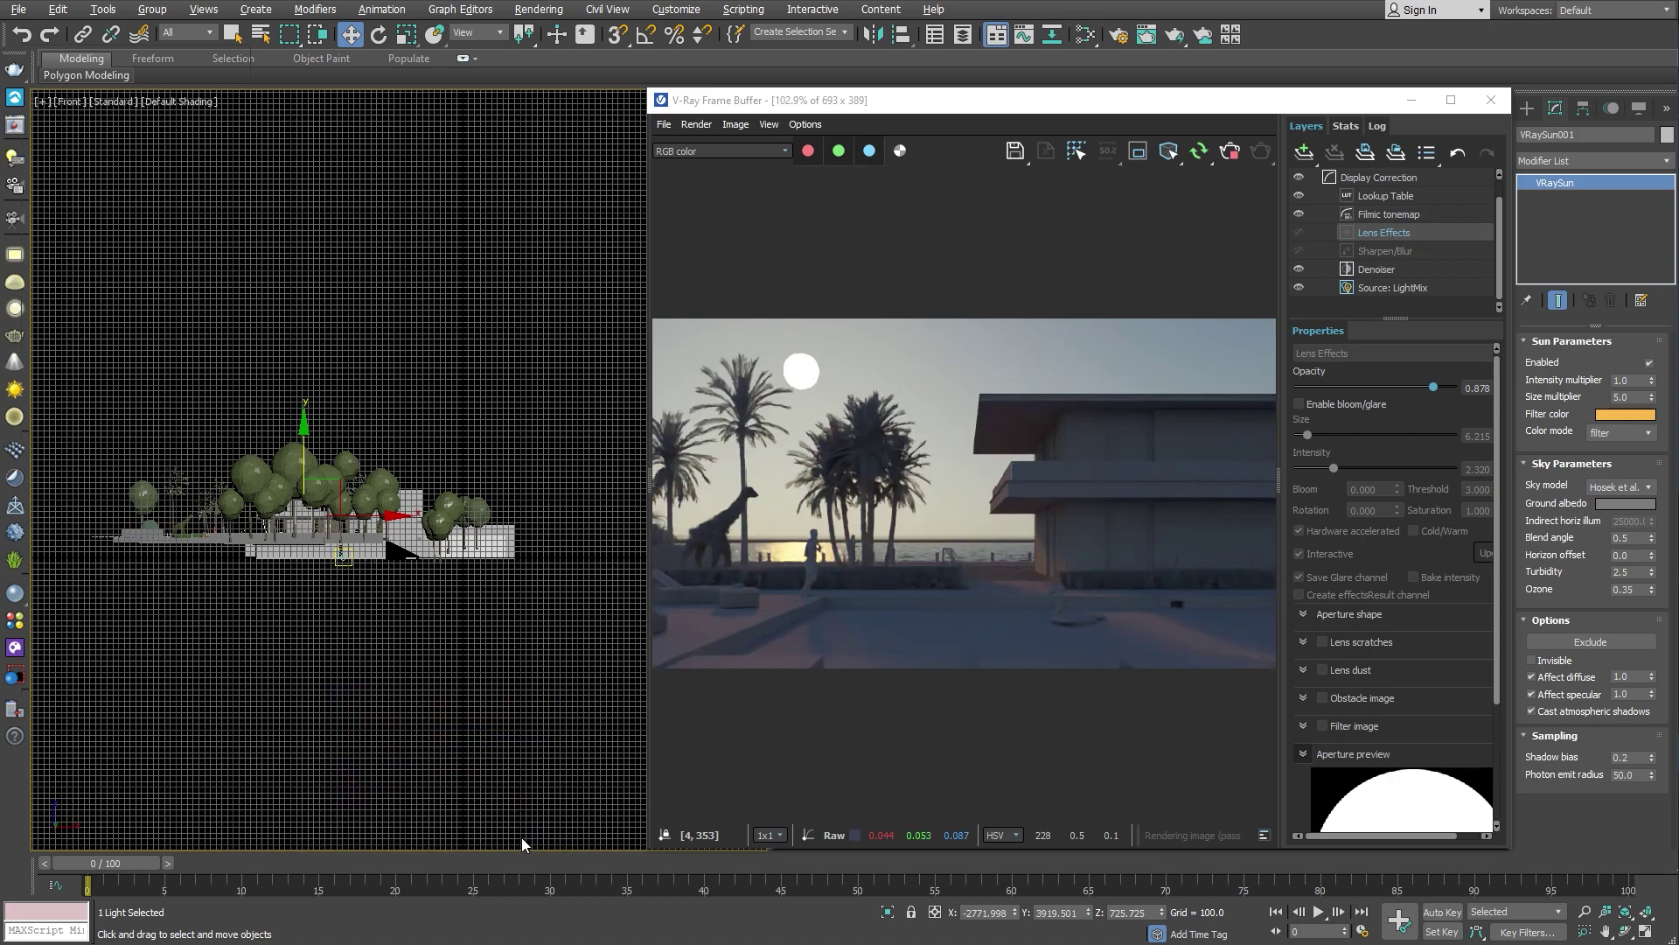
pyautogui.click(1606, 432)
pyautogui.click(1613, 457)
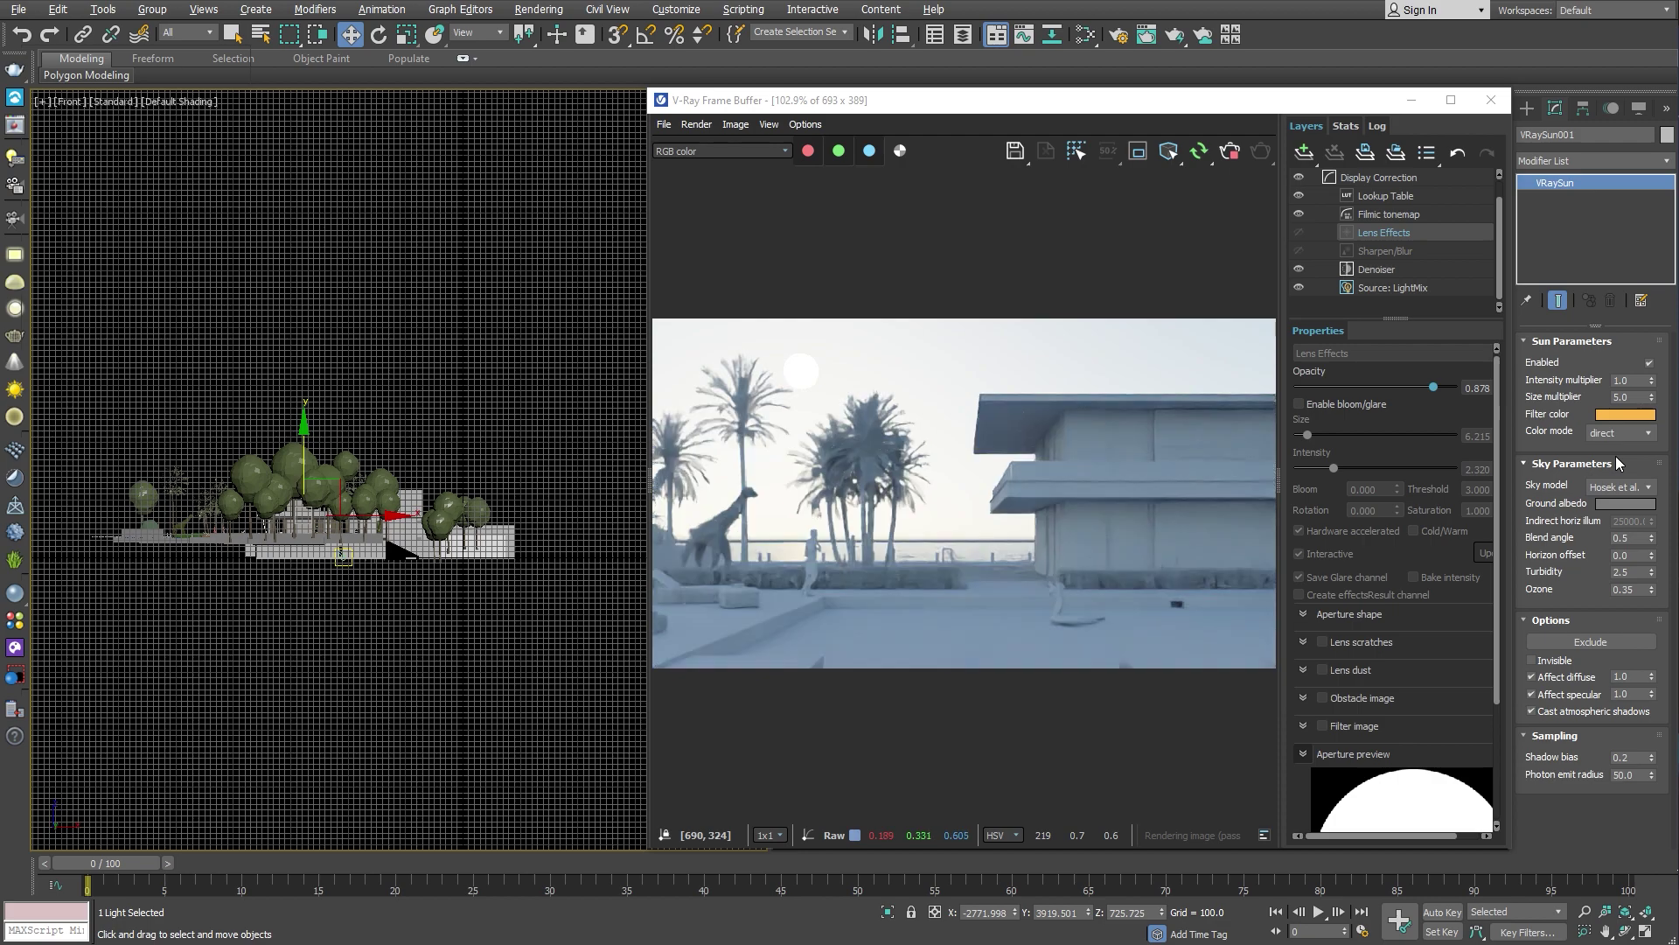
# Step: Try the override color mode on the VRaySun, and settle on filter mode
pyautogui.click(1625, 469)
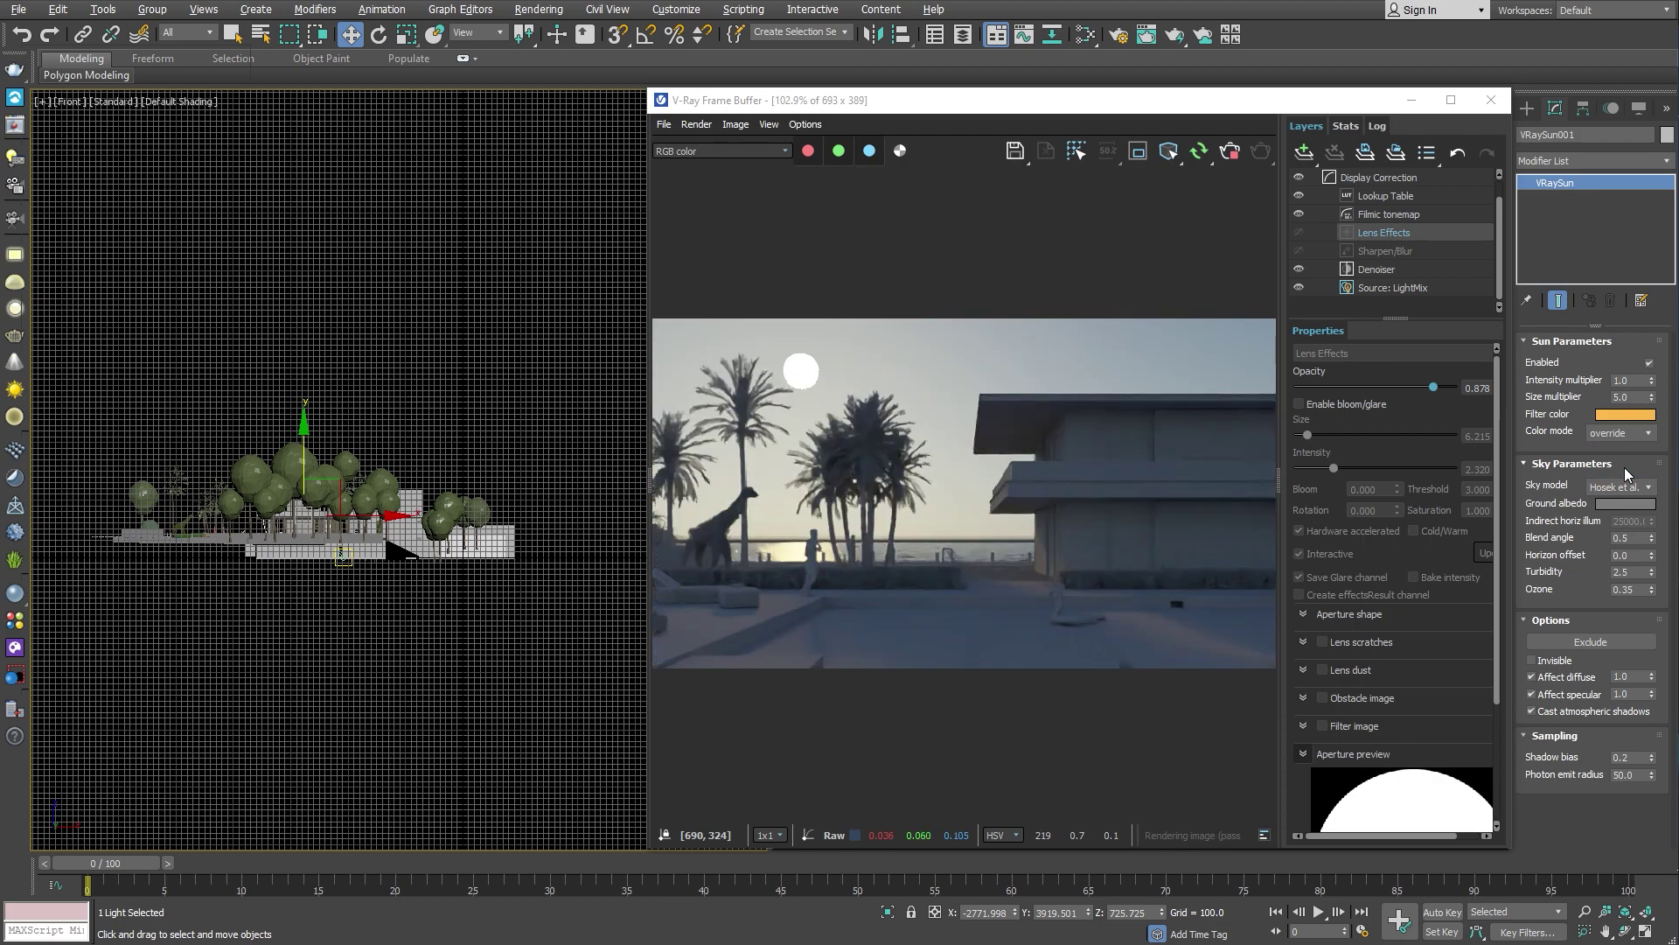
pyautogui.click(1619, 434)
pyautogui.click(1620, 442)
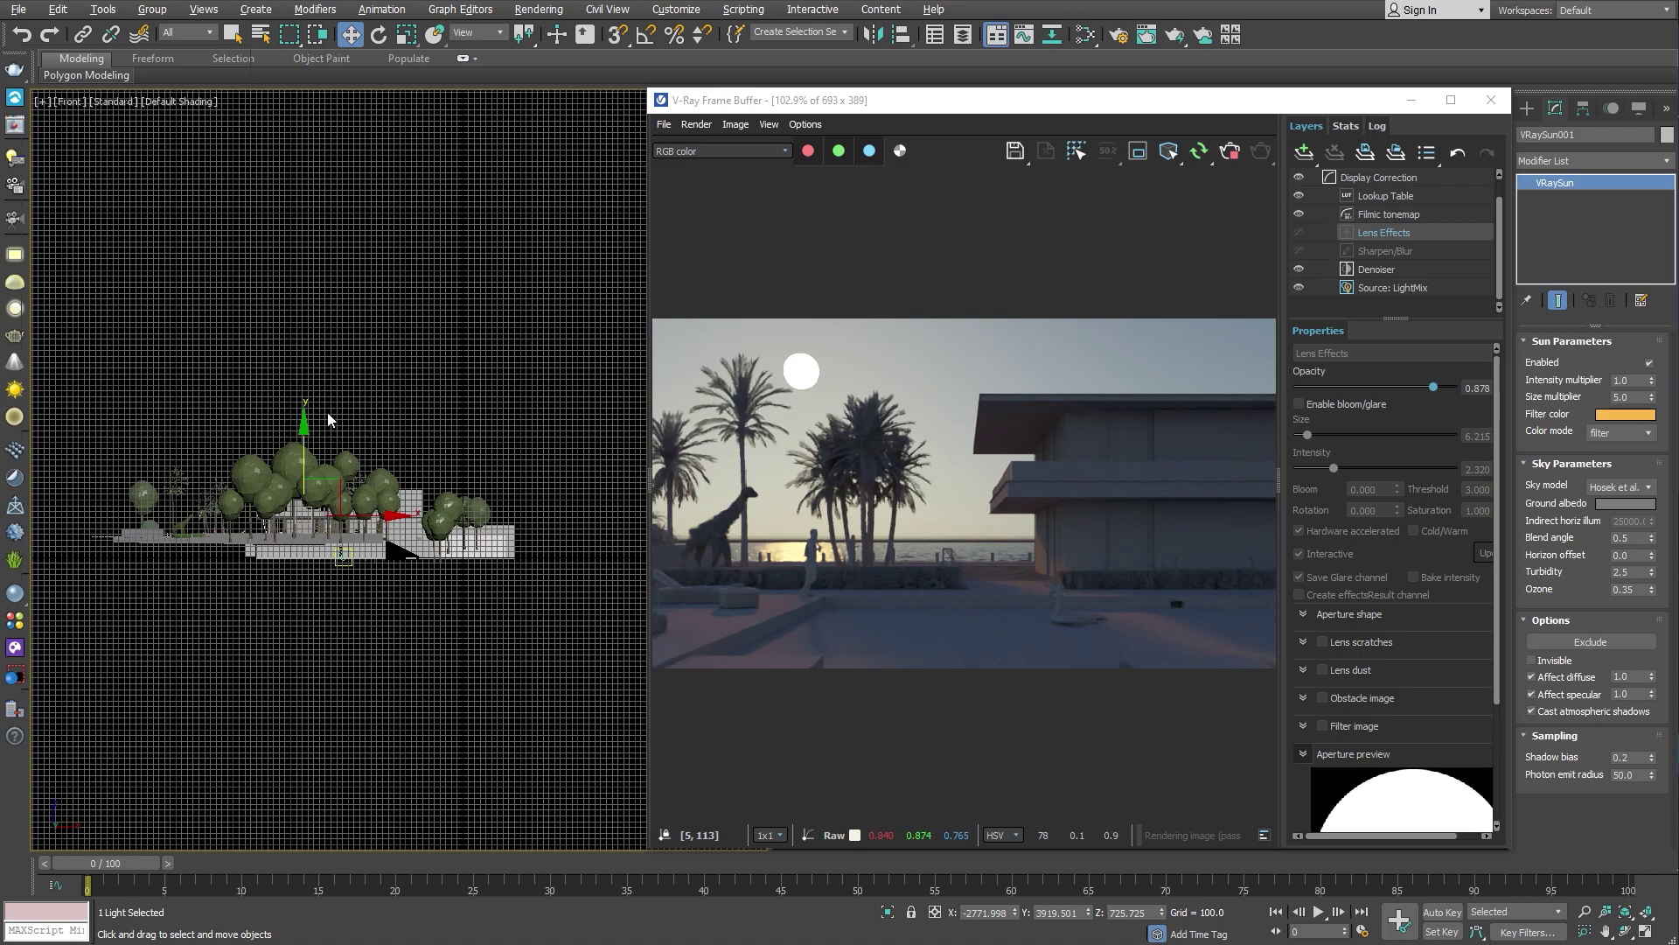
# Step: Lower the sun toward the horizon, to about X -2889, Z 180, and change its sky model to PRG Clear Sky
pyautogui.moveTo(299, 450); pyautogui.dragTo(366, 548)
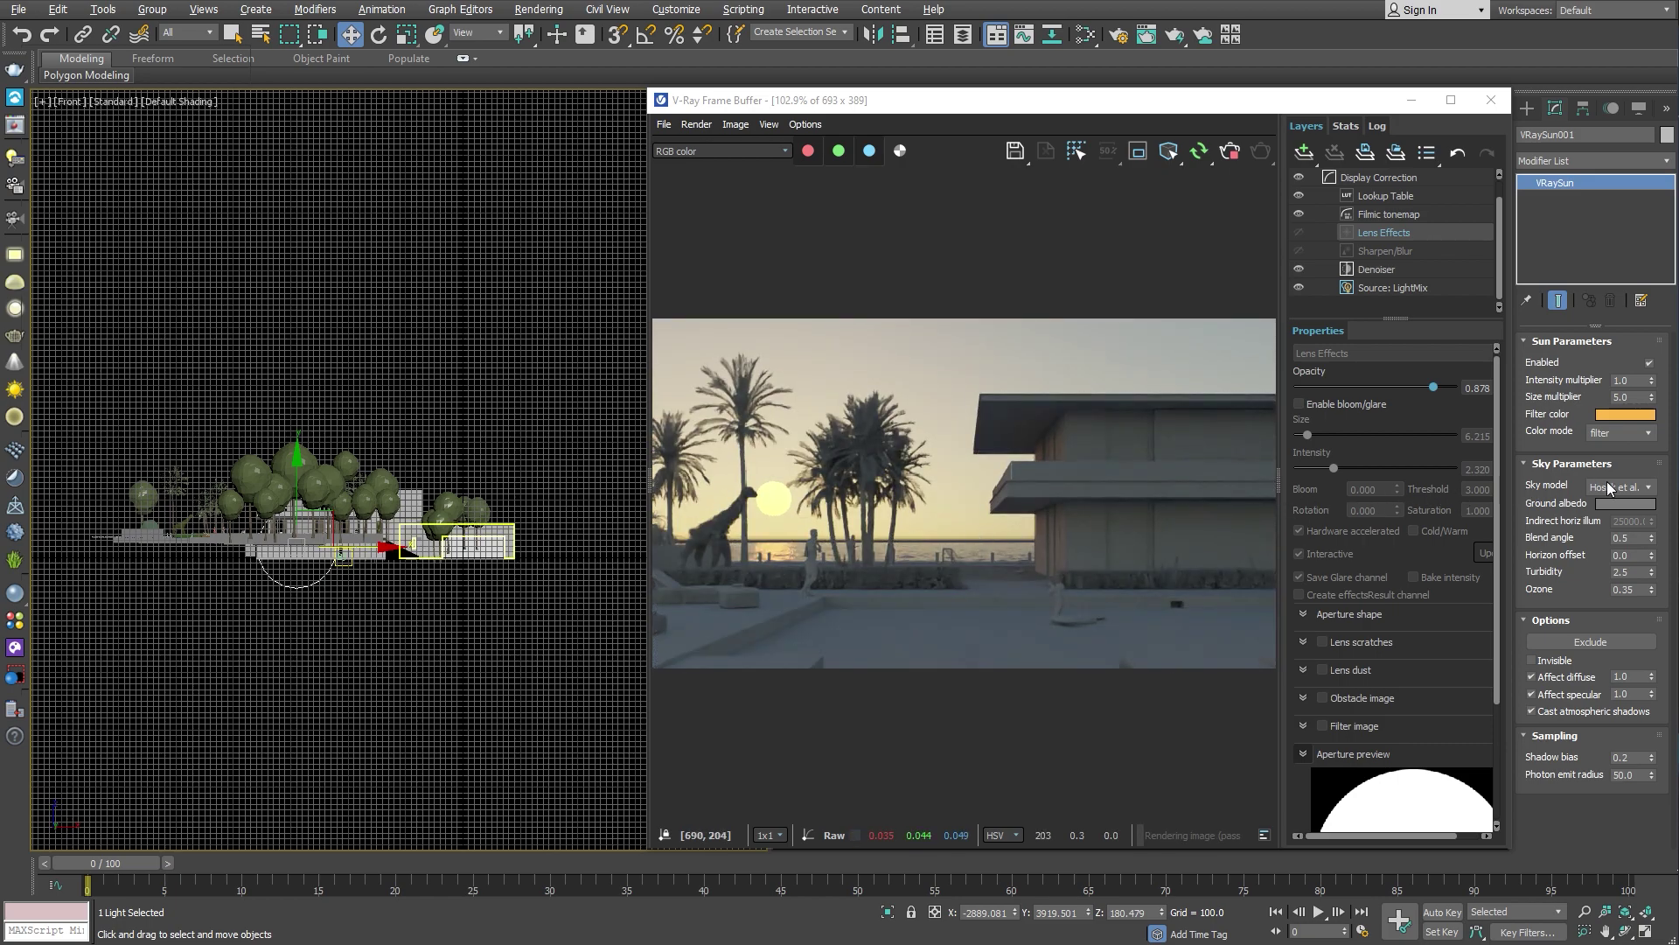
pyautogui.click(1607, 487)
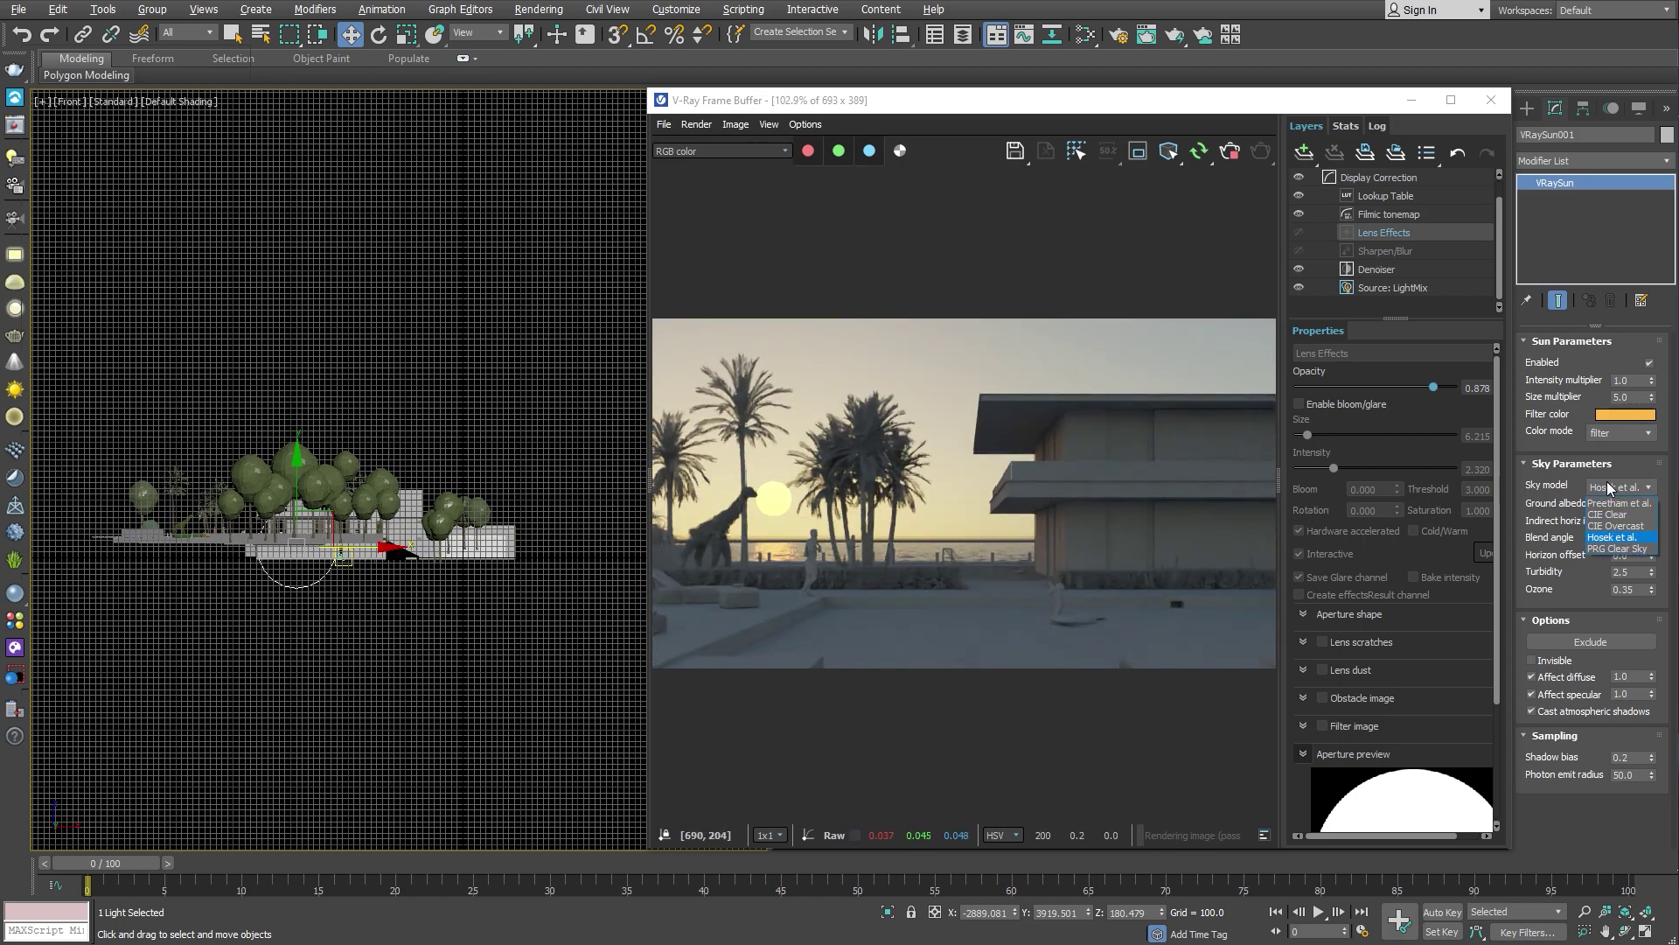
pyautogui.click(1628, 548)
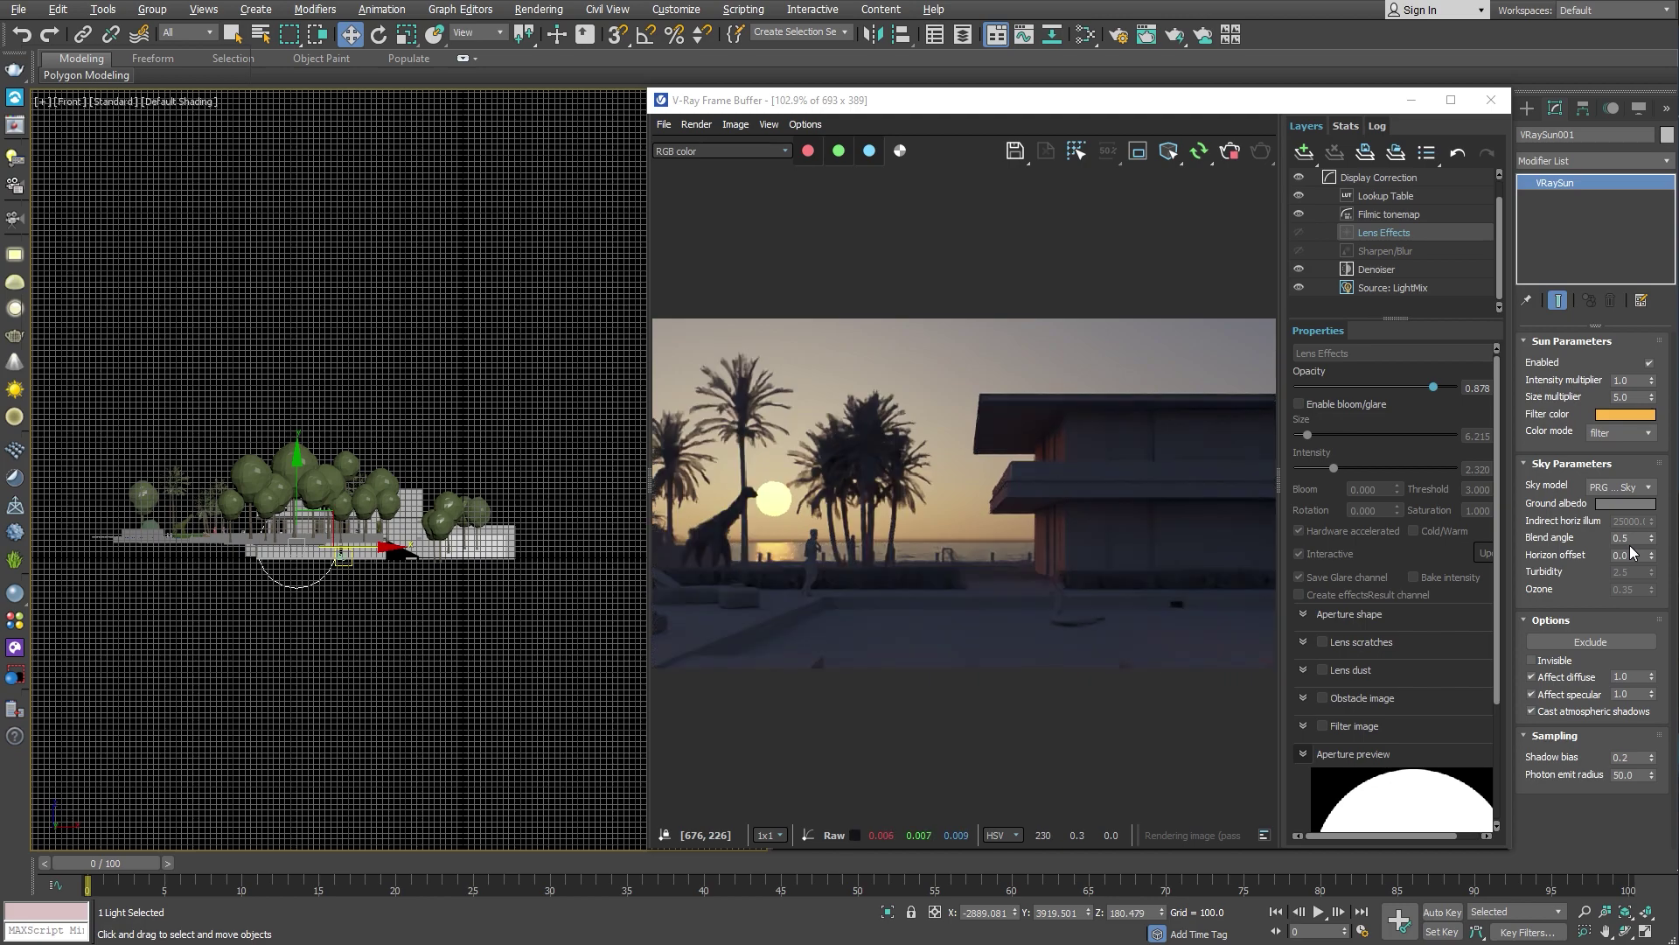
# Step: Give the sky's ground albedo an orange color (red 245, green 138, blue 51)
pyautogui.click(1629, 506)
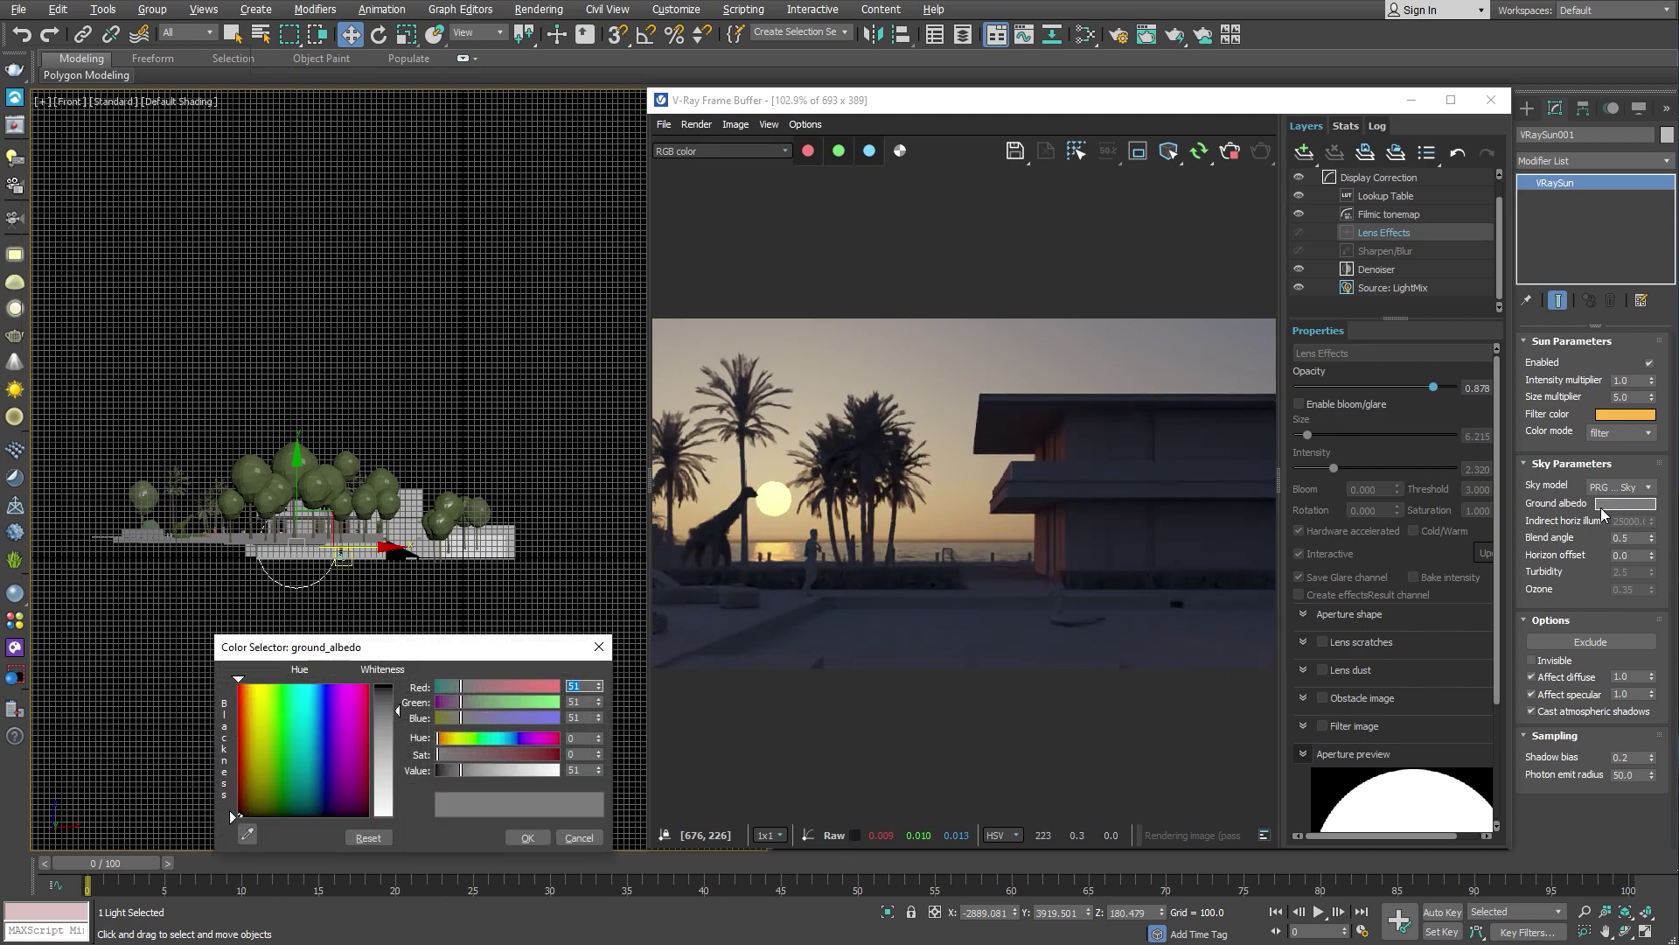
pyautogui.click(248, 690)
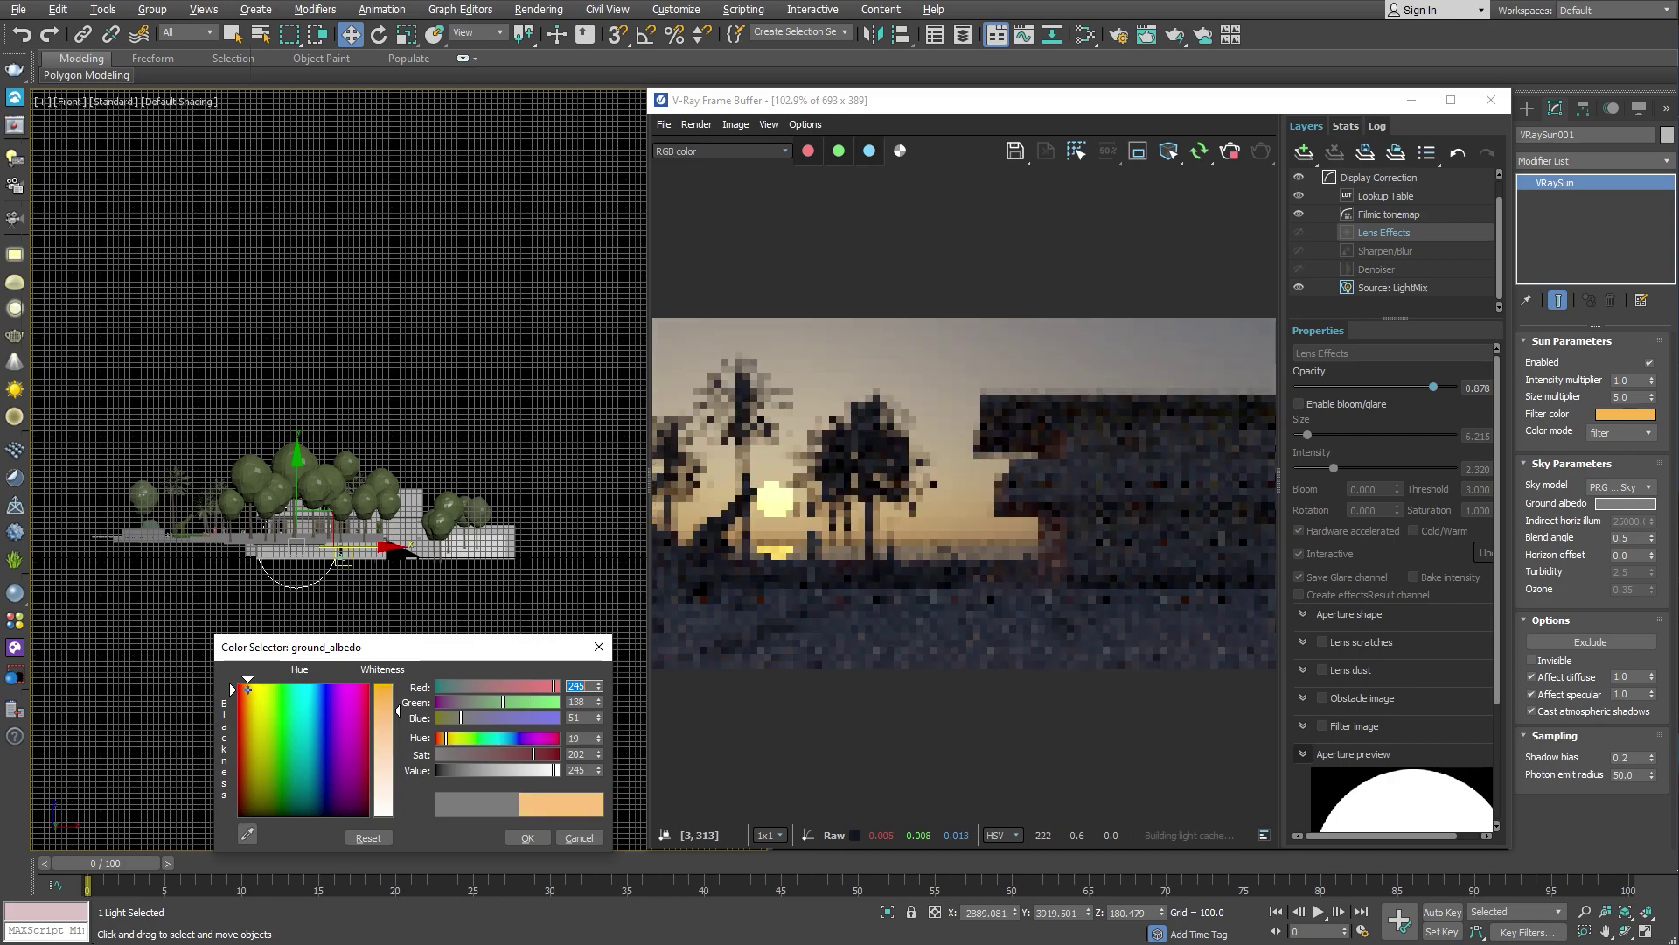
pyautogui.click(529, 833)
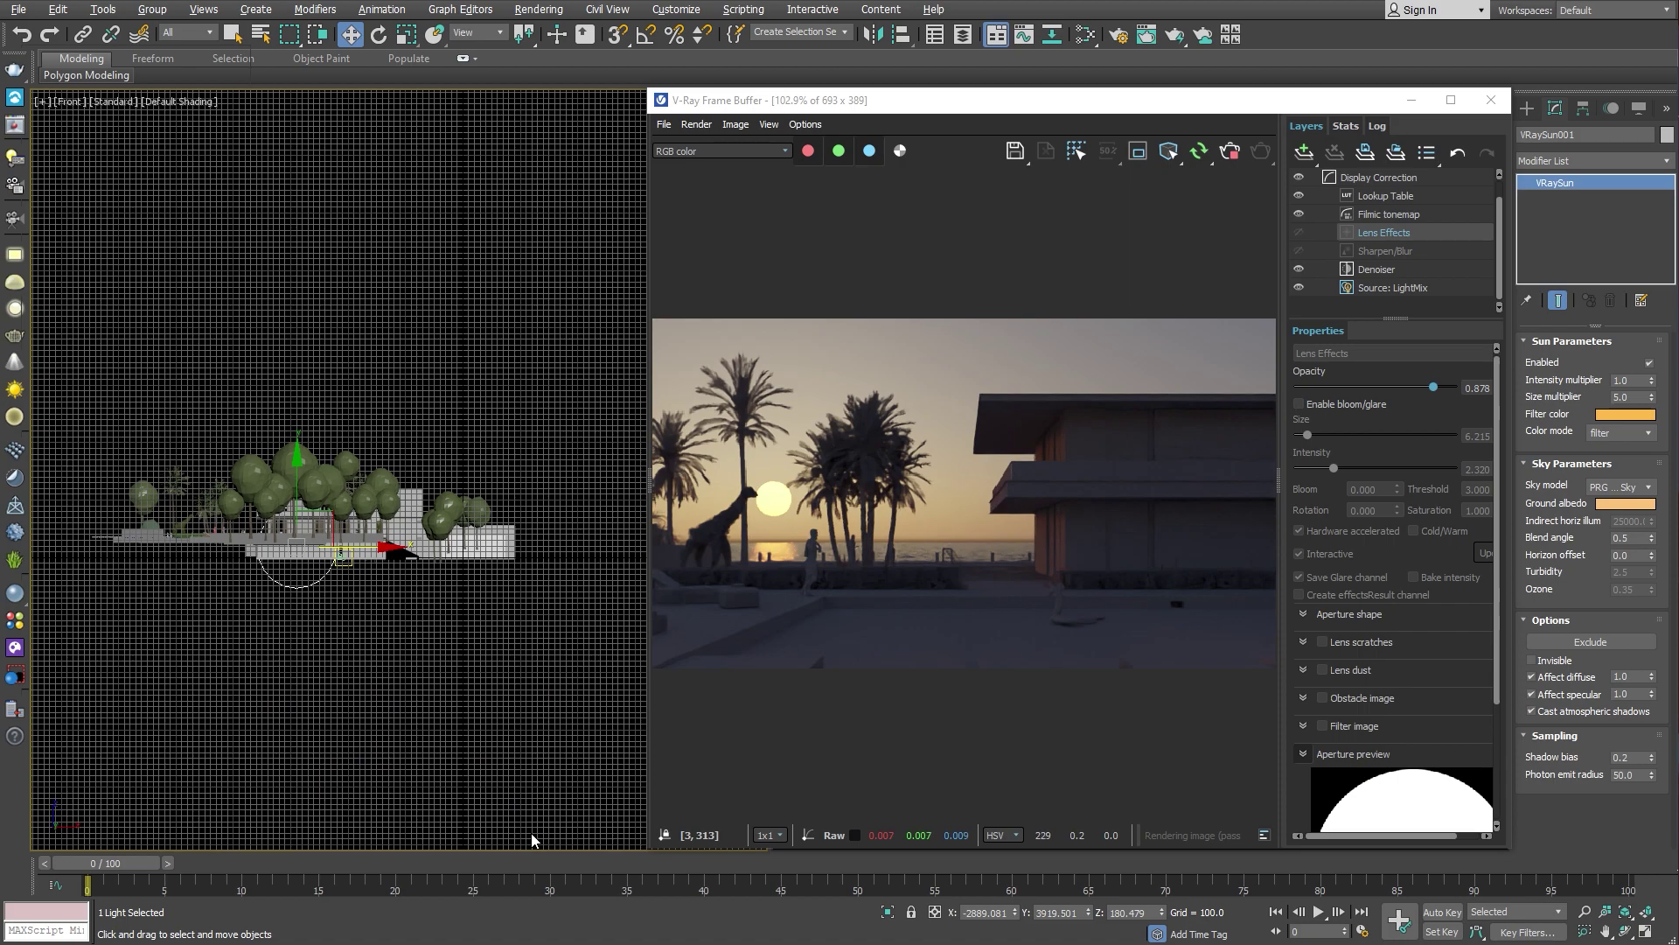
# Step: Set the sky's blend angle to 6 and its horizon offset to 0.5
pyautogui.doubleClick(1623, 537)
pyautogui.write('6')
pyautogui.press('Return')
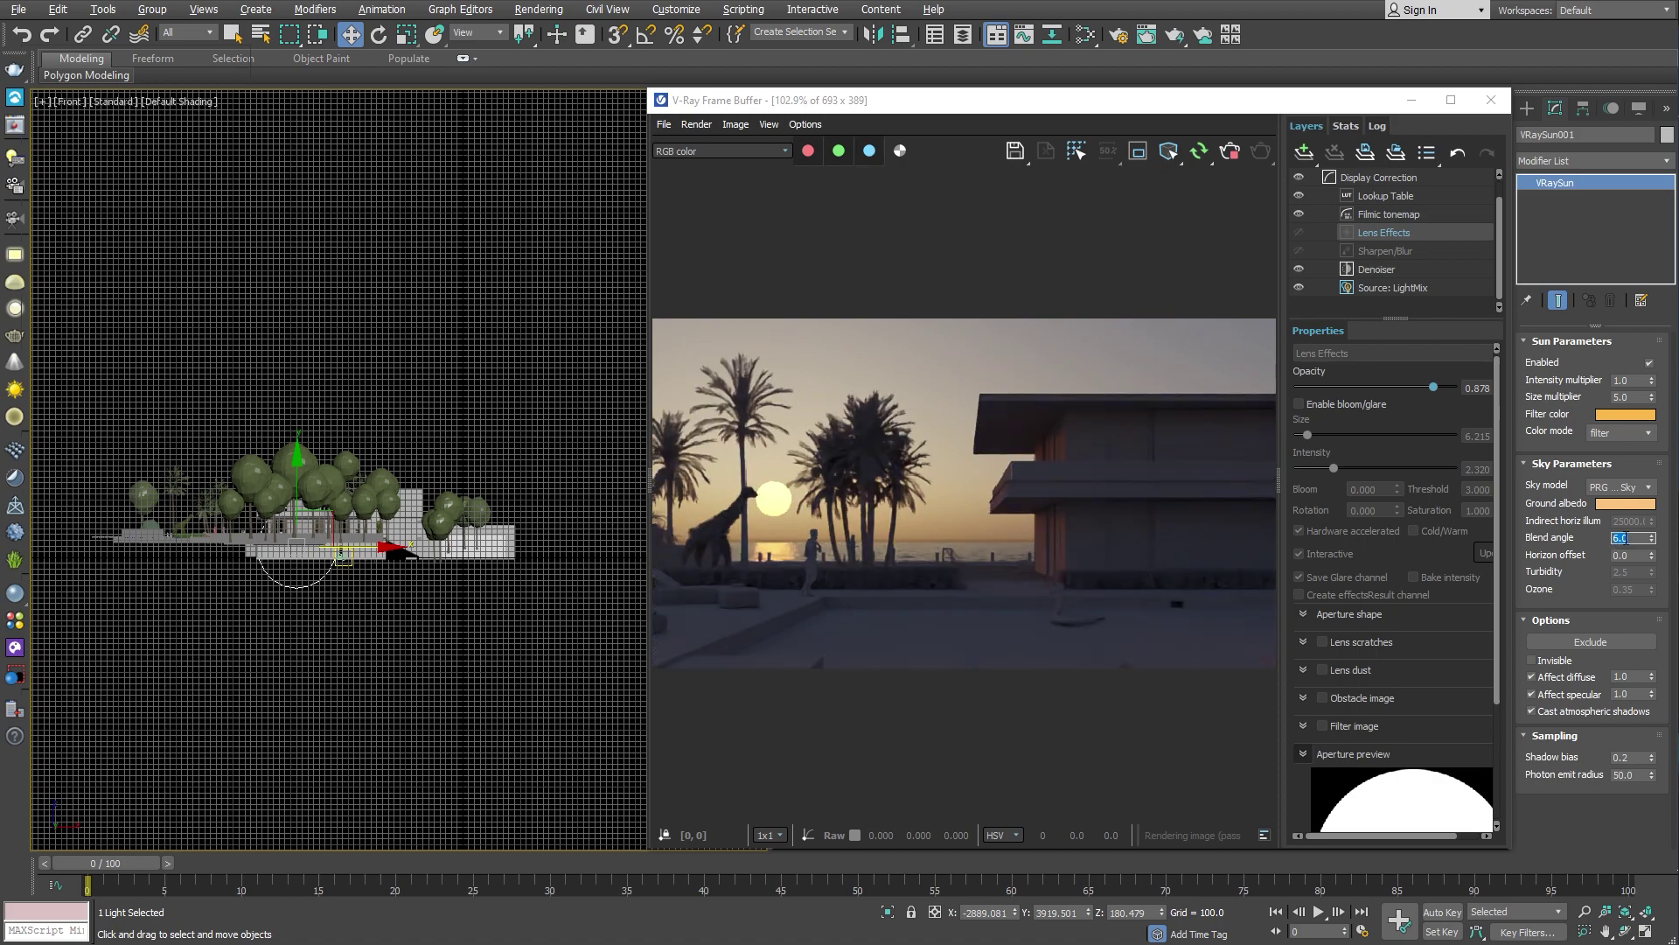
pyautogui.press('Tab')
pyautogui.write('0.5')
pyautogui.press('Return')
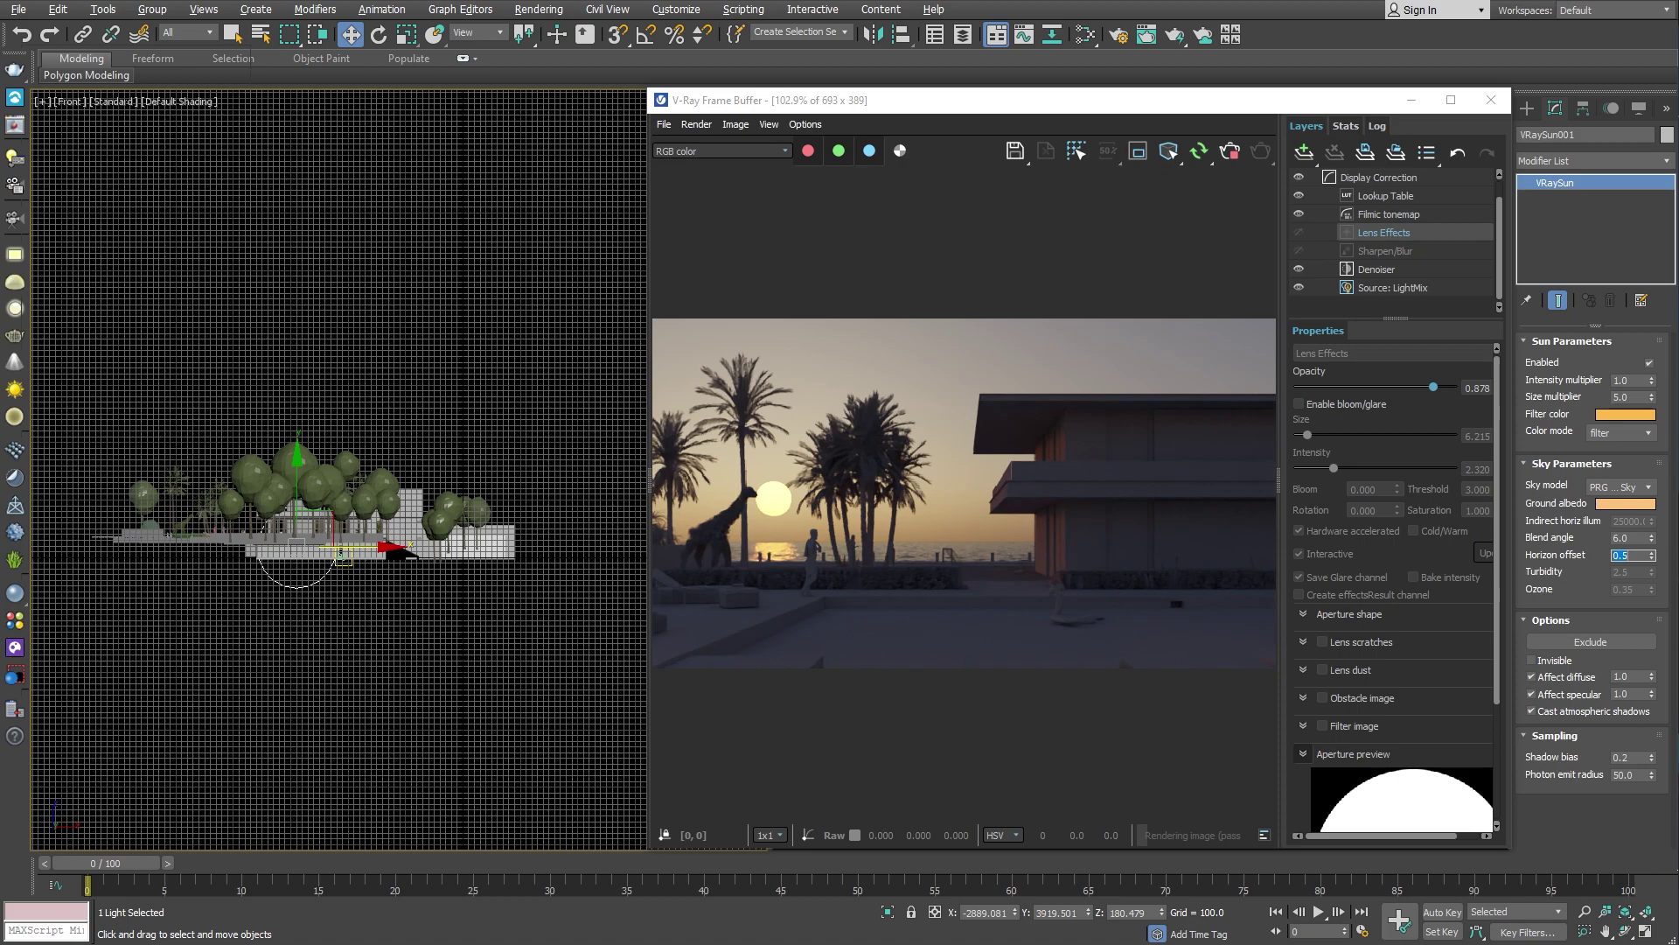
# Step: Reduce the Environment light to about 0.385 in the LightMix layer and tint it warm orange with a lower color temperature
pyautogui.click(1380, 290)
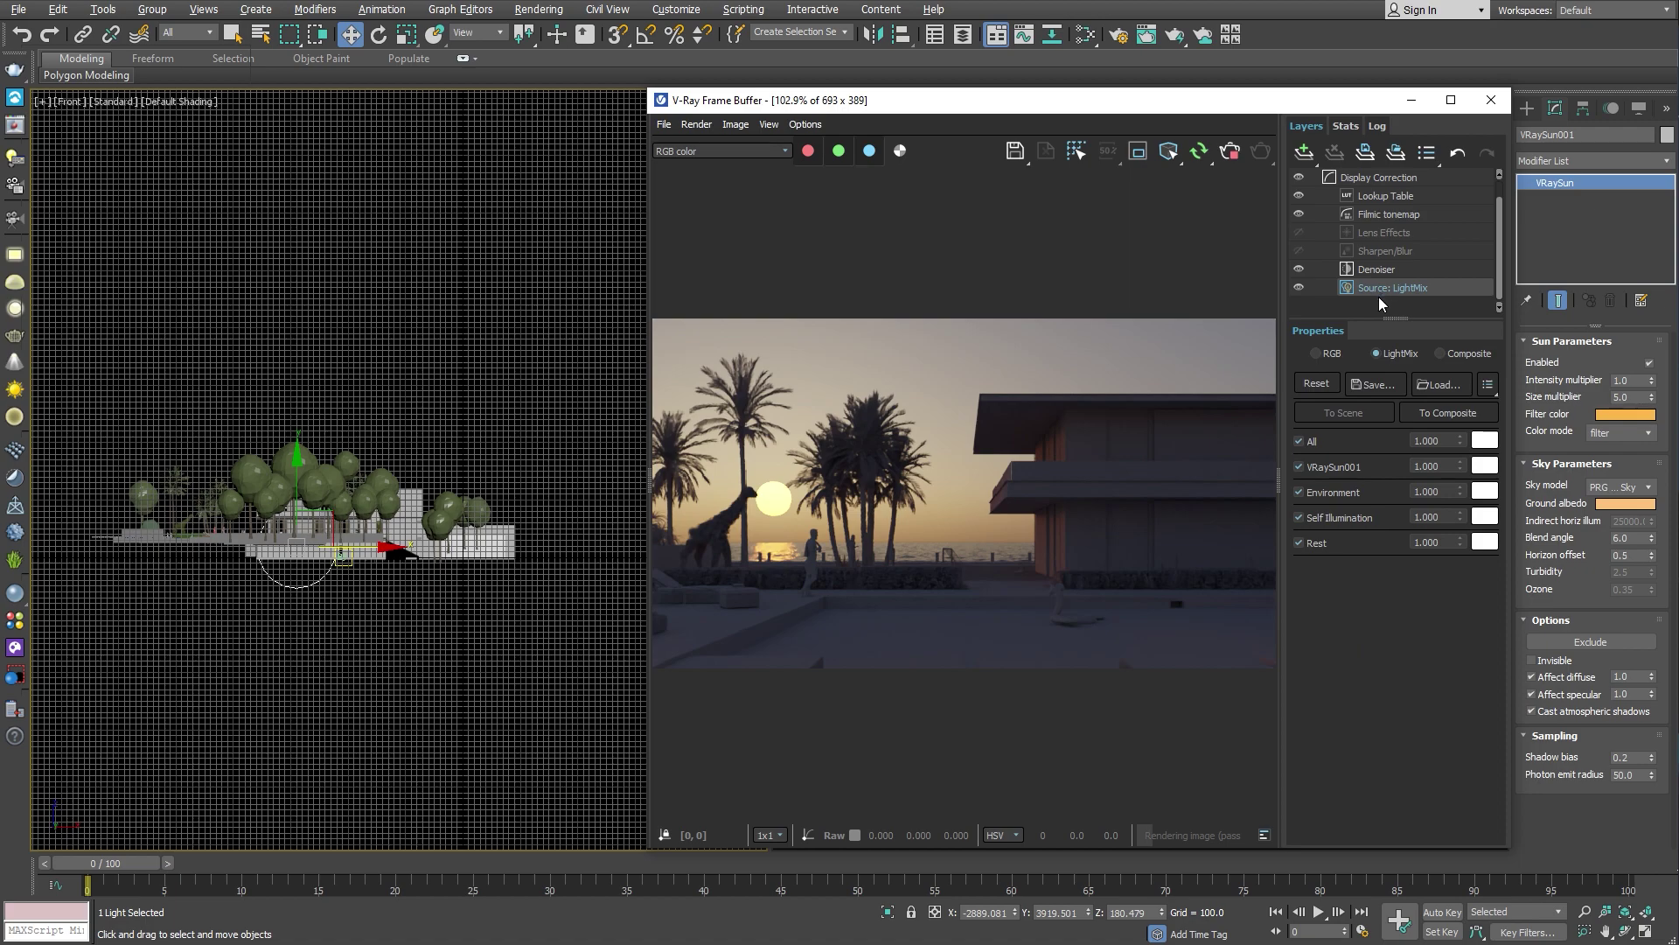
pyautogui.click(1460, 491)
pyautogui.moveTo(1460, 497); pyautogui.dragTo(1467, 606)
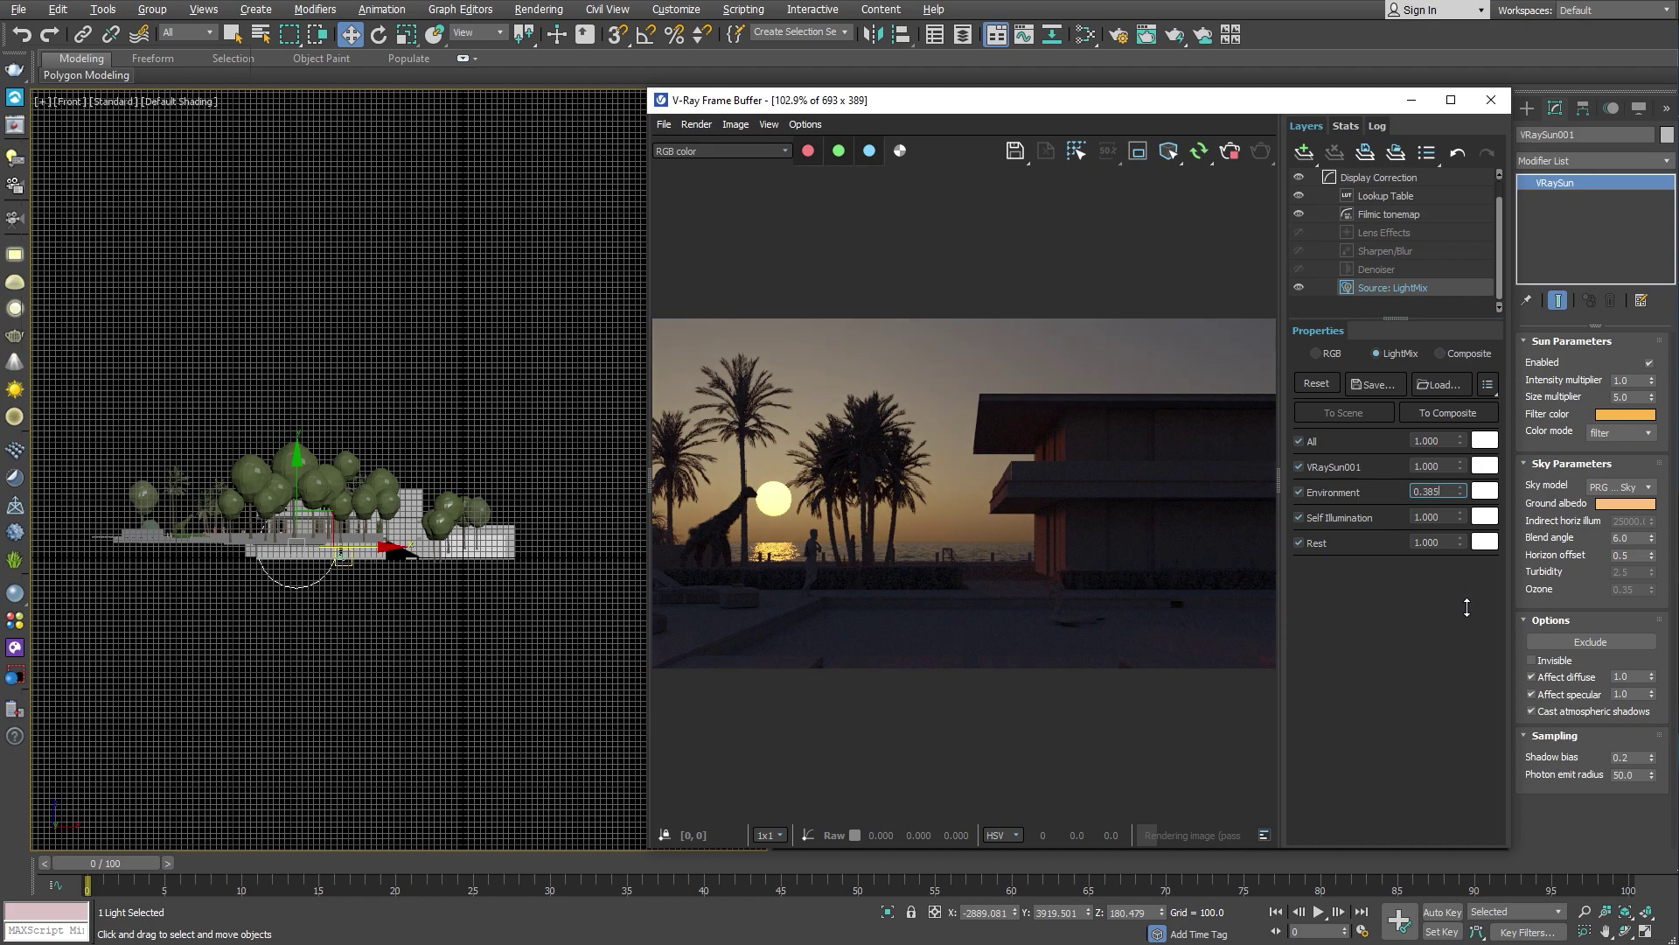
pyautogui.click(1490, 498)
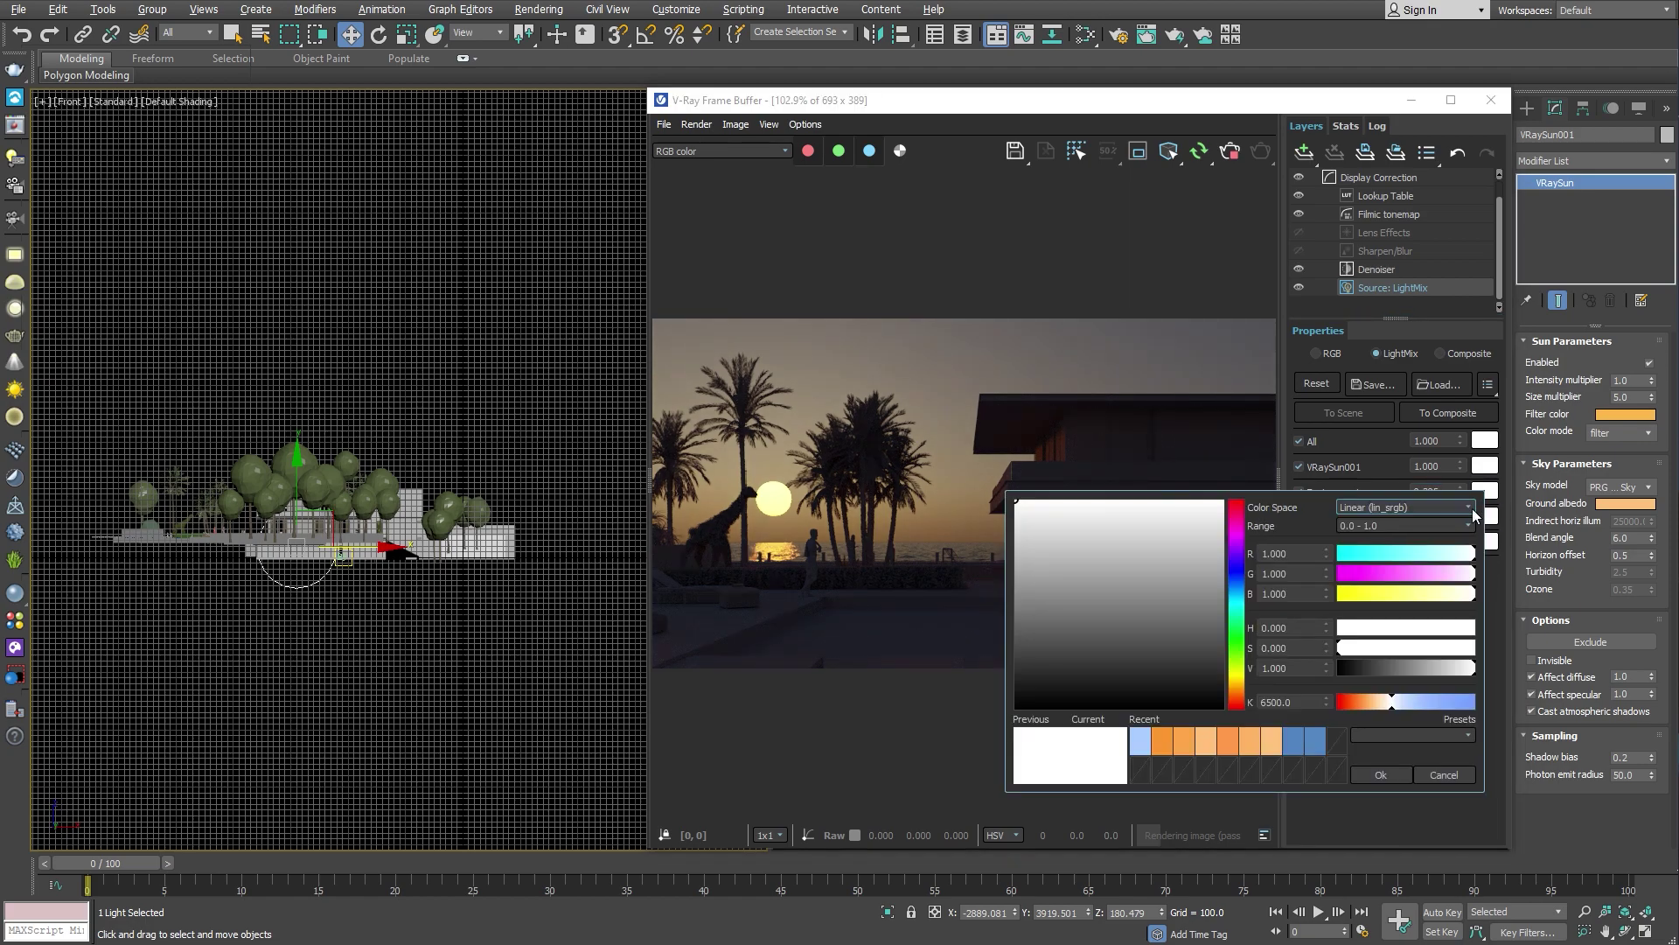
pyautogui.moveTo(1391, 706); pyautogui.dragTo(1372, 706)
pyautogui.click(1382, 773)
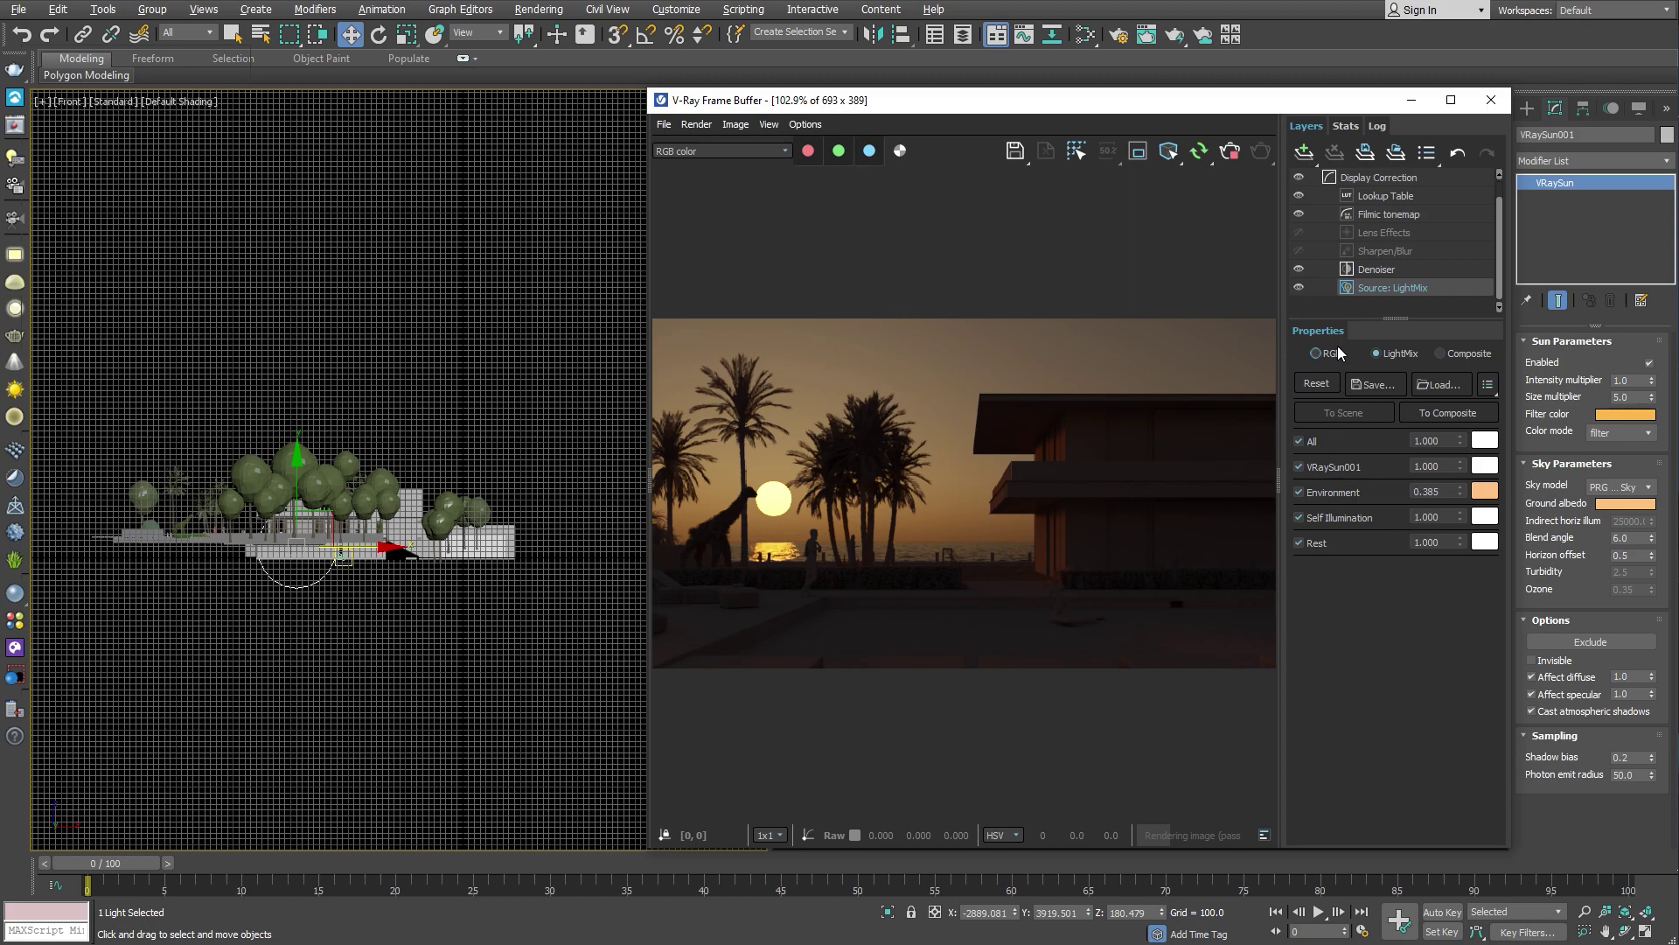
# Step: Enable bloom/glare in the Lens Effects layer and raise its size to about 28
pyautogui.click(1384, 232)
pyautogui.click(1300, 404)
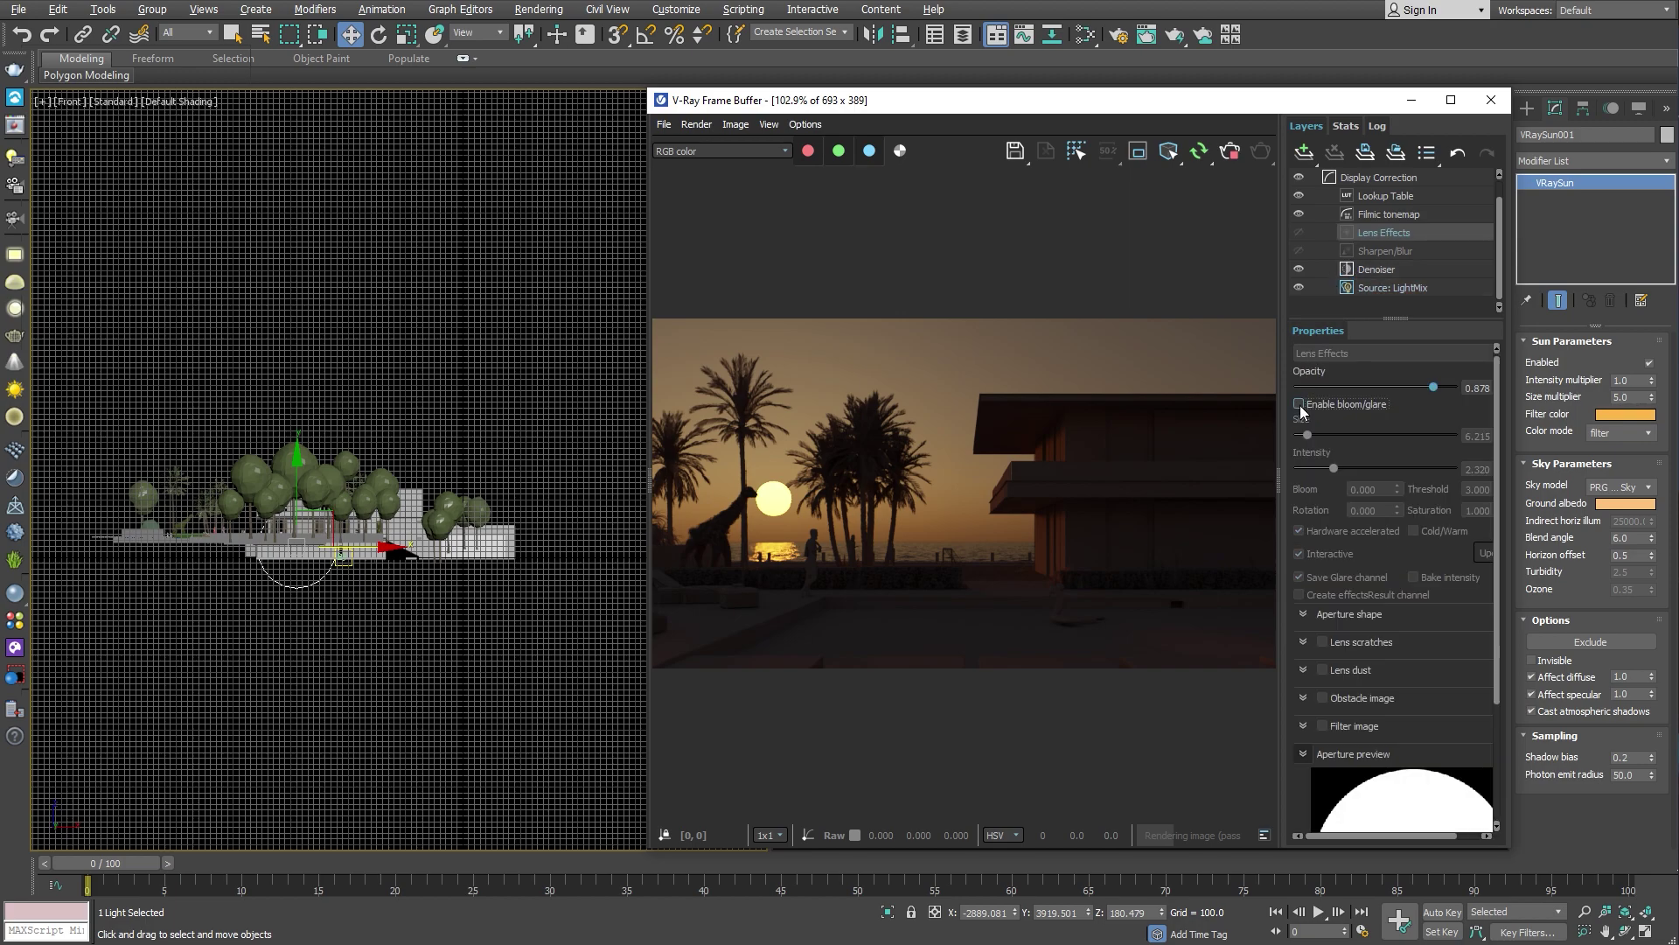
pyautogui.moveTo(1310, 440); pyautogui.dragTo(1344, 438)
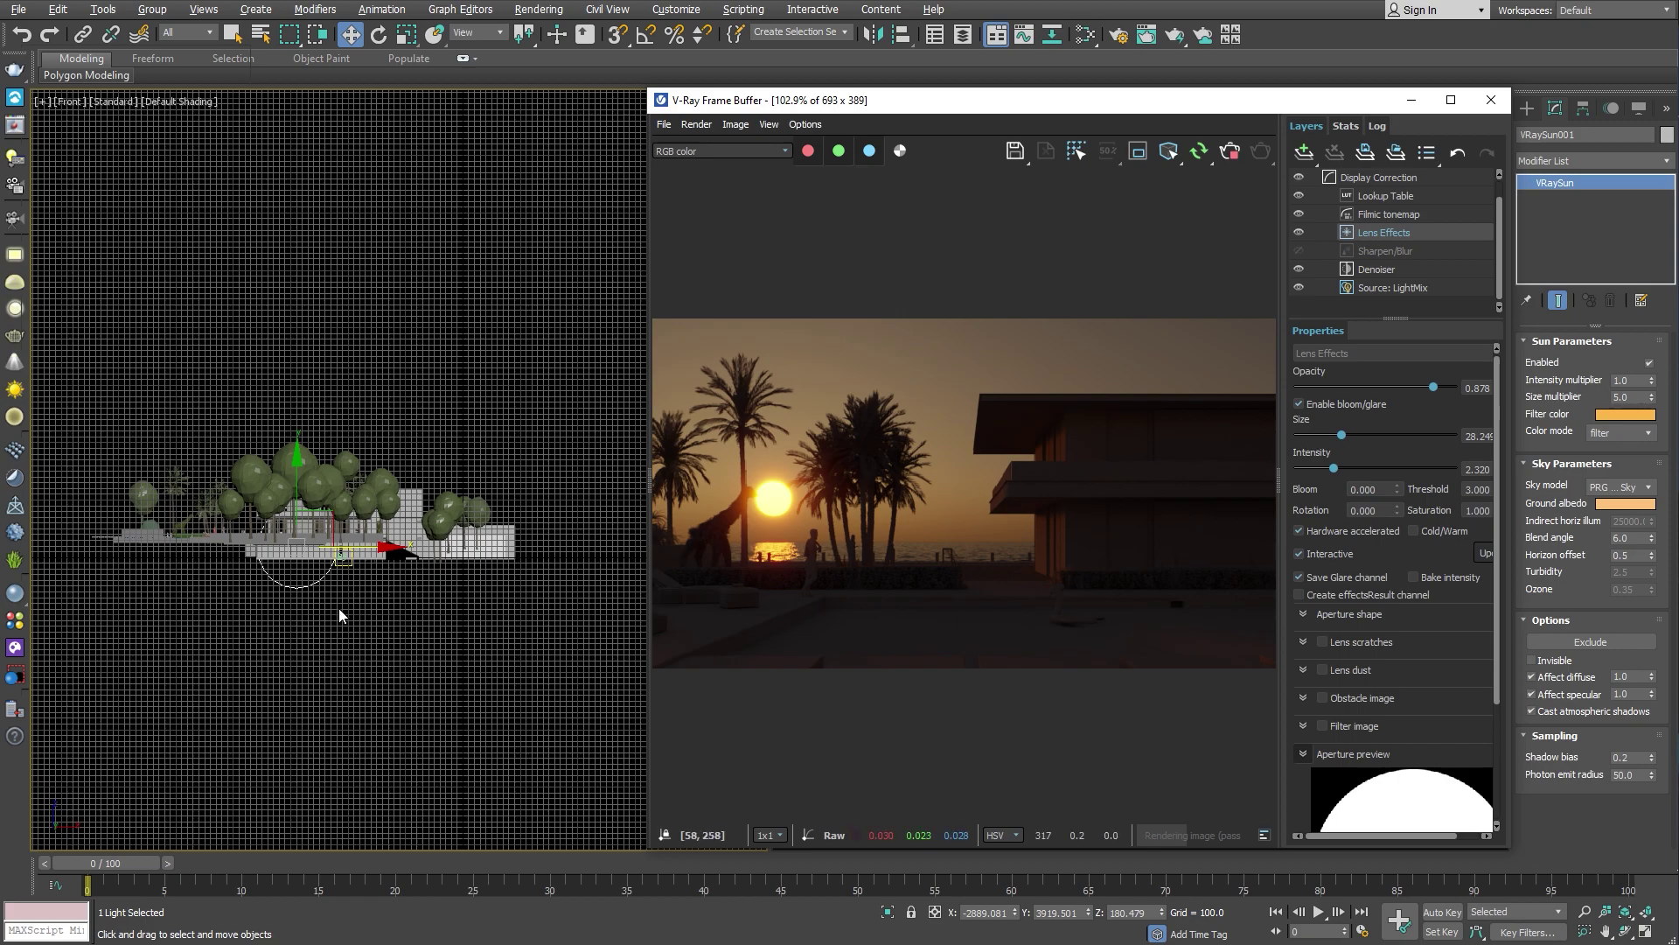
# Step: Open the Chaos Cosmos Browser and search it for "hdris", looking through the available skies
pyautogui.click(15, 649)
pyautogui.click(179, 114)
pyautogui.write('hdris')
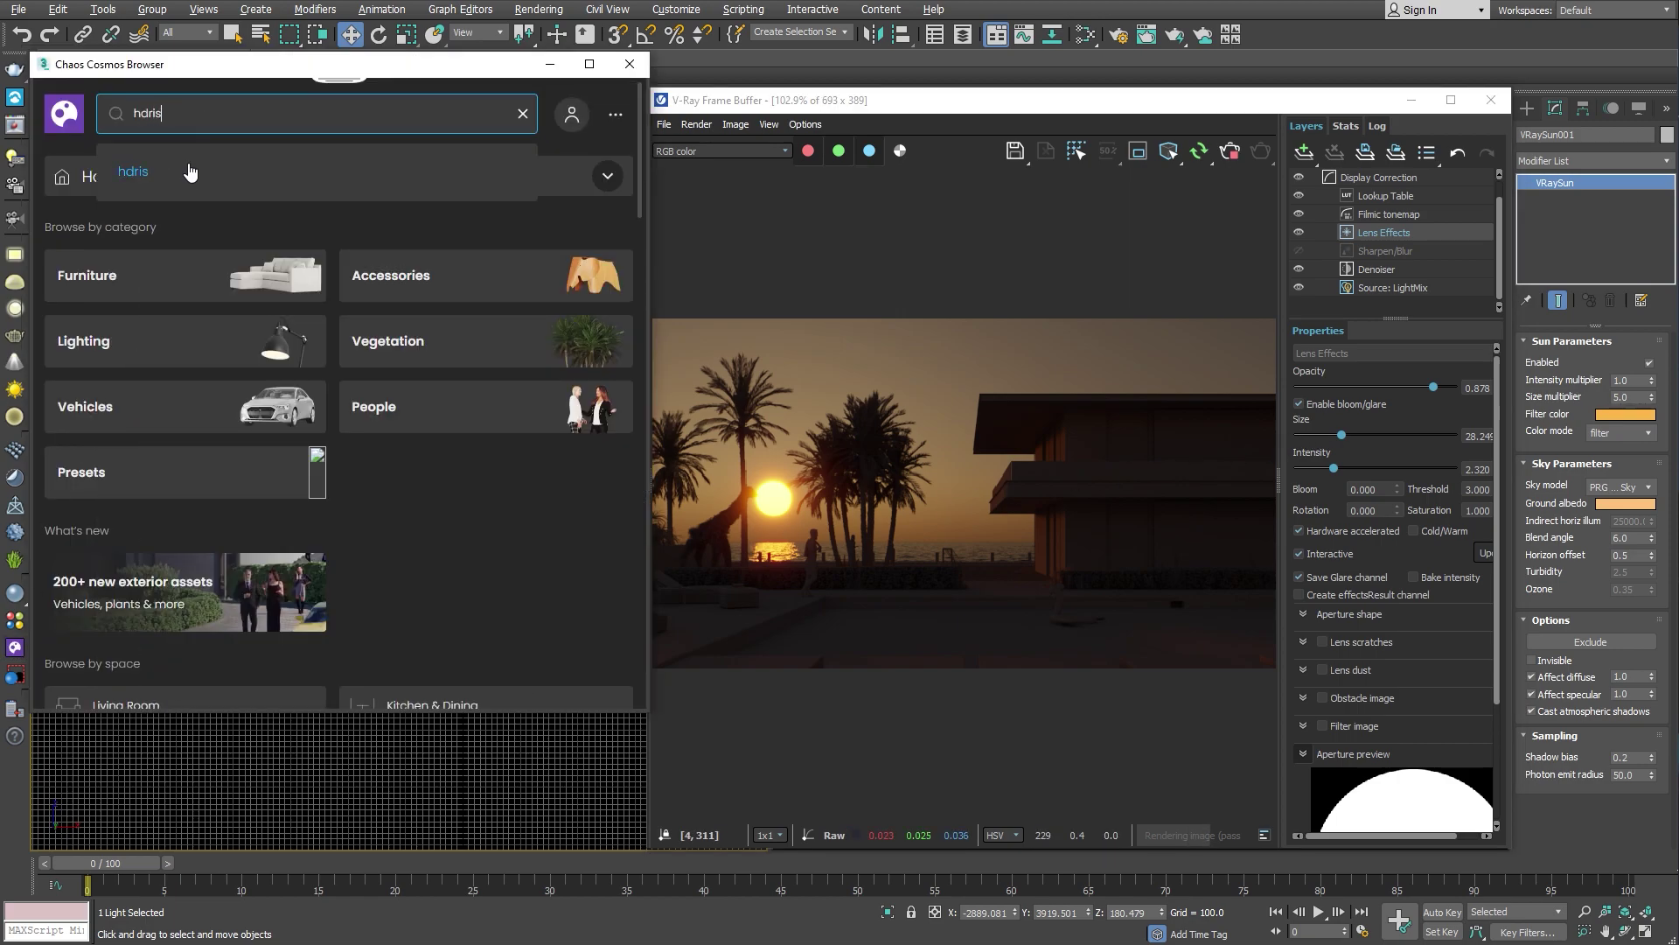
pyautogui.click(133, 171)
pyautogui.scroll(-5, 288, 341)
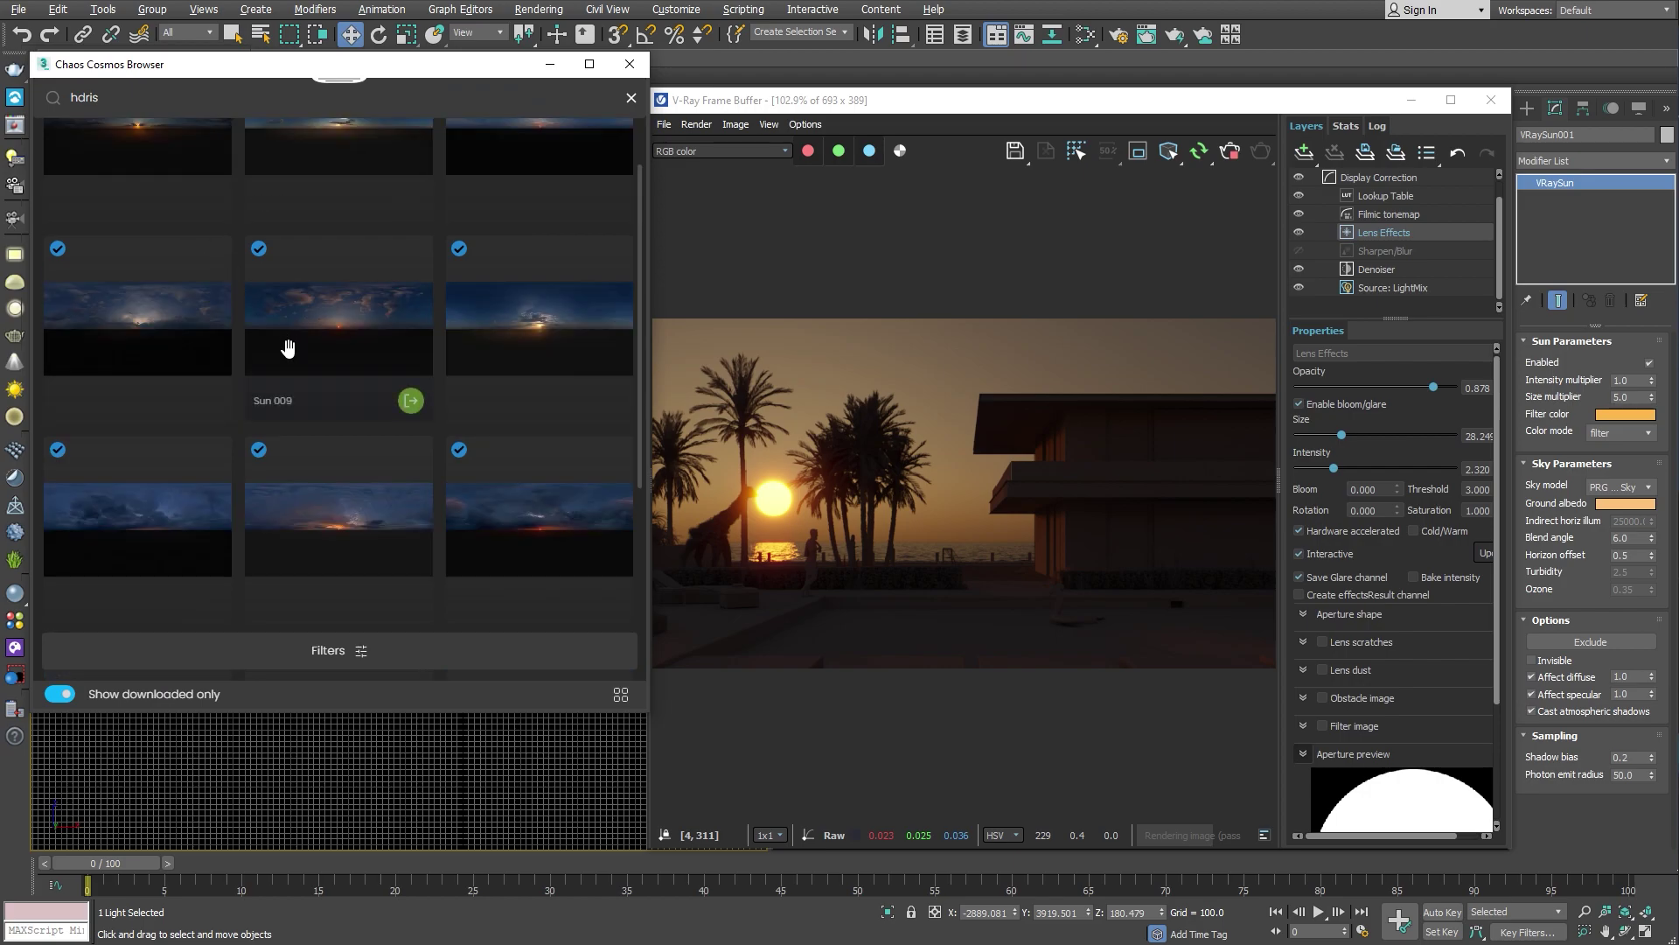
# Step: Place the Day 023 HDRI and the Sunset 024 HDRI from Chaos Cosmos as dome lights below the villa in the front view
pyautogui.moveTo(525, 323); pyautogui.dragTo(255, 741)
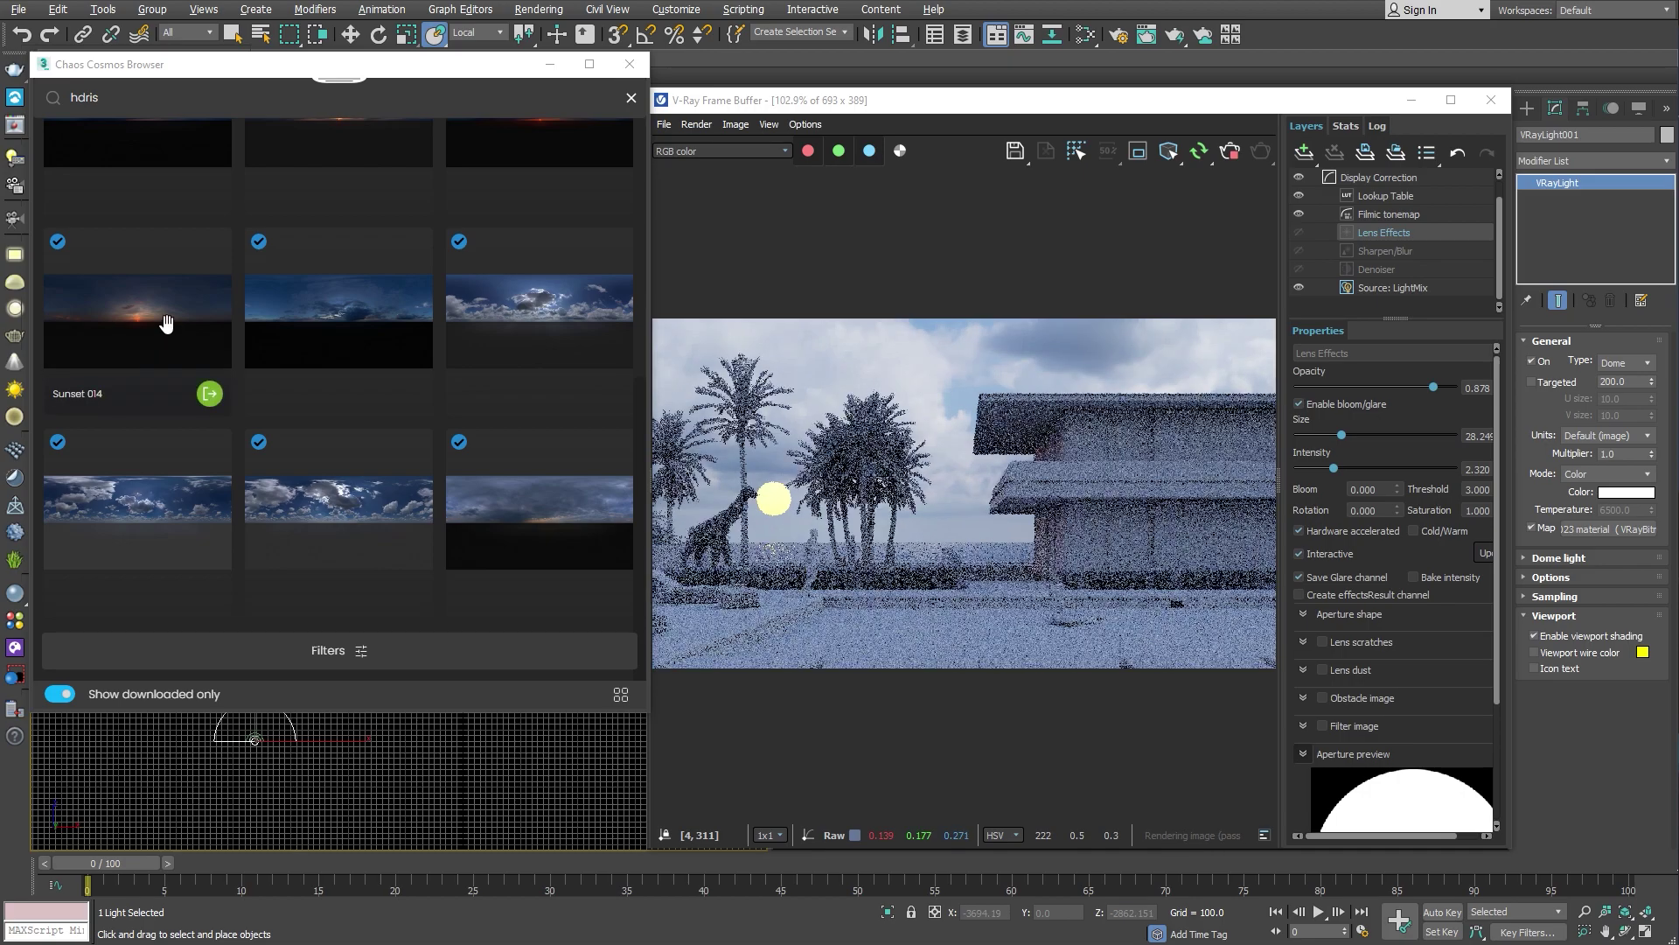
pyautogui.scroll(1, 400, 183)
pyautogui.moveTo(399, 178); pyautogui.dragTo(412, 735)
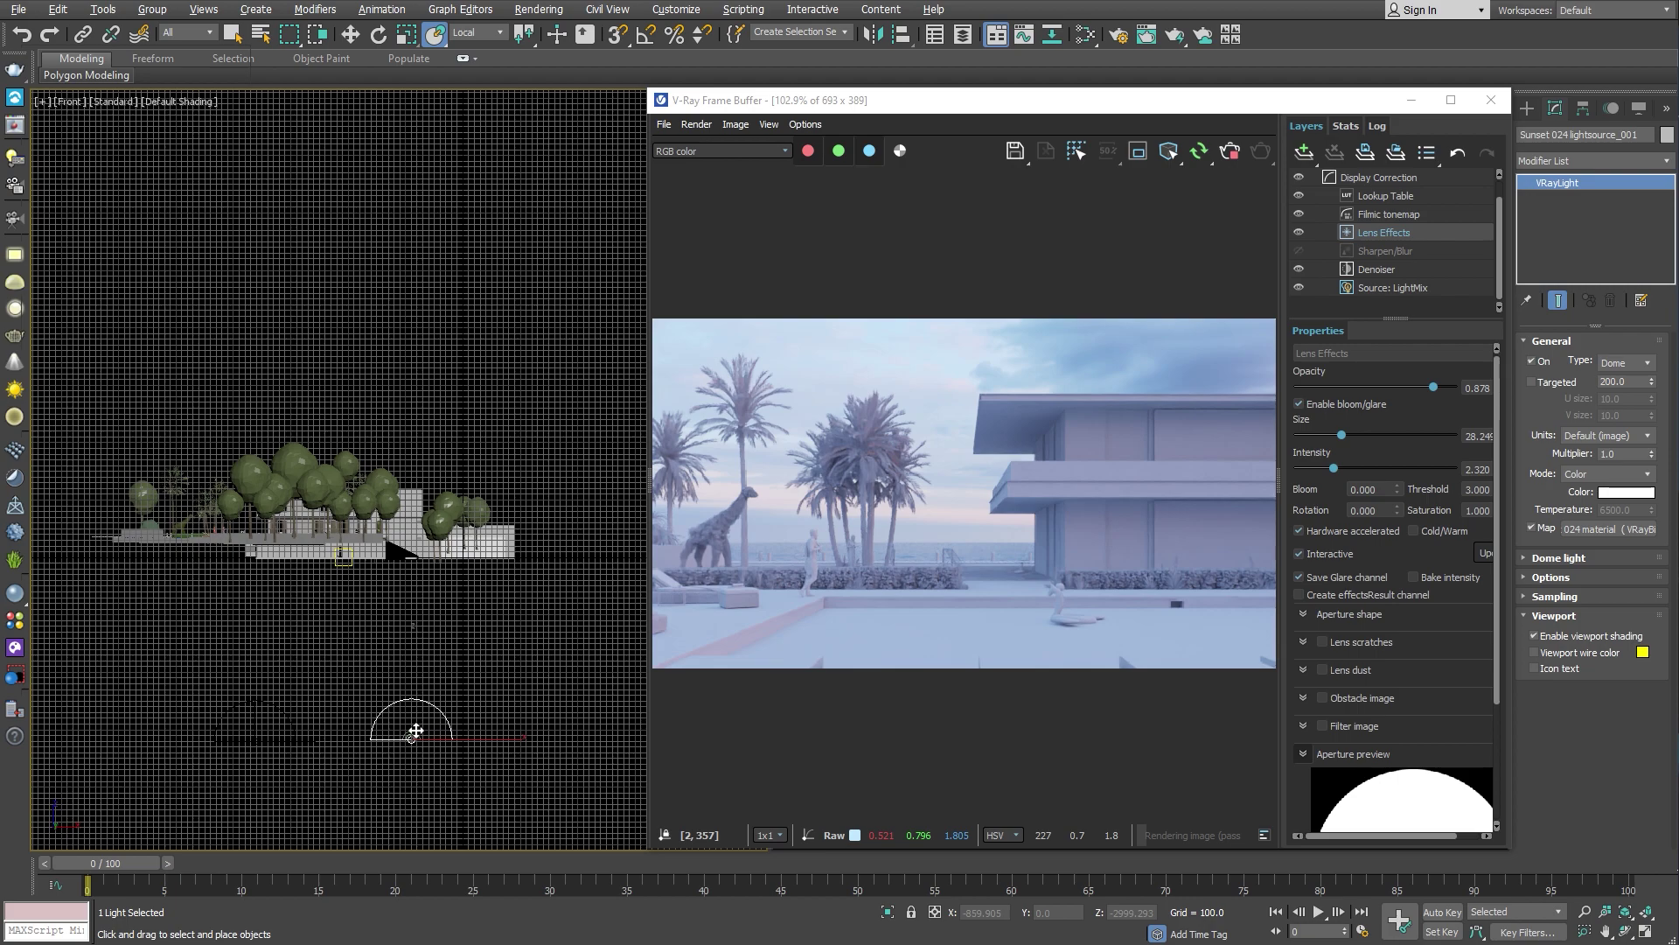
# Step: Lock the Sunset 024 dome light's texture to its icon and rotate the dome about 104.5° around Z
pyautogui.click(1540, 558)
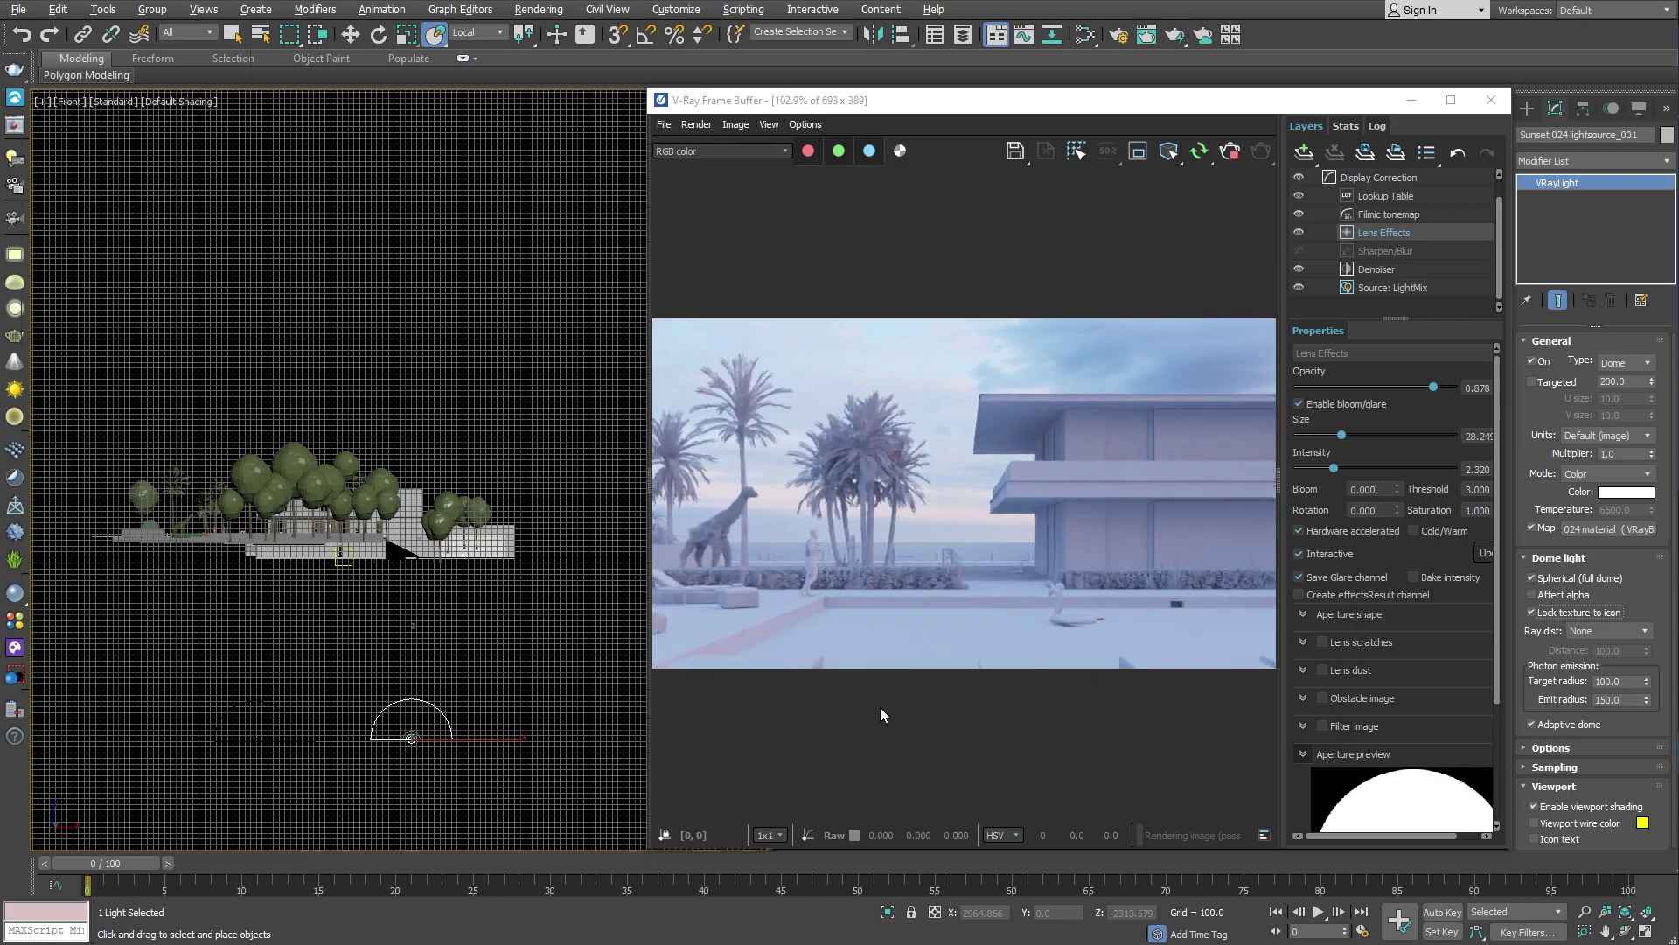
pyautogui.press('e')
pyautogui.moveTo(412, 737); pyautogui.dragTo(463, 750)
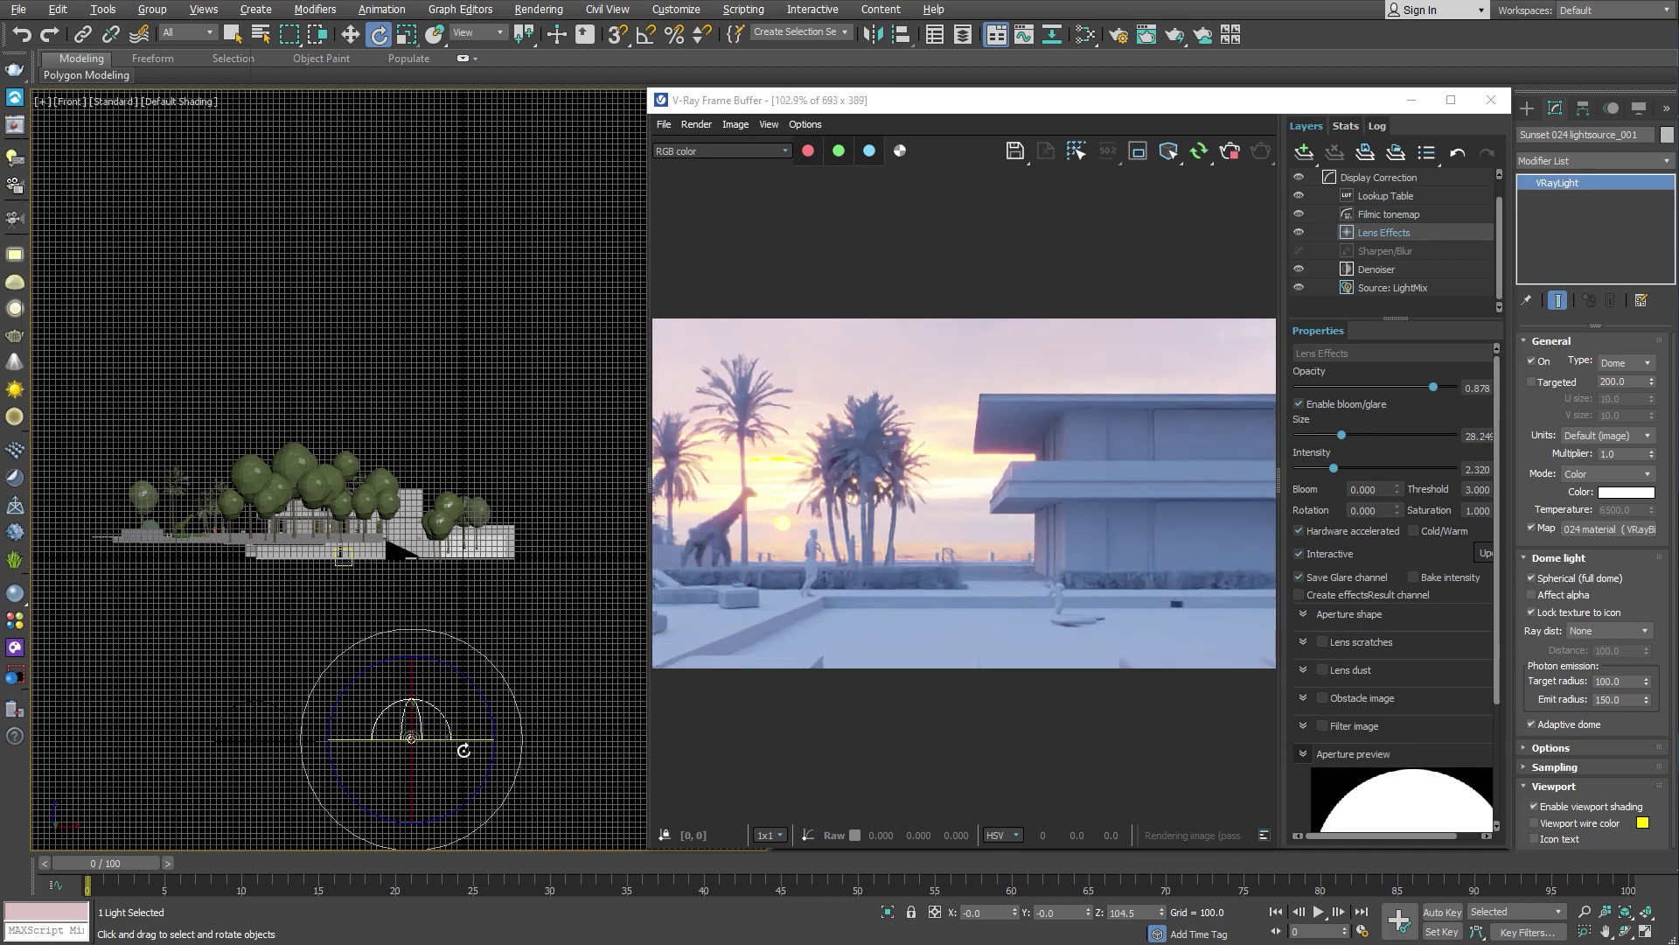
# Step: Turn off the material override in the render setup's global switches
pyautogui.click(1119, 35)
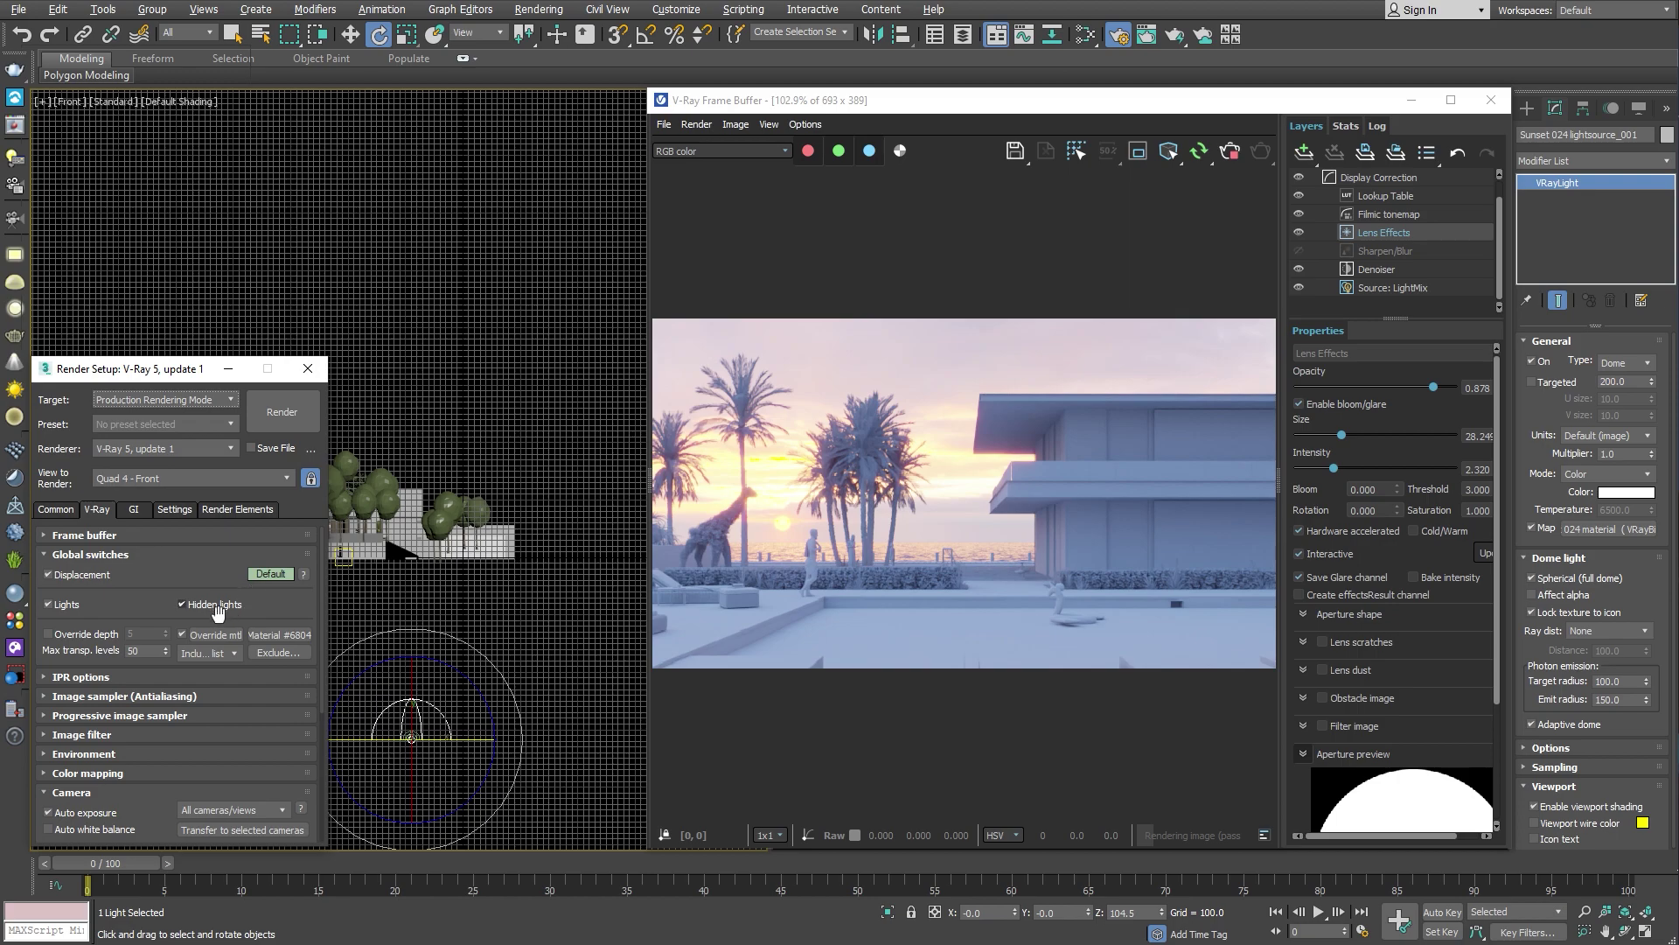
pyautogui.click(182, 634)
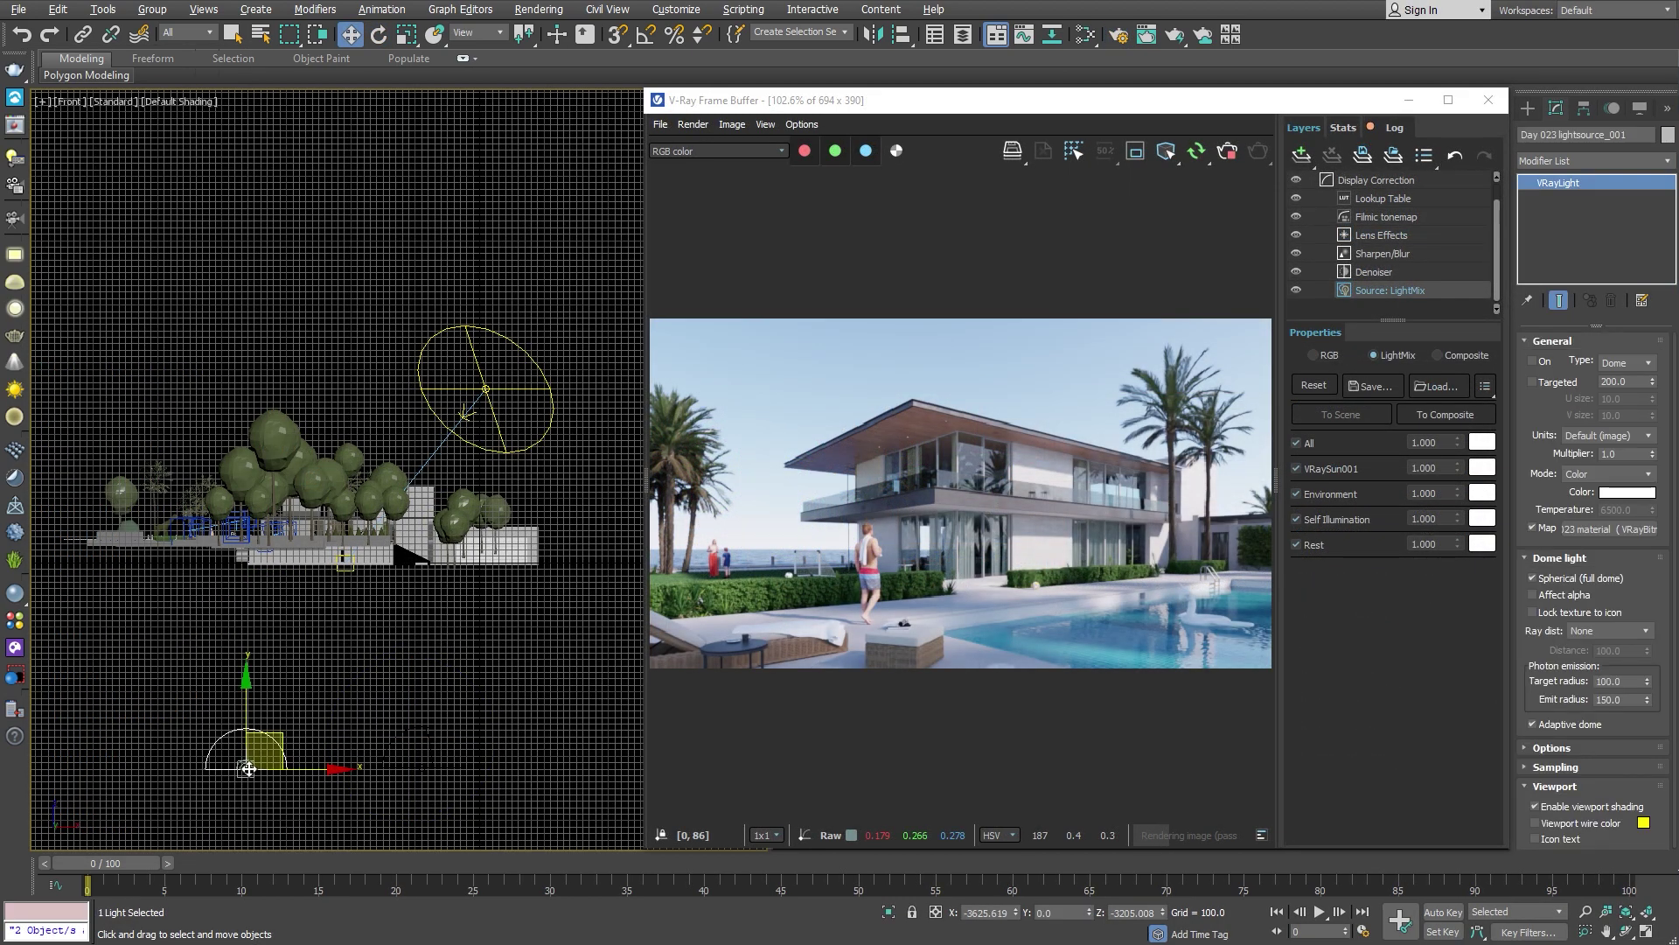
# Step: Replace the VRaySky environment map with an instance of the dome light's Day 023 VRayBitmap
pyautogui.press('8')
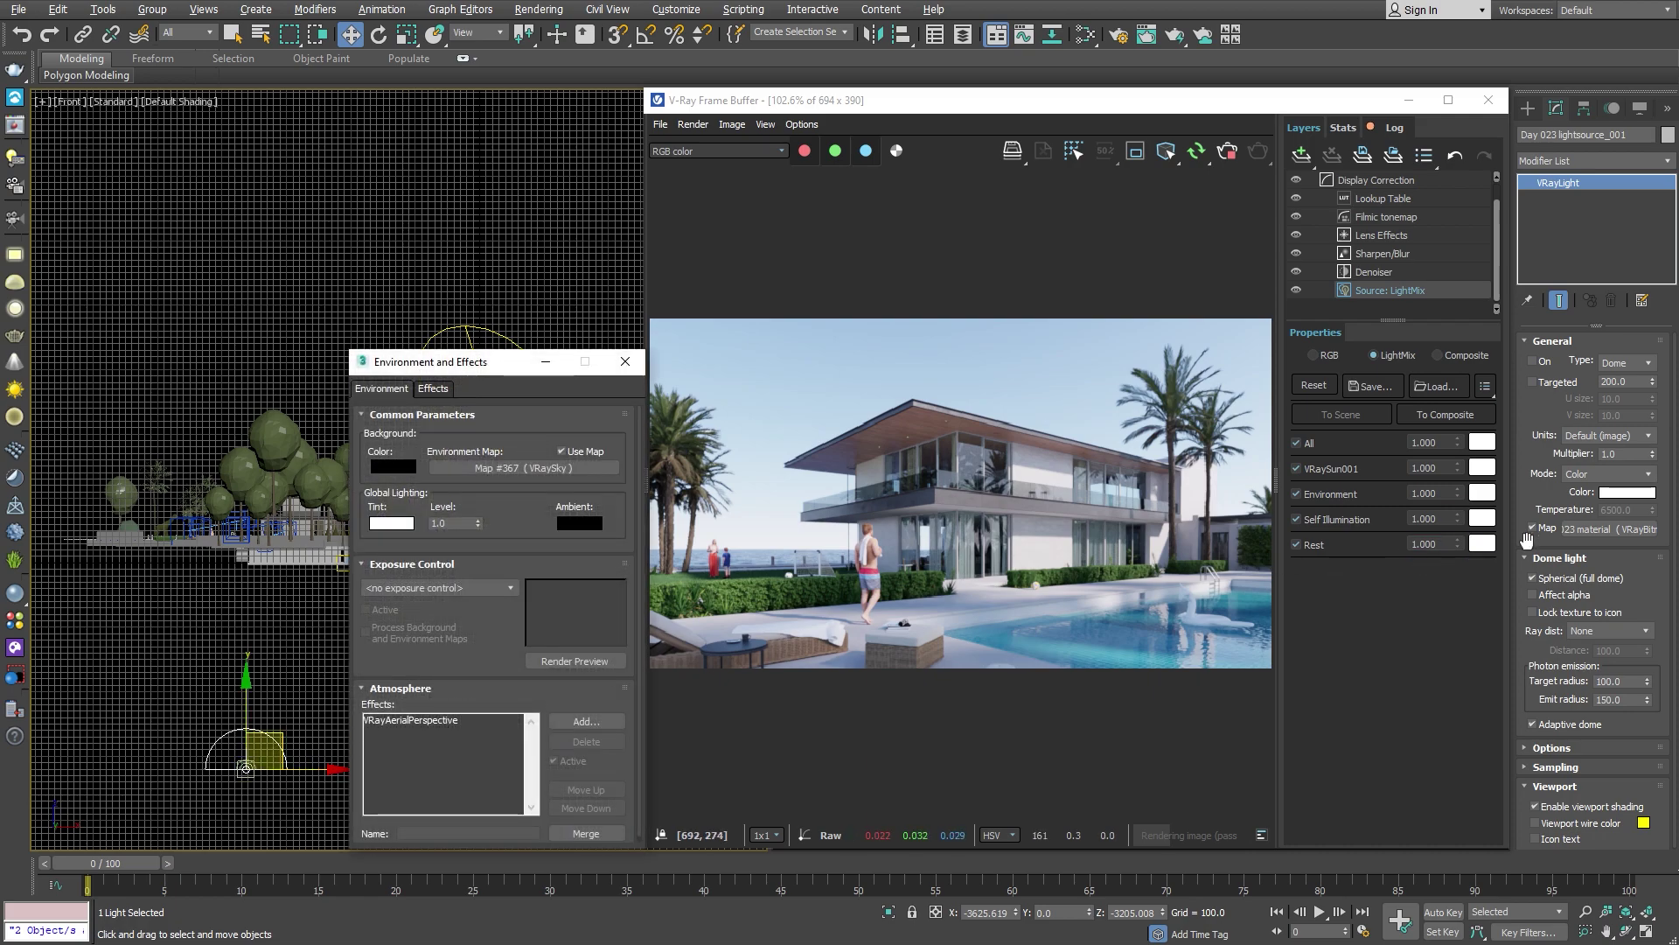
pyautogui.moveTo(1609, 528); pyautogui.dragTo(582, 477)
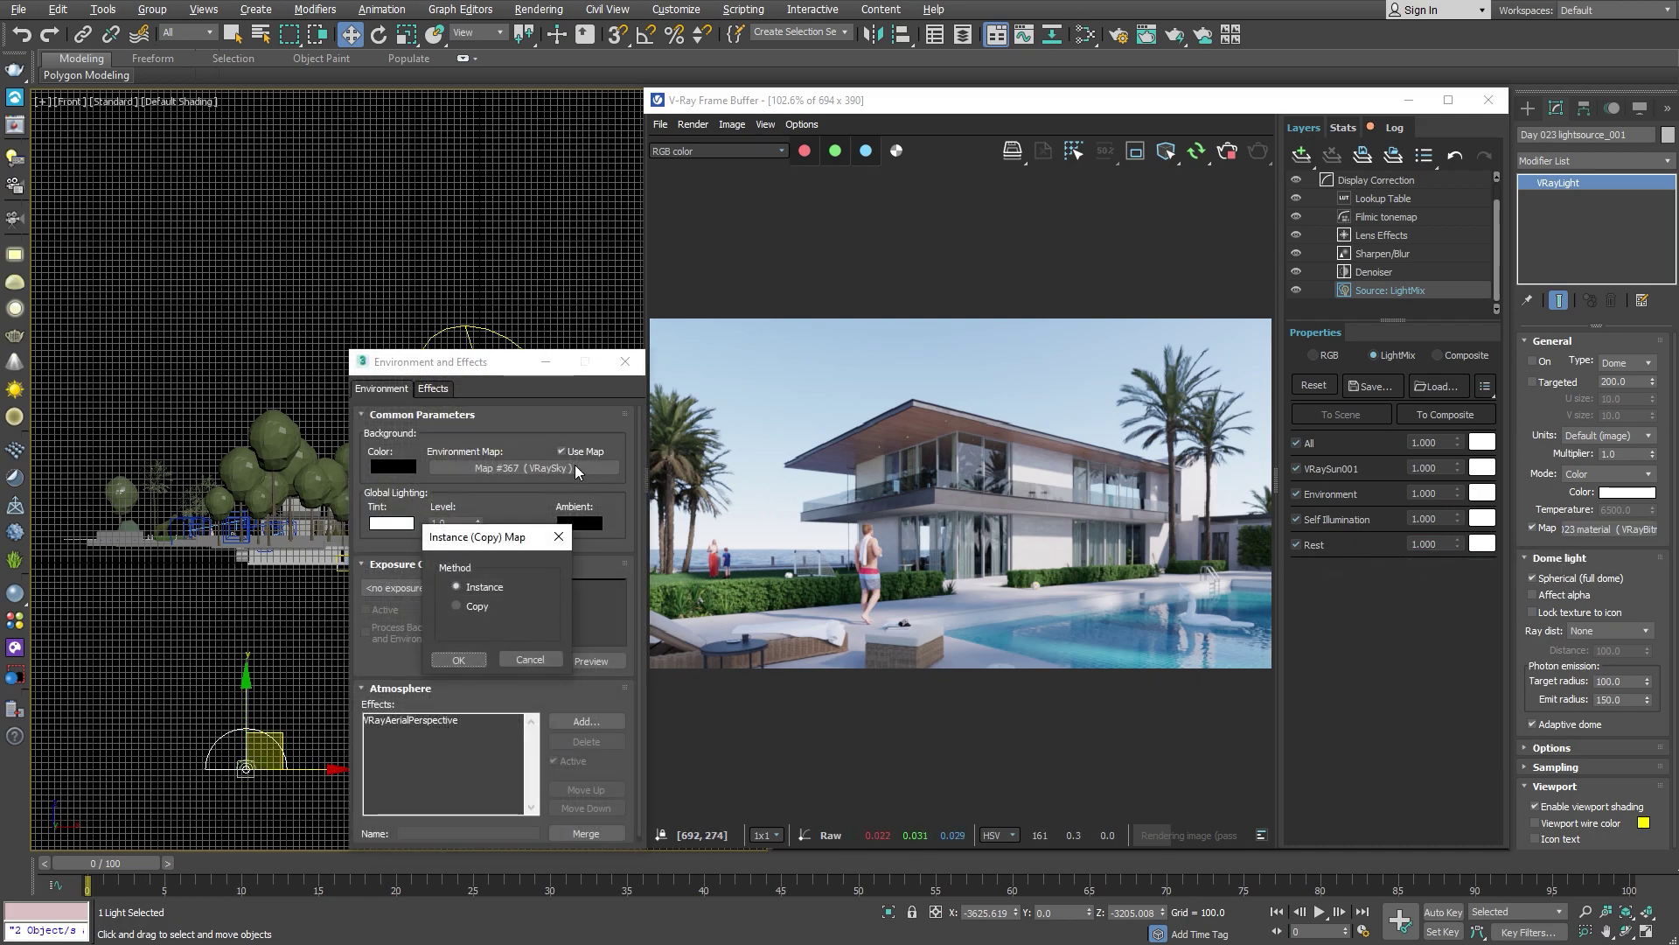
pyautogui.click(476, 665)
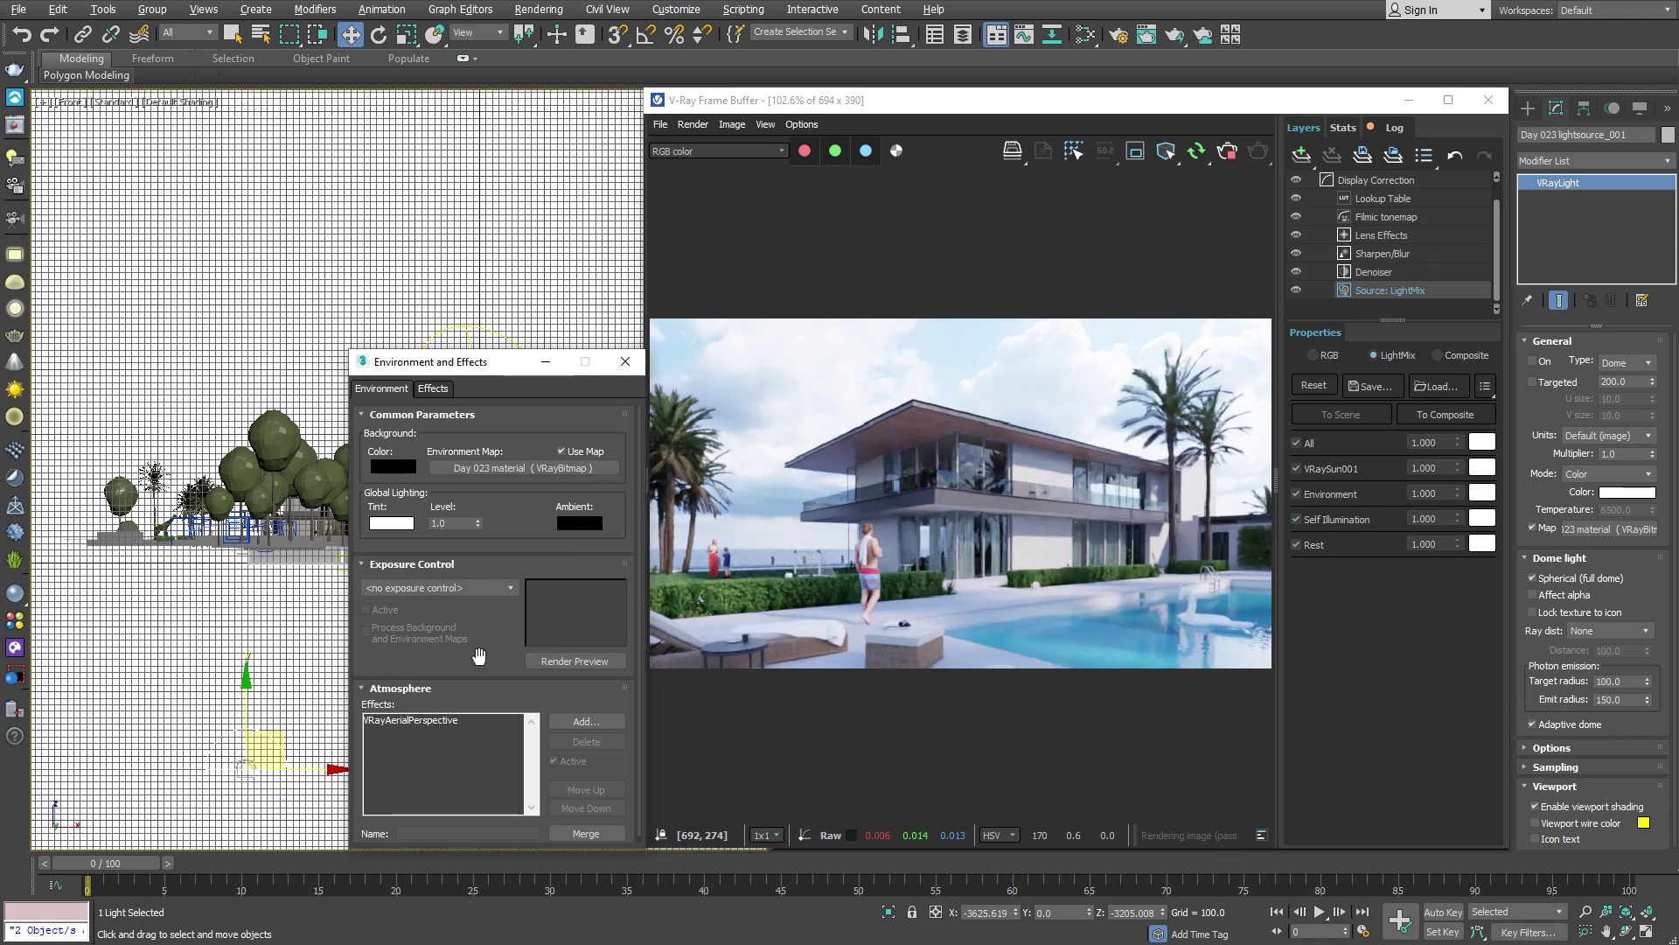
# Step: Set the Environment light to 0.7 in LightMix and tint it bluish with a color temperature of about 8669 K
pyautogui.click(1397, 493)
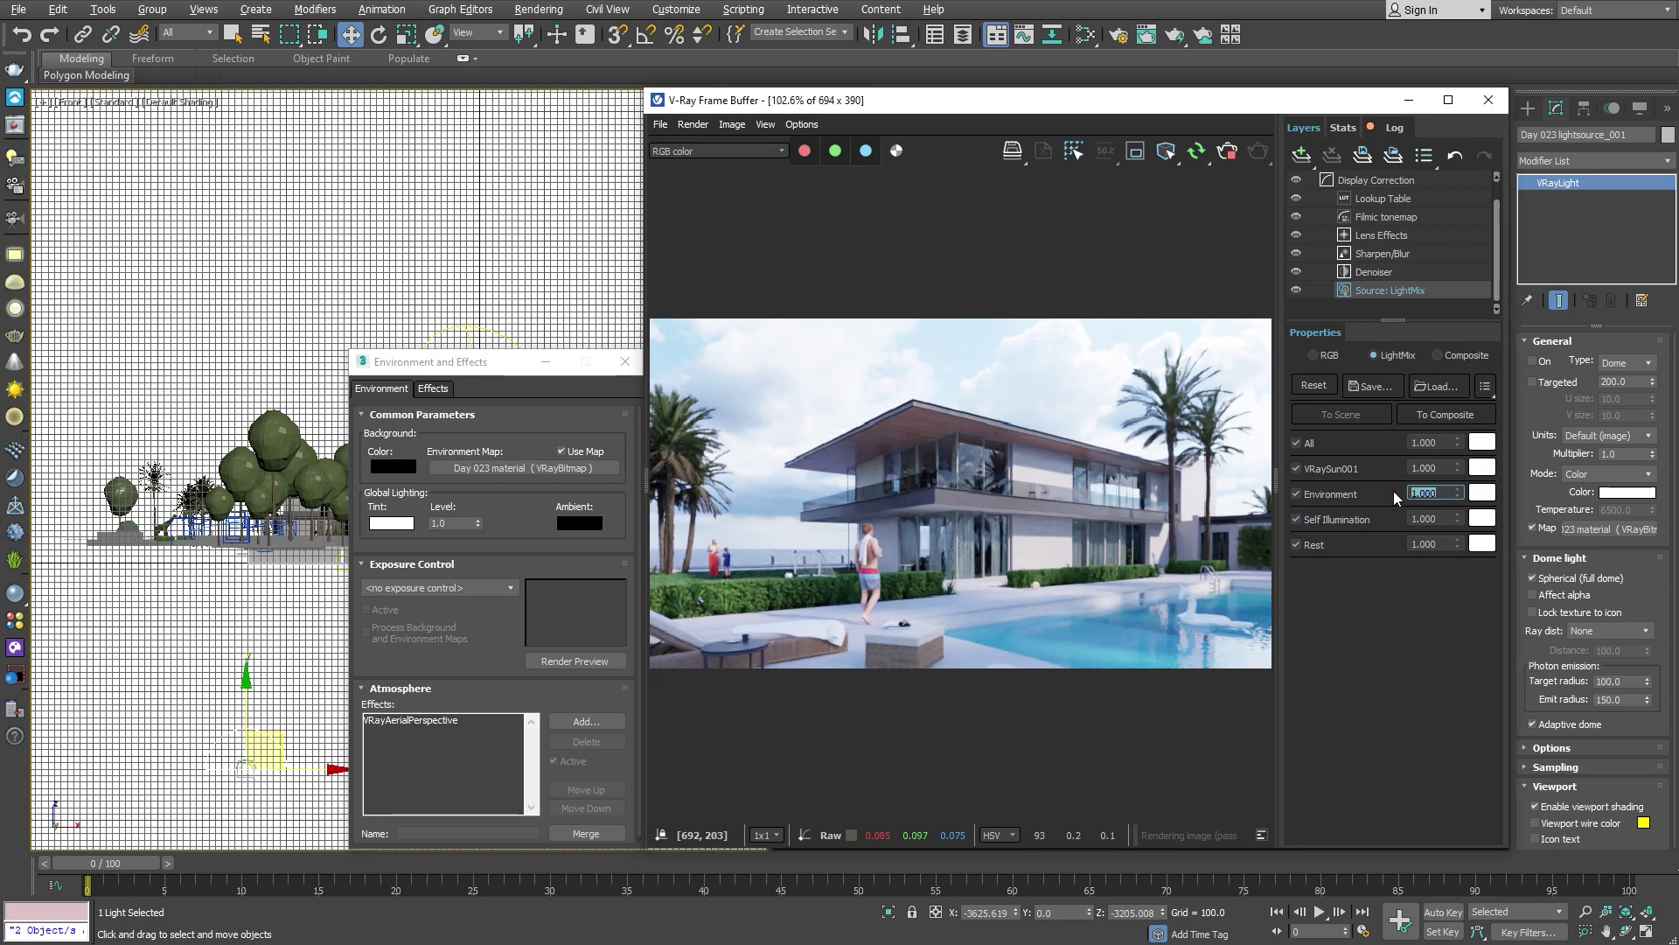
pyautogui.write('0.7')
pyautogui.press('Return')
pyautogui.click(1482, 493)
pyautogui.moveTo(1389, 703); pyautogui.dragTo(1410, 703)
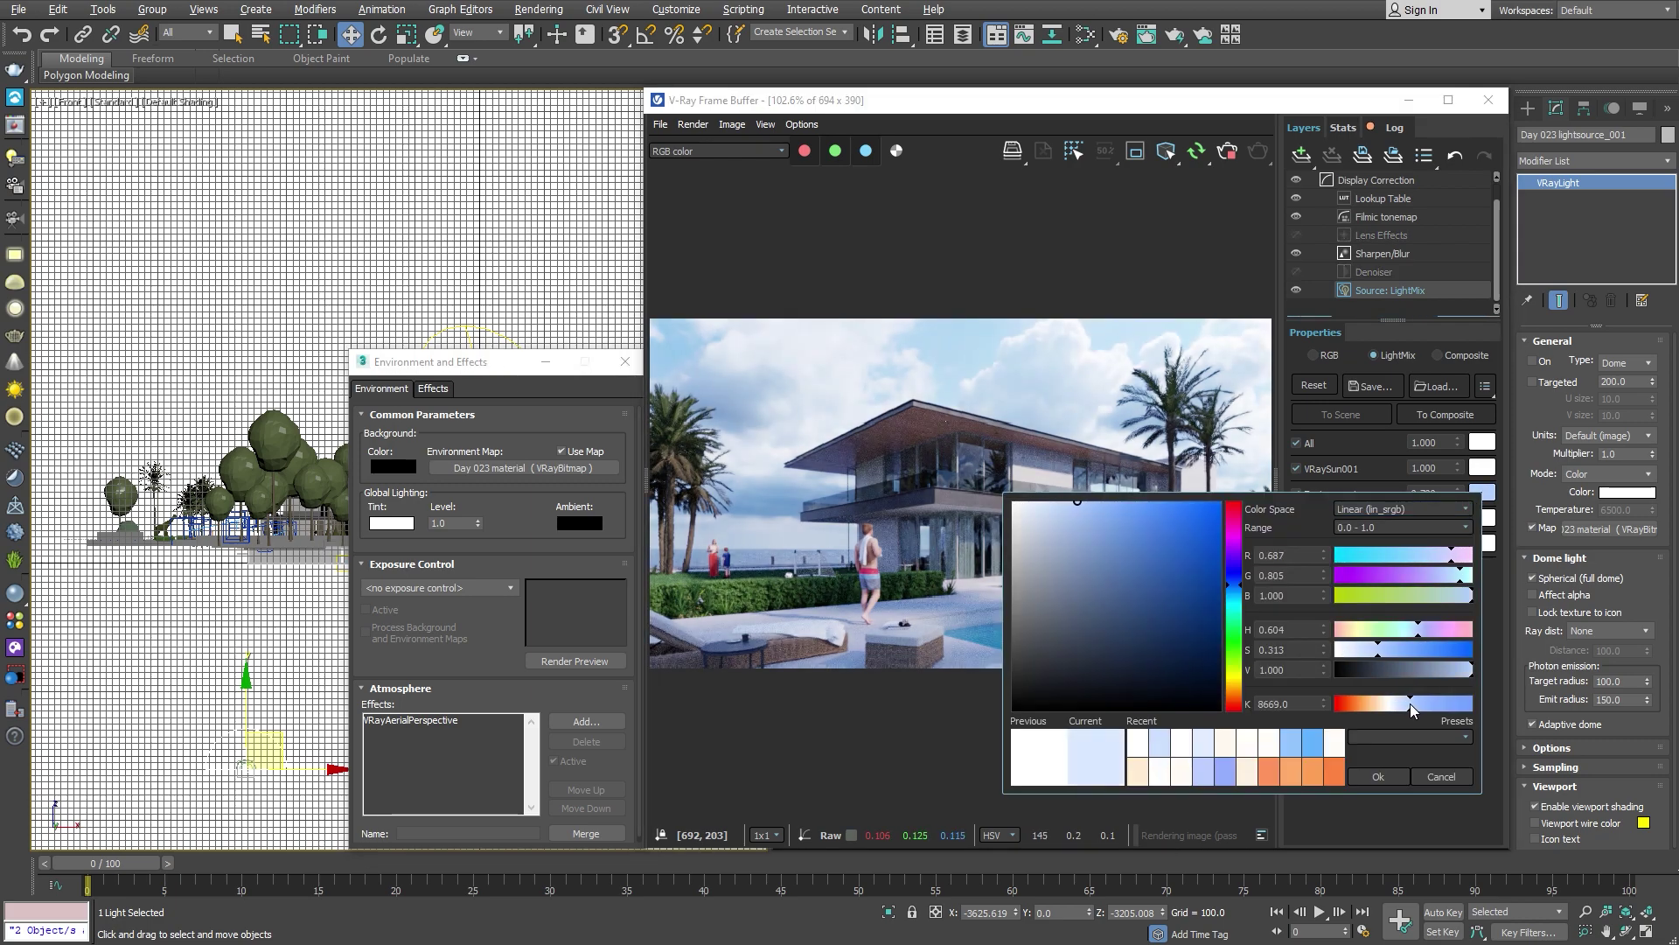
pyautogui.click(1378, 776)
# Step: Set the VRaySun001 light's intensity to 0.7 in LightMix
pyautogui.click(1406, 476)
pyautogui.write('0.7')
pyautogui.press('Return')
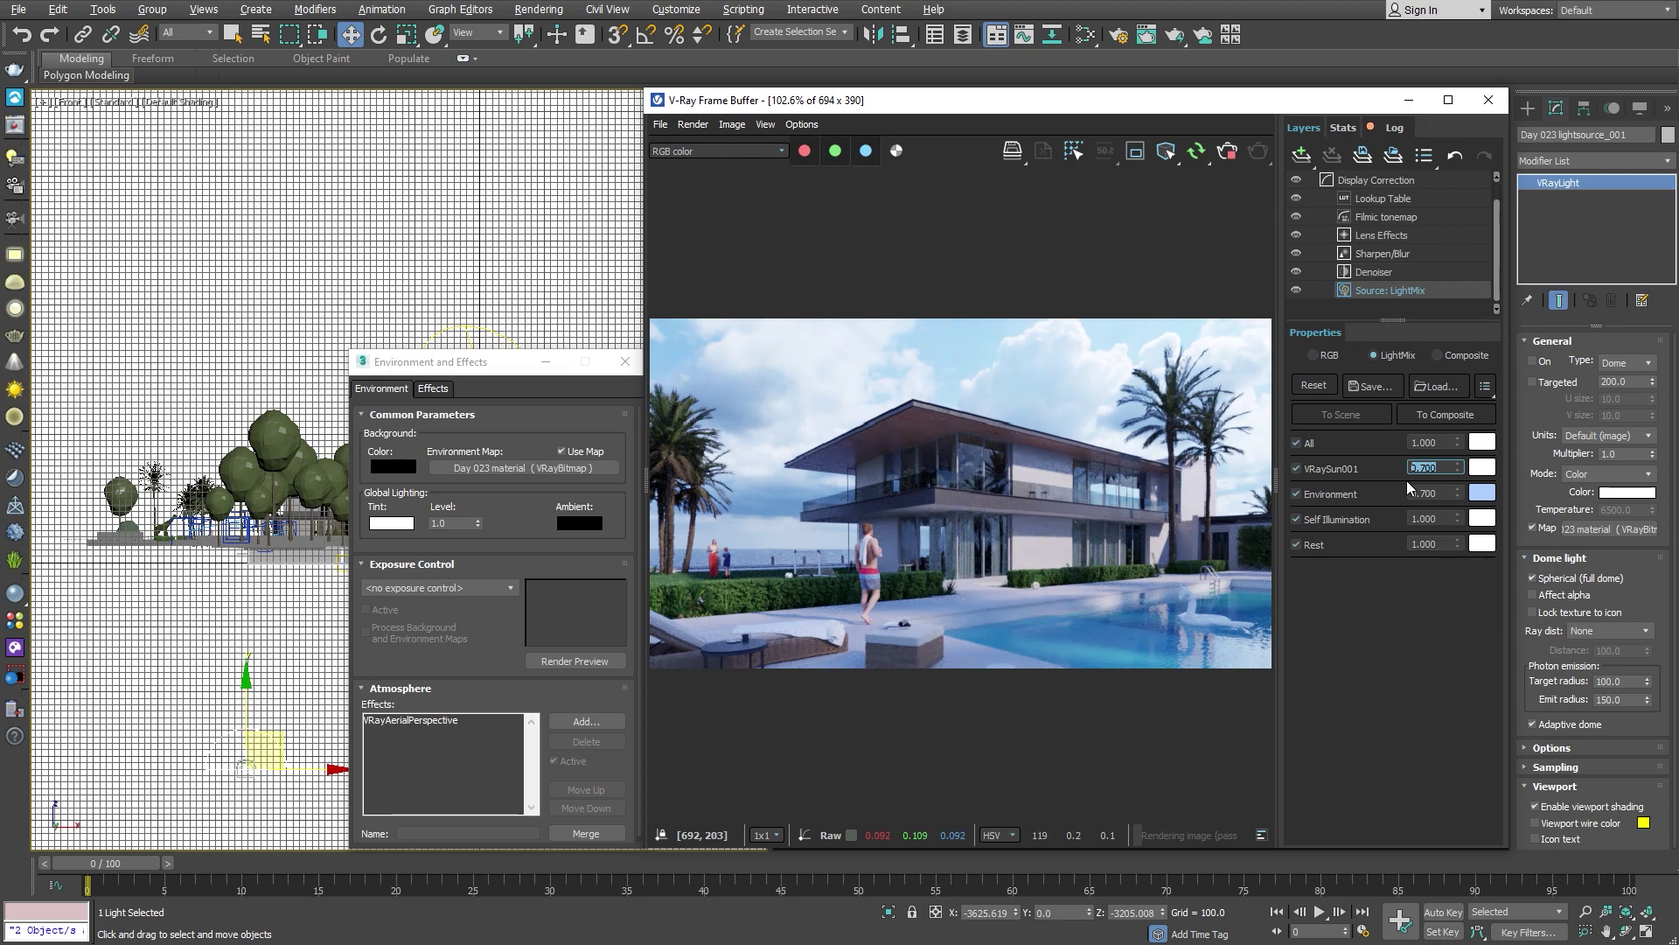
# Step: Open the Slate Material Editor and set the GlassRailing material's Fresnel IOR to 2.5
pyautogui.click(1086, 35)
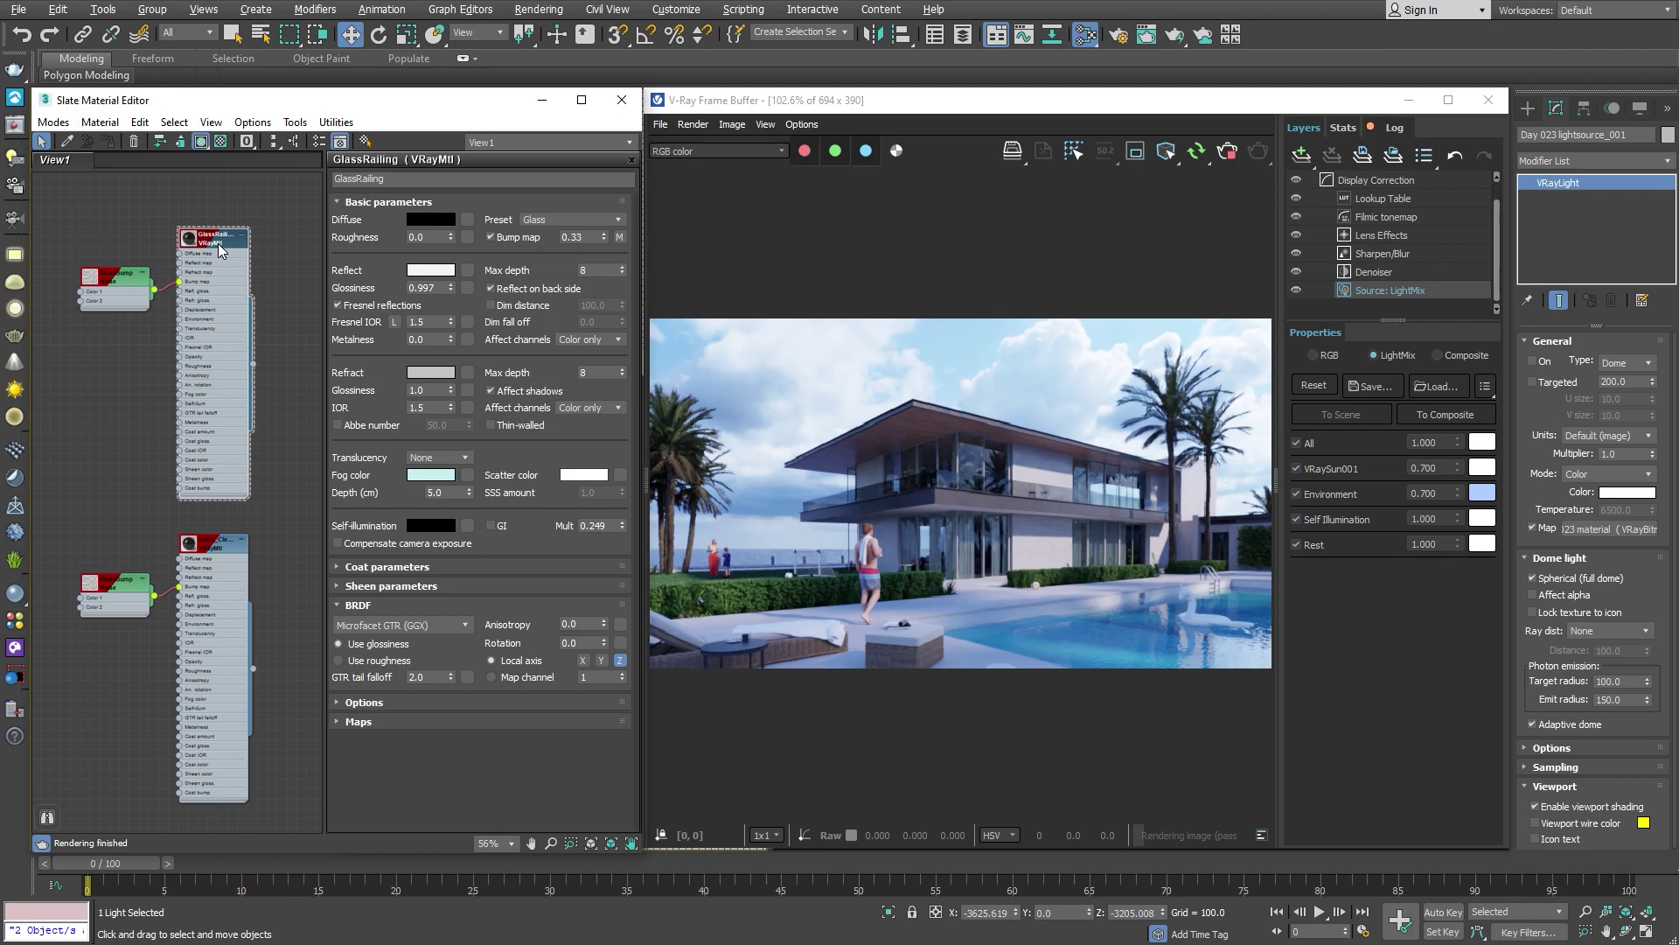
pyautogui.click(436, 320)
pyautogui.write('2.')
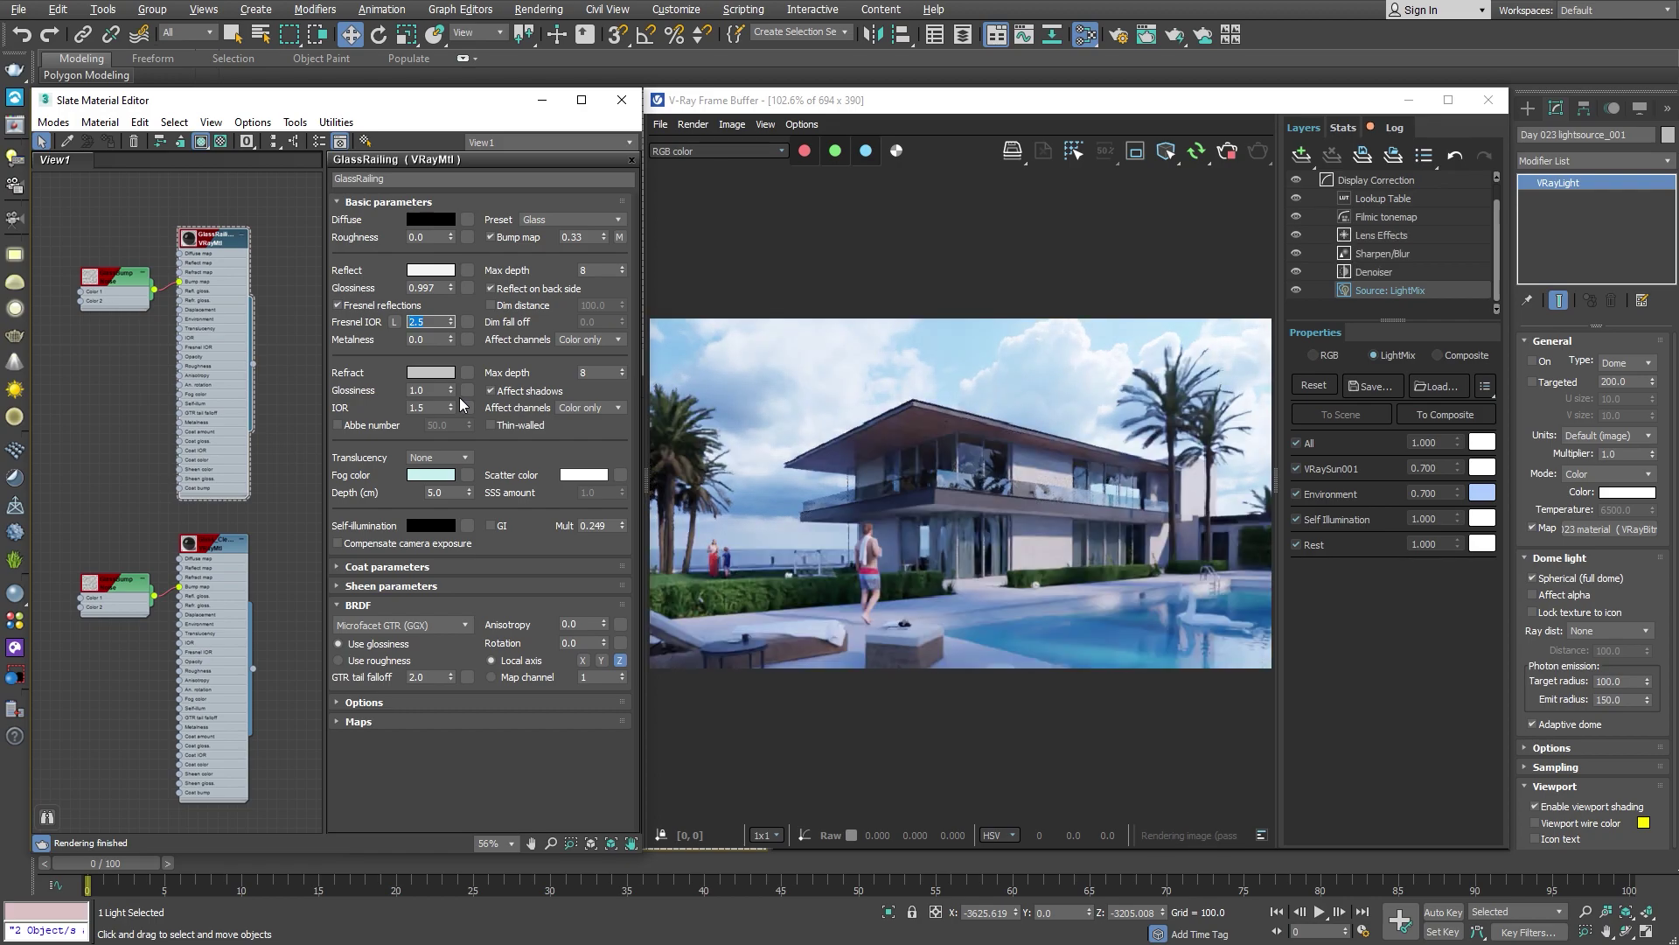
# Step: Set the Glass_Clear_Mtl material's Fresnel IOR to 2.5 and close the material editor
pyautogui.doubleClick(219, 541)
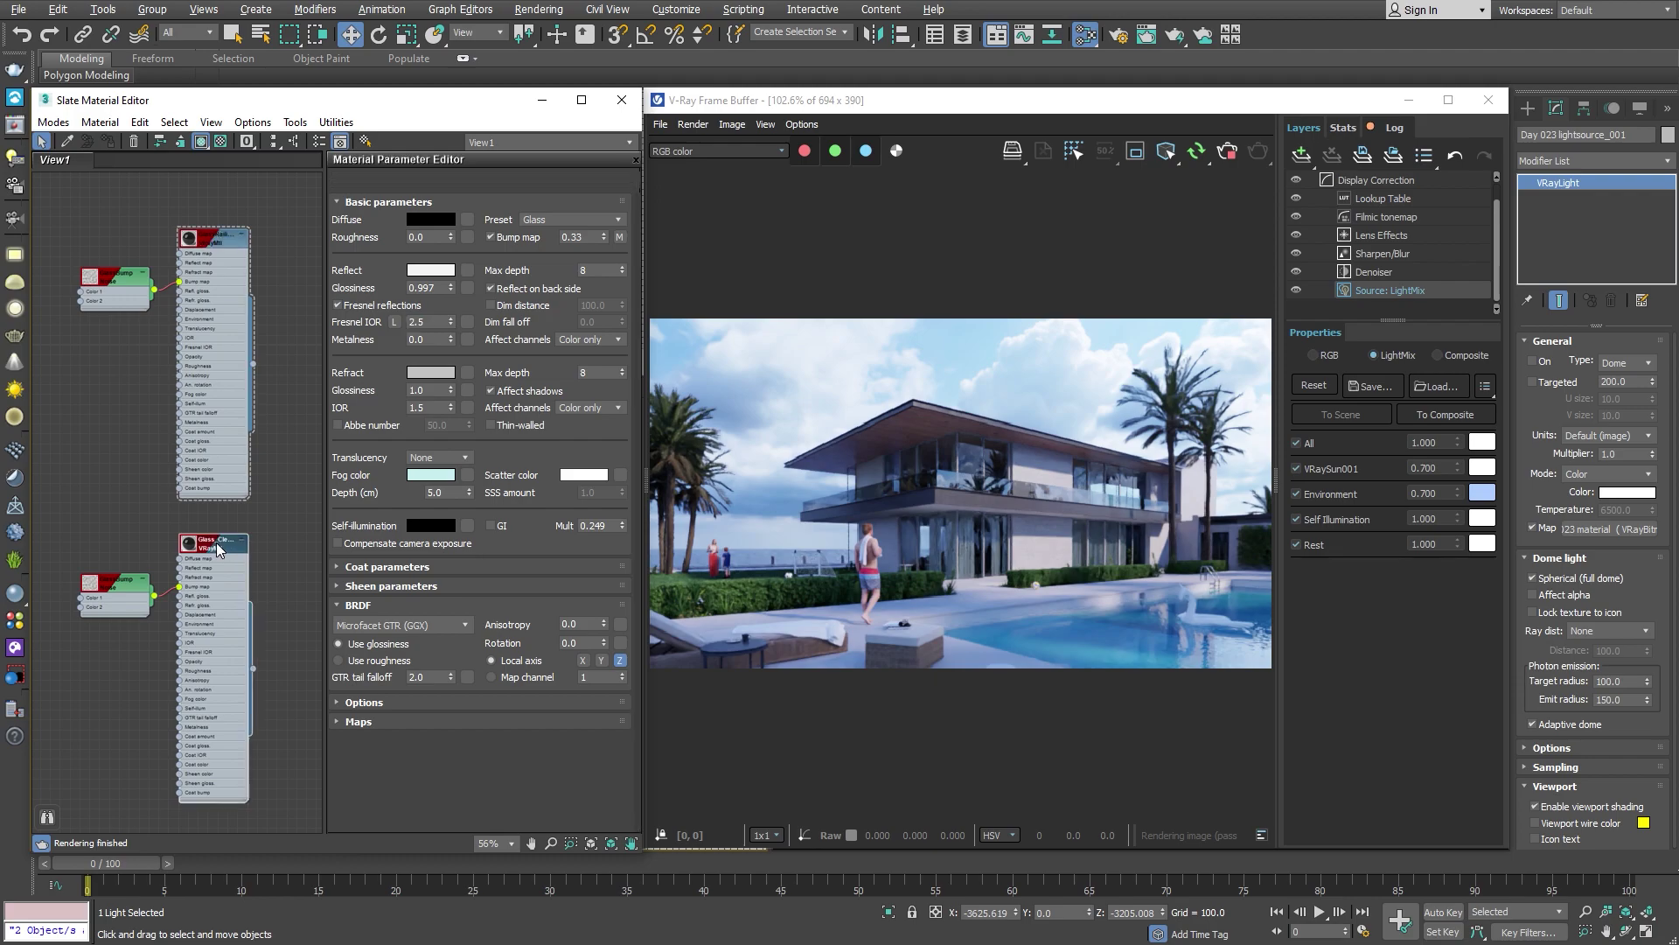
pyautogui.write('2.')
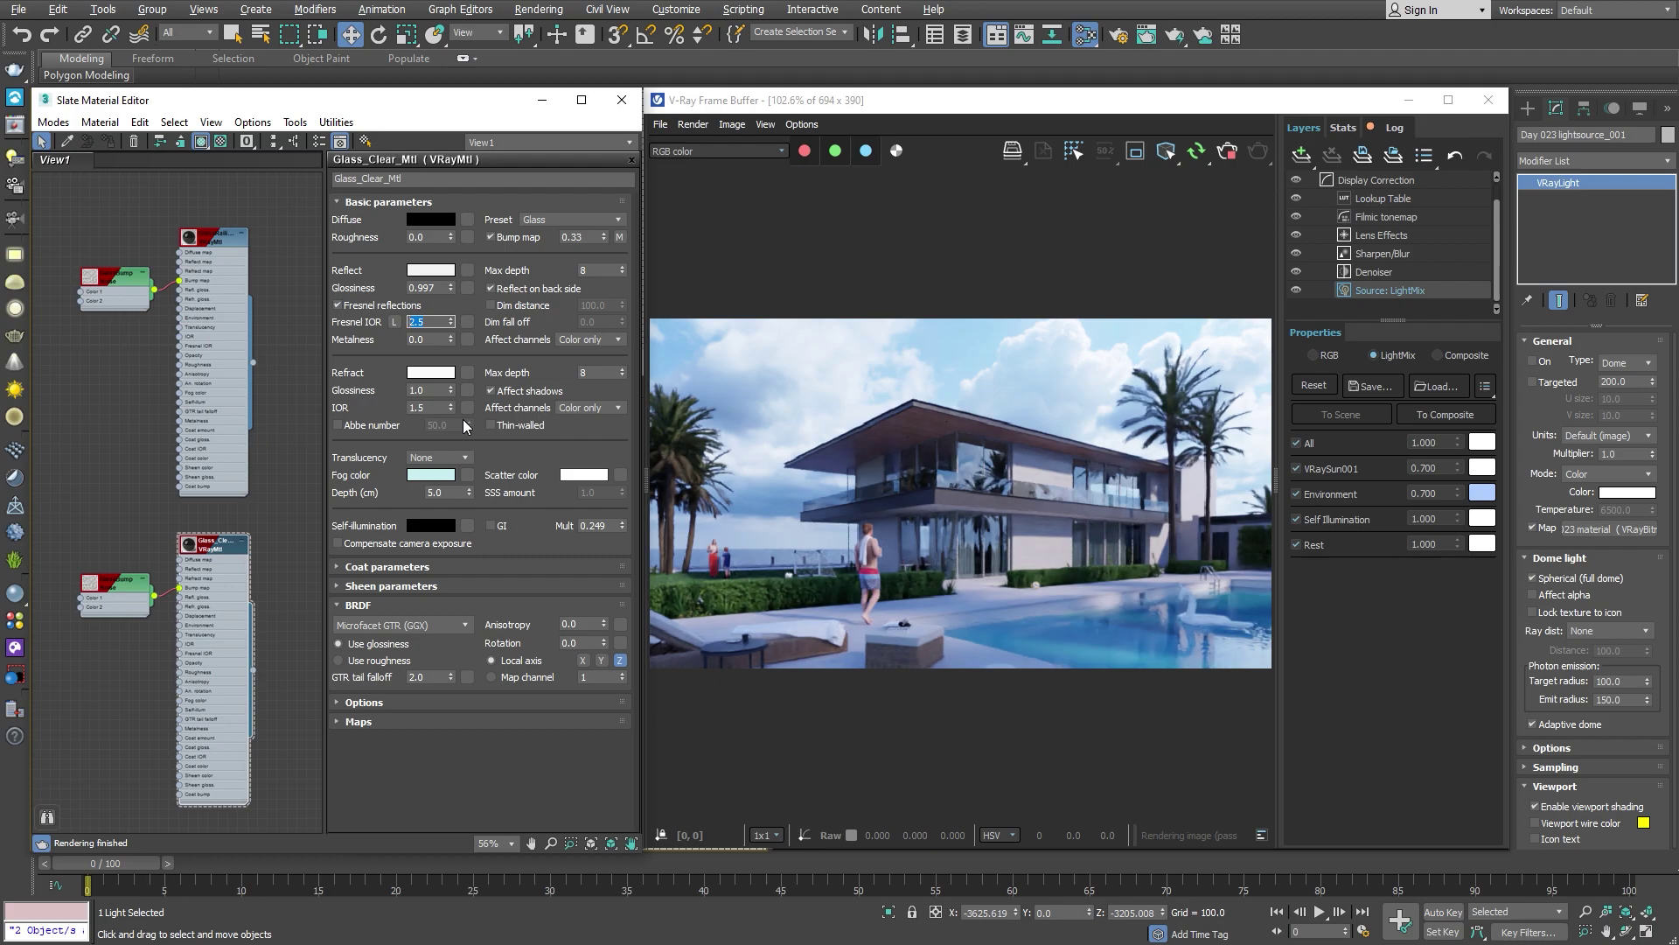
pyautogui.press('m')
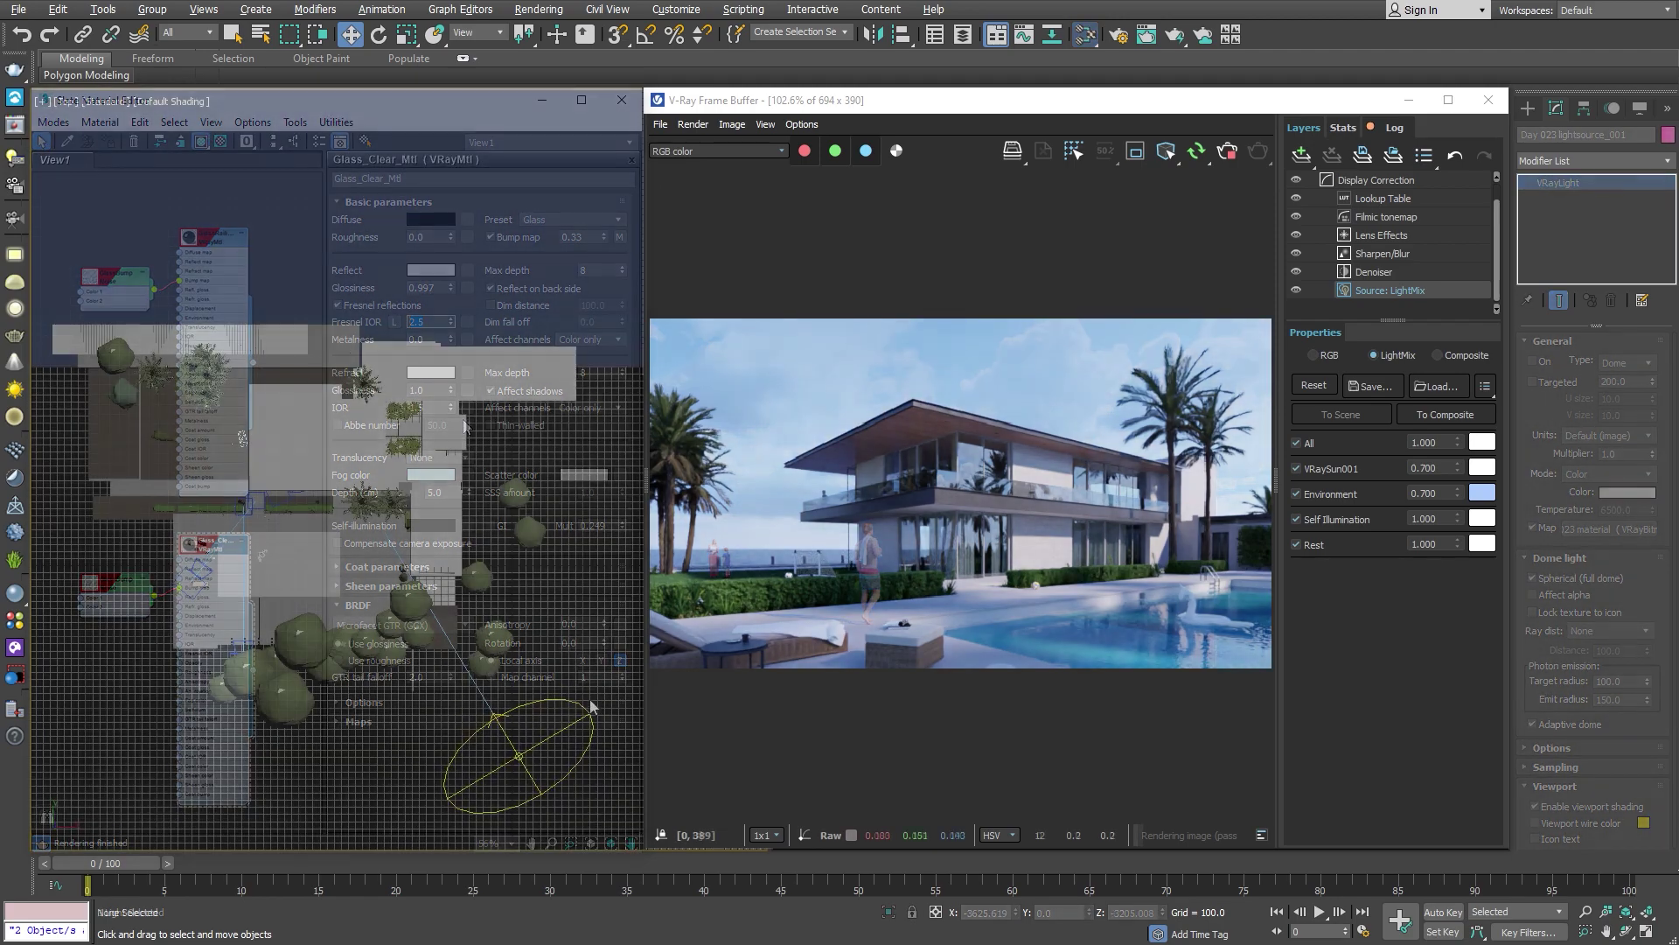
# Step: Move the VRaySun behind the villa in the top view, and lower it in the front view to a height of about 521
pyautogui.click(554, 719)
pyautogui.moveTo(554, 719); pyautogui.dragTo(134, 251)
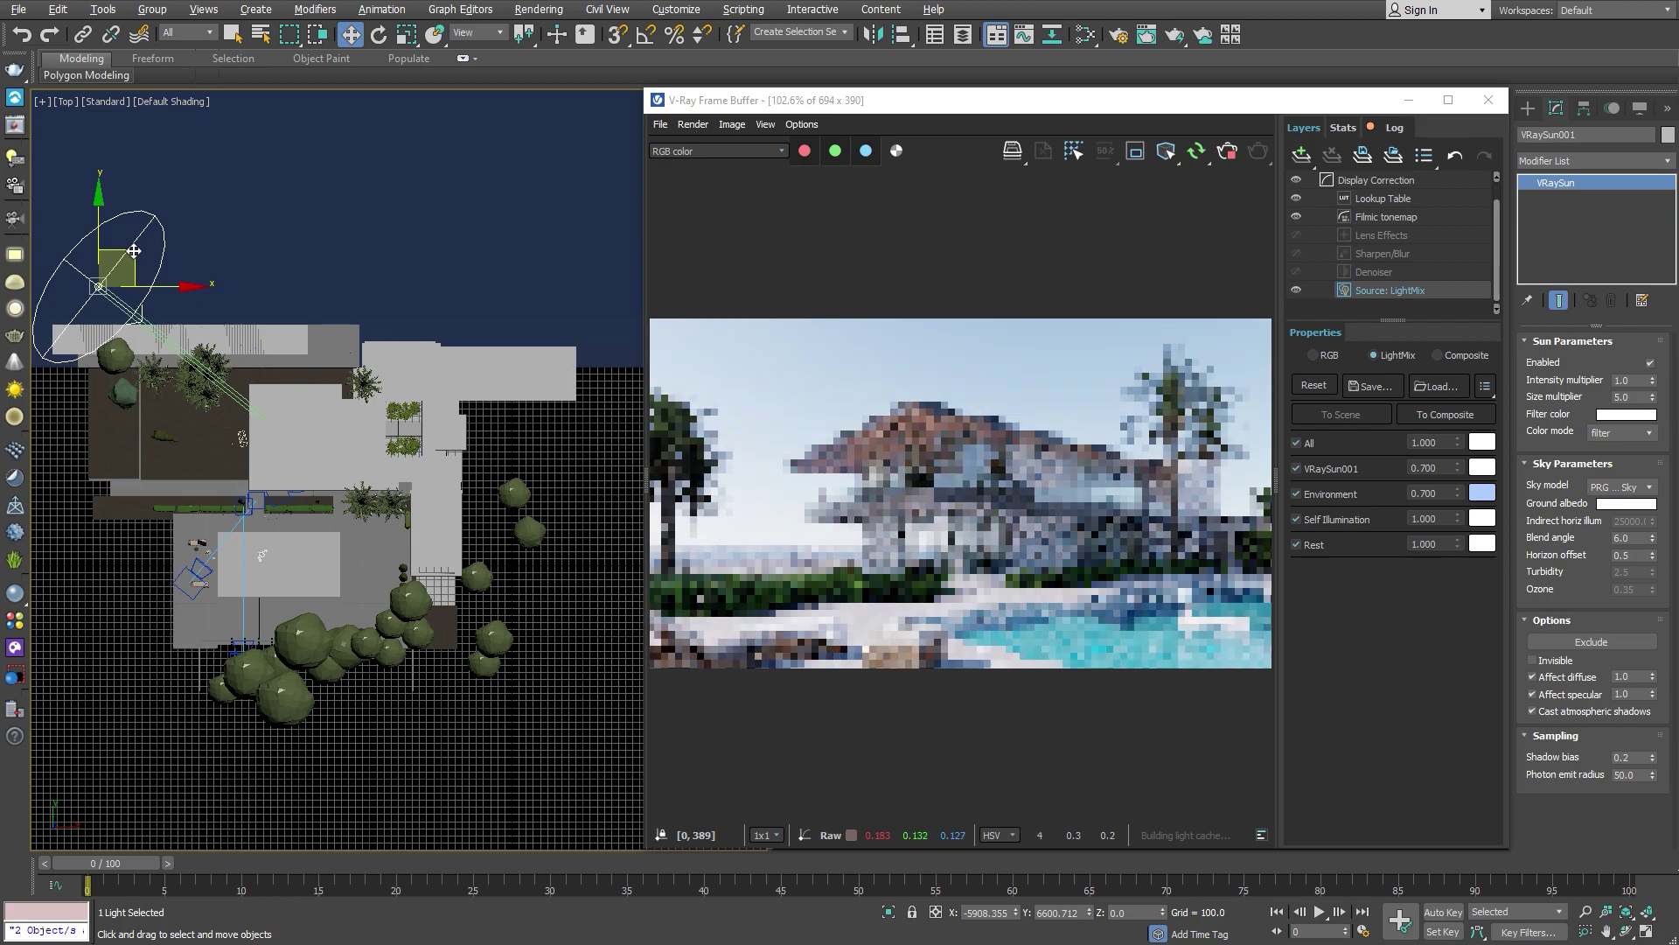
pyautogui.press('f')
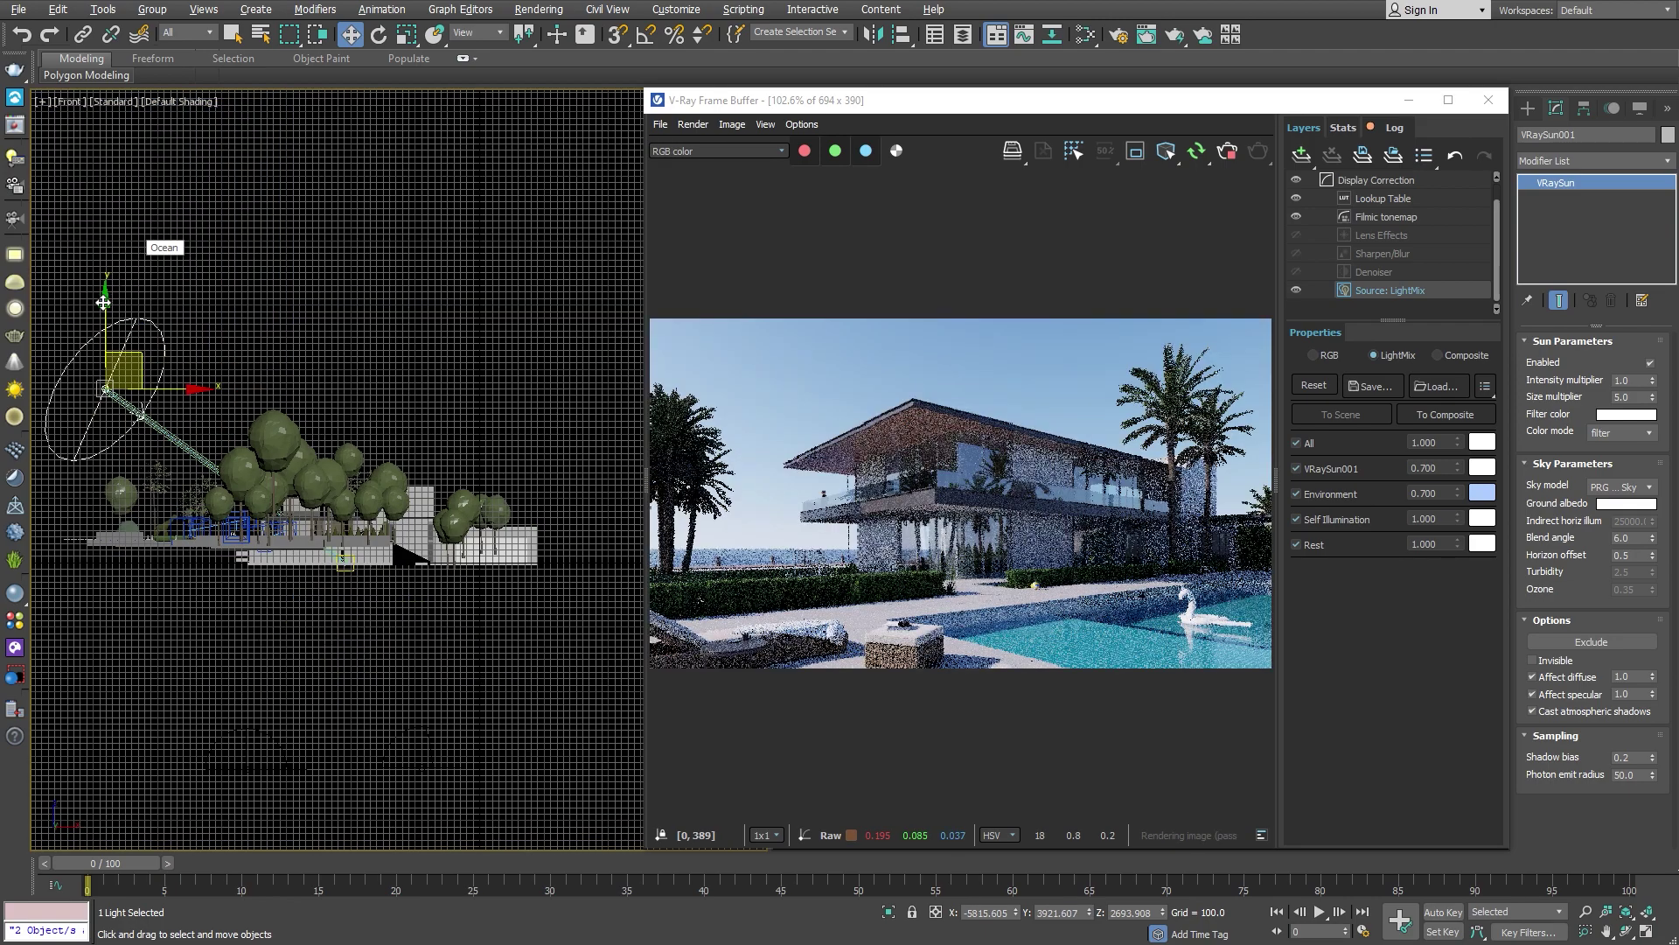
pyautogui.moveTo(103, 308); pyautogui.dragTo(85, 446)
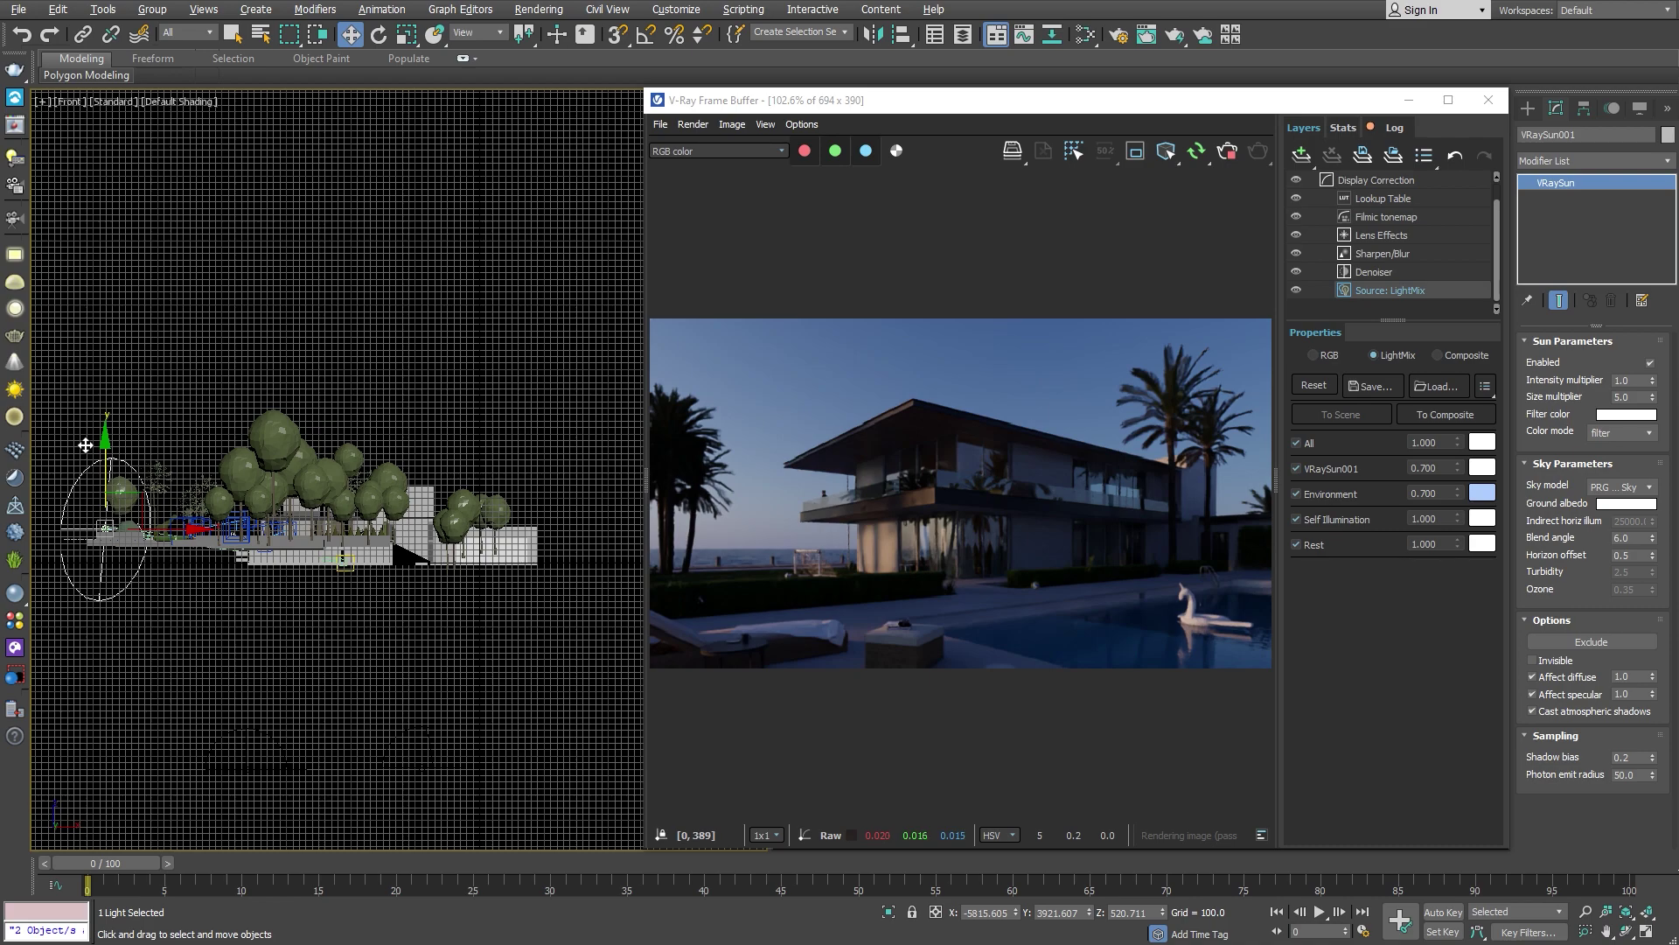
# Step: Disable the VRaySun and change its ground albedo to a pale blue with saturation 60 and value 224
pyautogui.click(1651, 363)
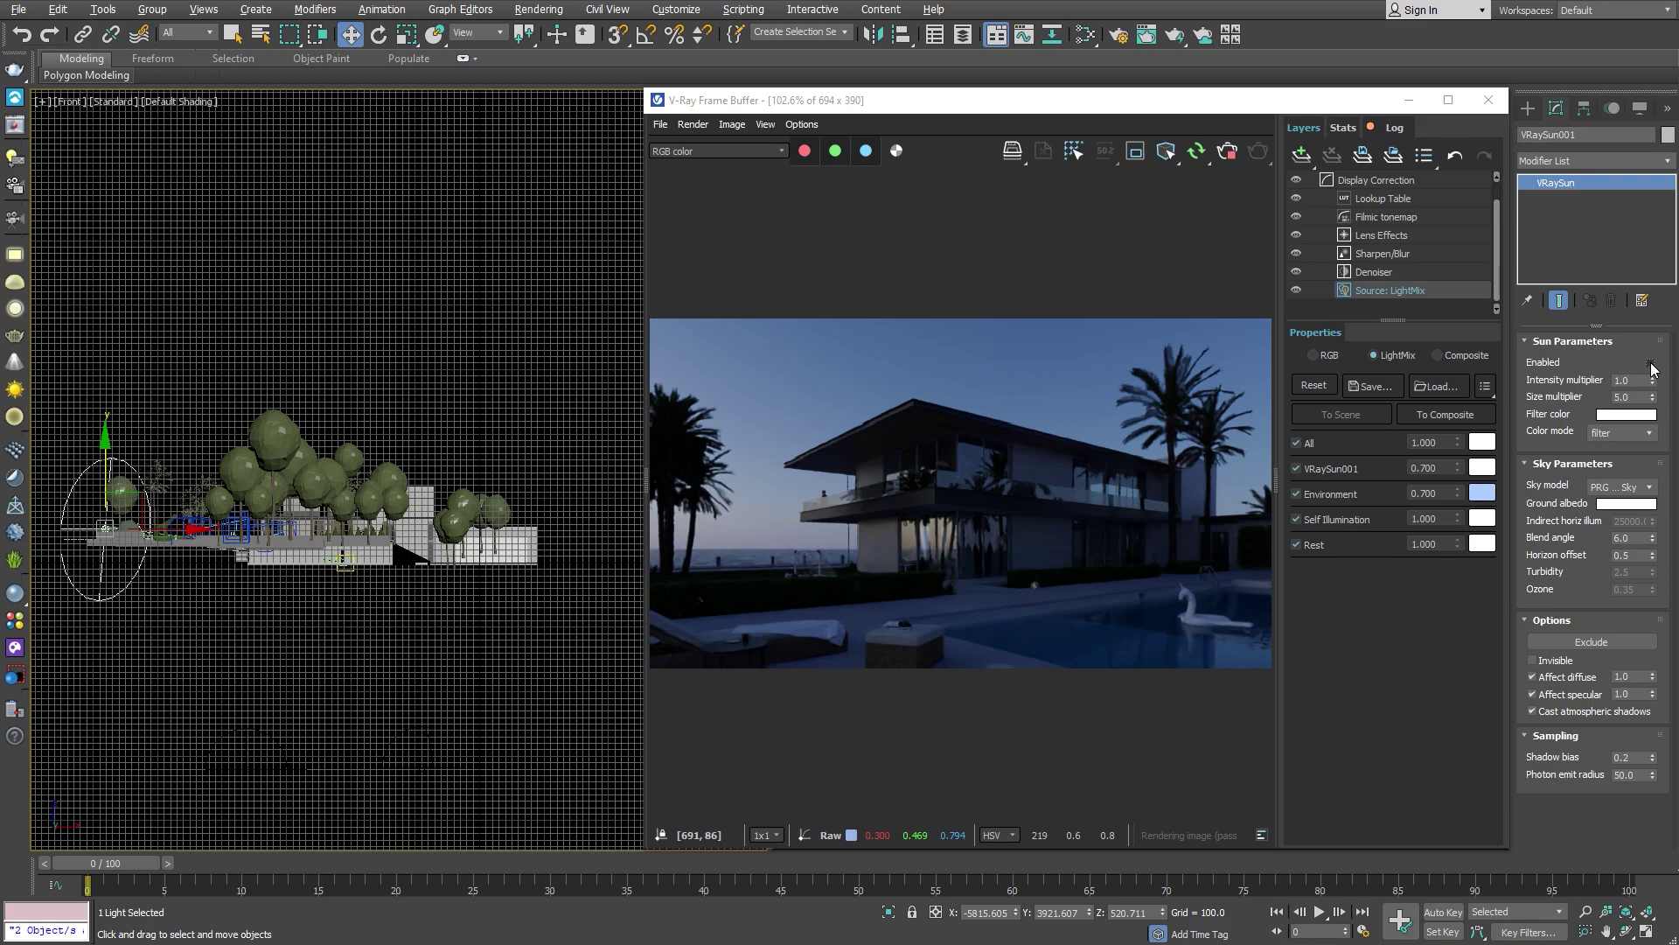
pyautogui.click(1624, 504)
pyautogui.moveTo(297, 642); pyautogui.dragTo(317, 632)
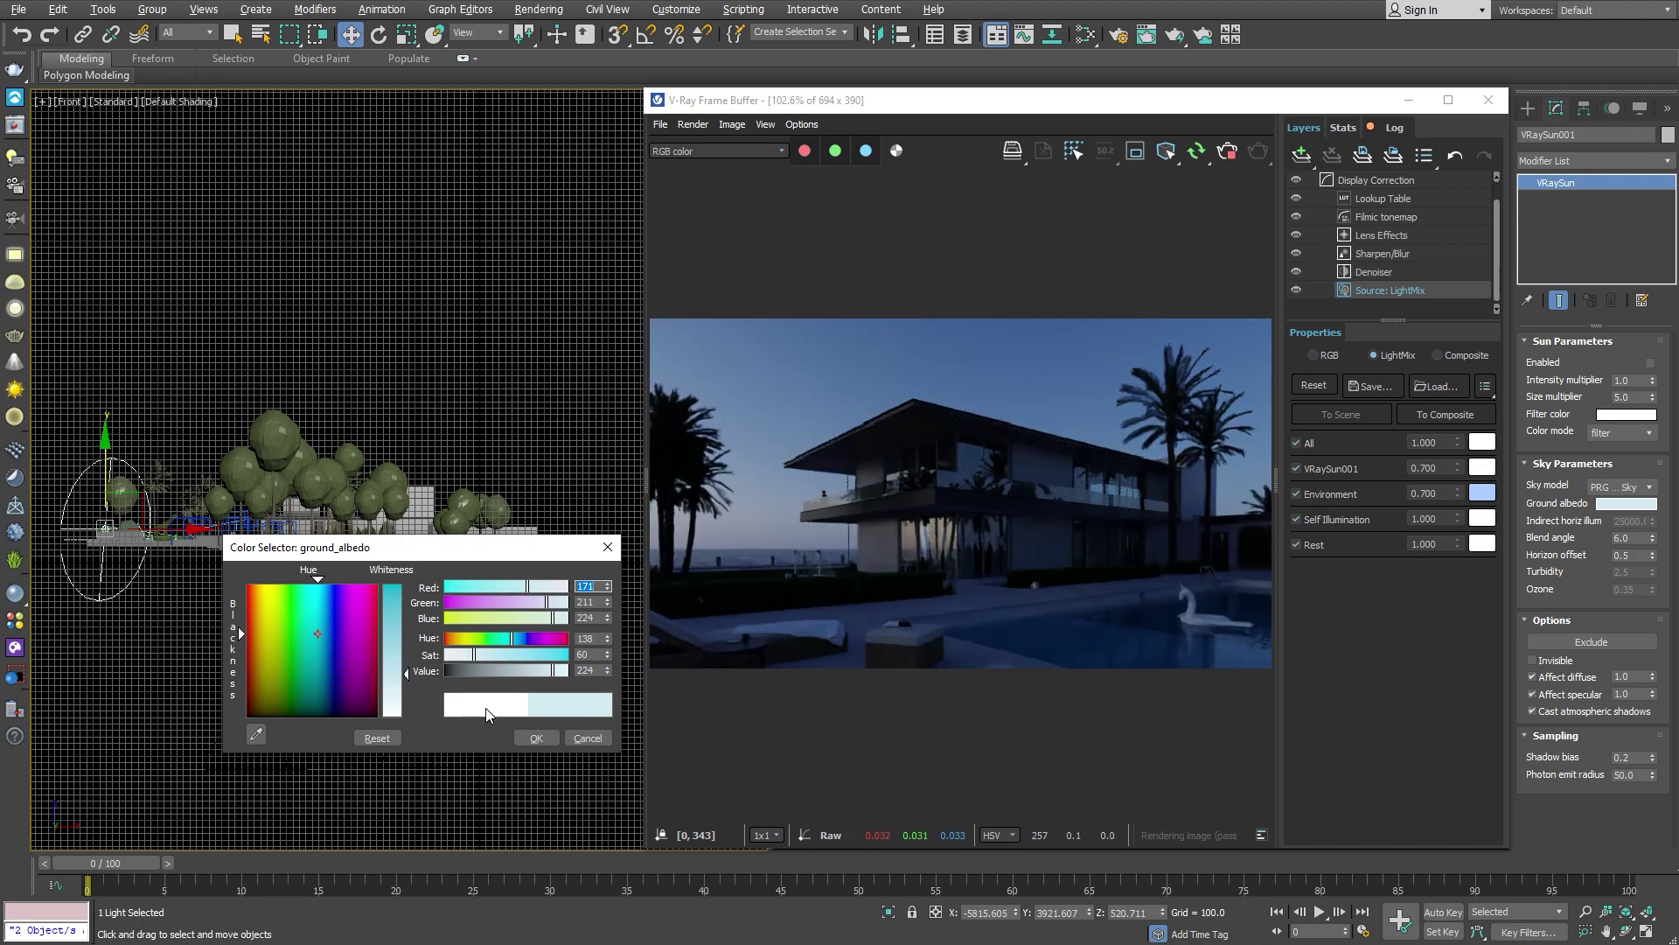
pyautogui.click(528, 737)
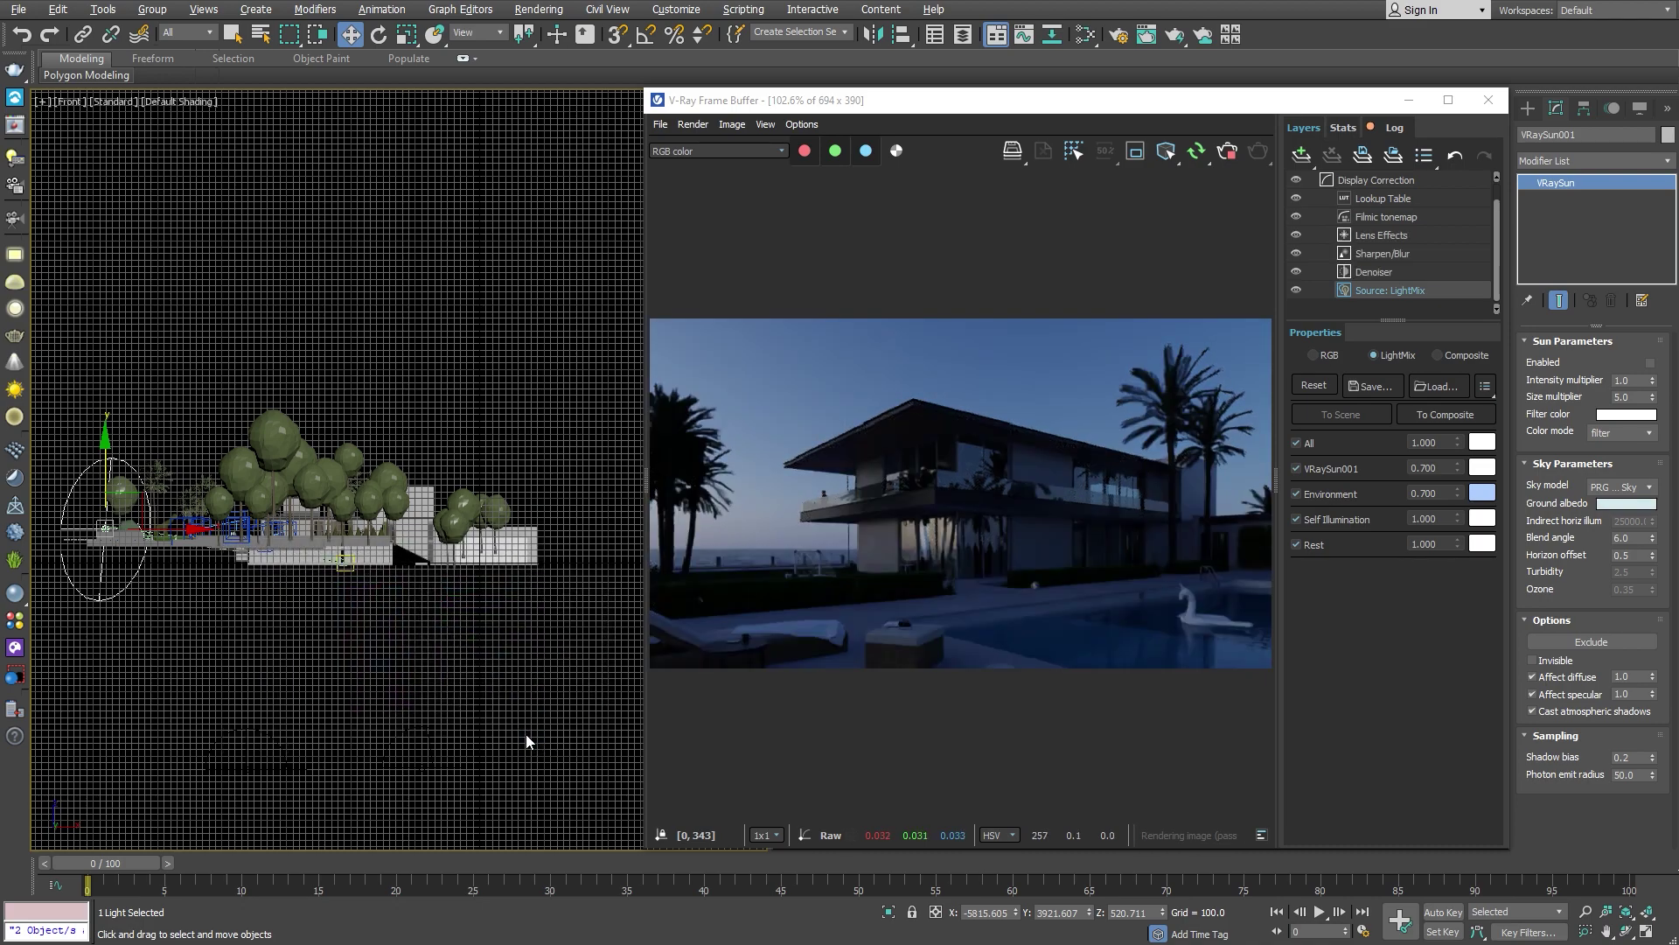
# Step: Tint the Environment light deep blue in LightMix, with saturation about 0.79 and value about 0.515
pyautogui.click(1491, 495)
pyautogui.moveTo(1384, 654); pyautogui.dragTo(1442, 671)
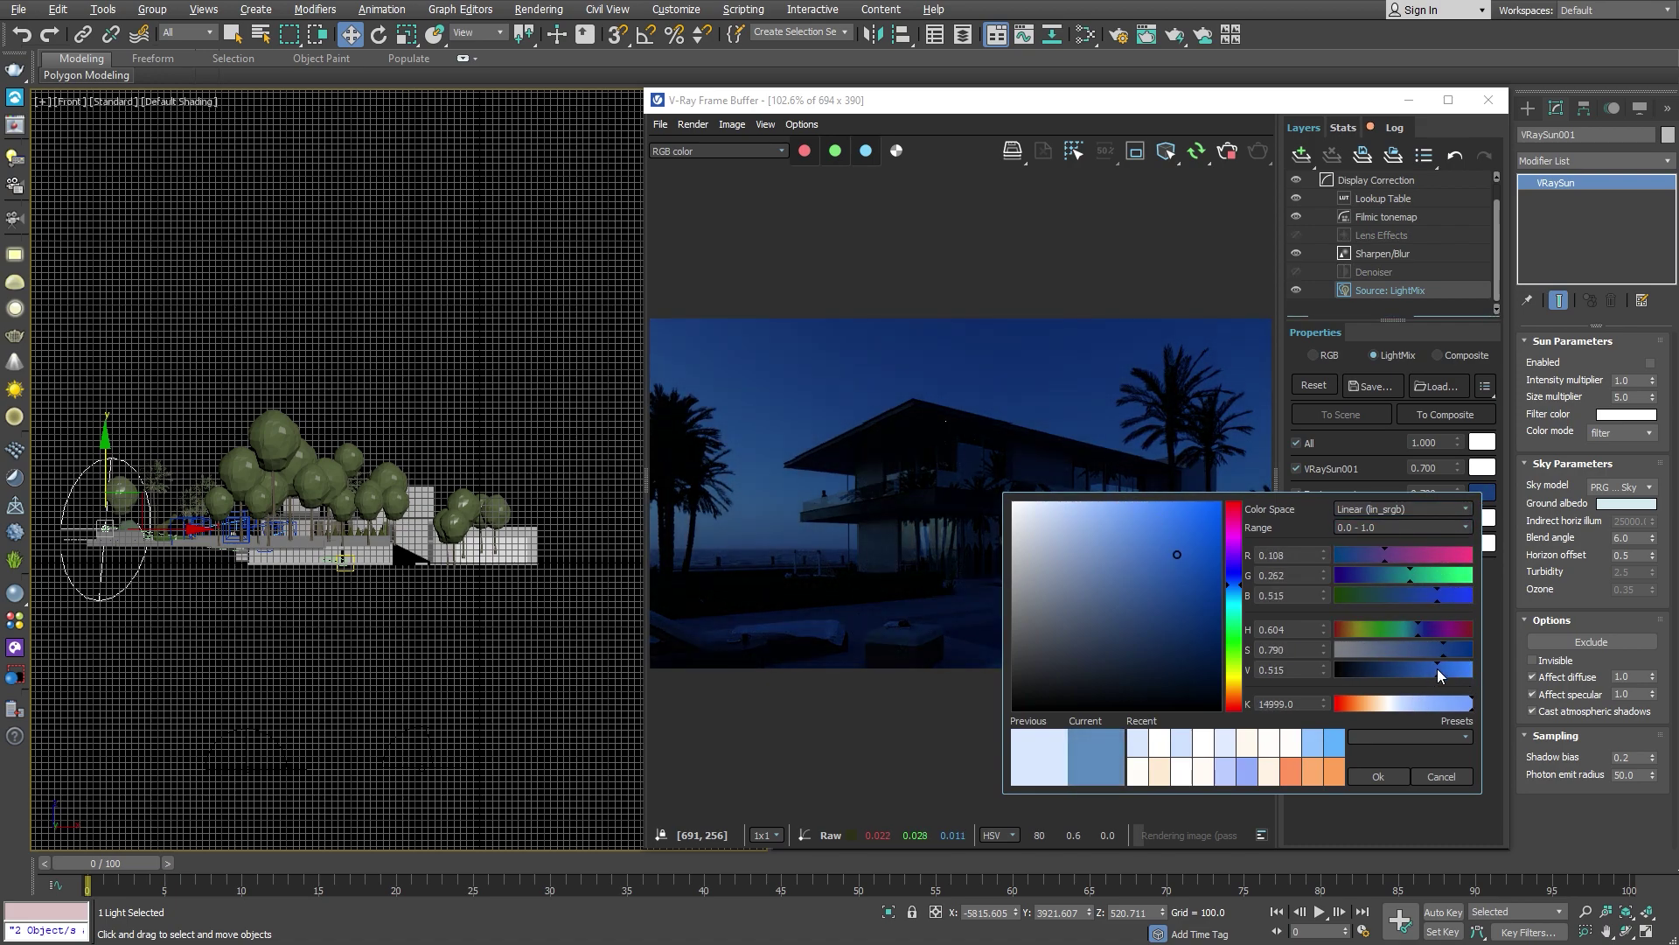
pyautogui.click(1379, 775)
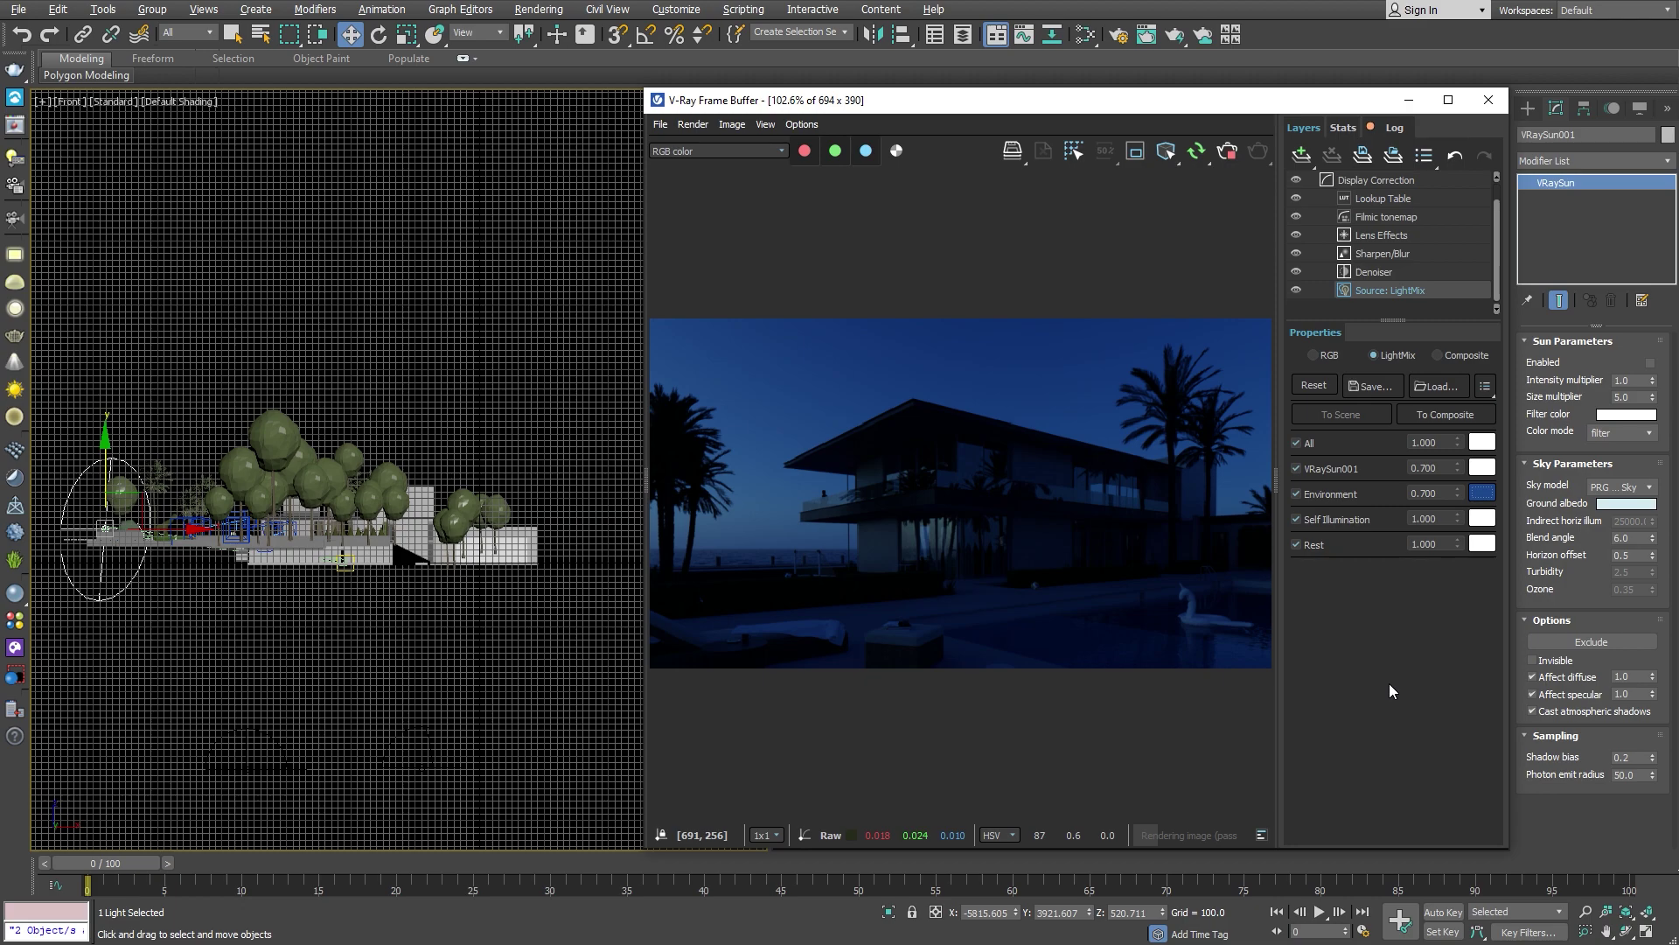
# Step: Draw a targeted VRayIES light below the villa in the front view, and load the Real-IES_traditional_bulb_light profile for IES_Building_Lights
pyautogui.click(13, 362)
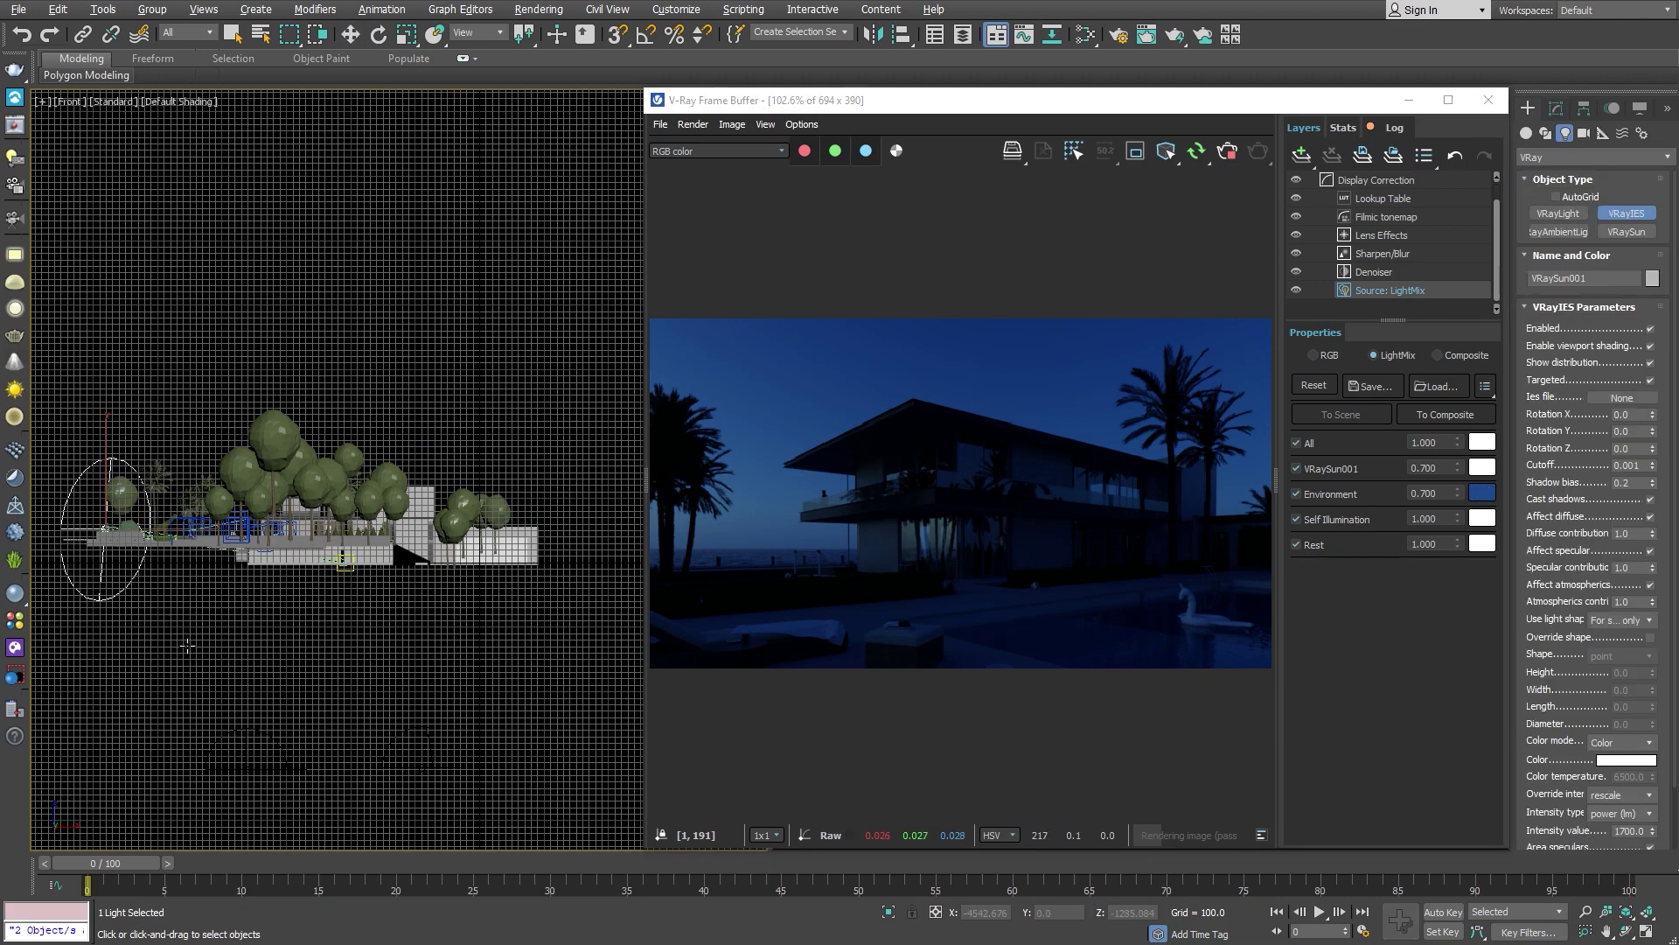
pyautogui.moveTo(188, 646); pyautogui.dragTo(269, 646)
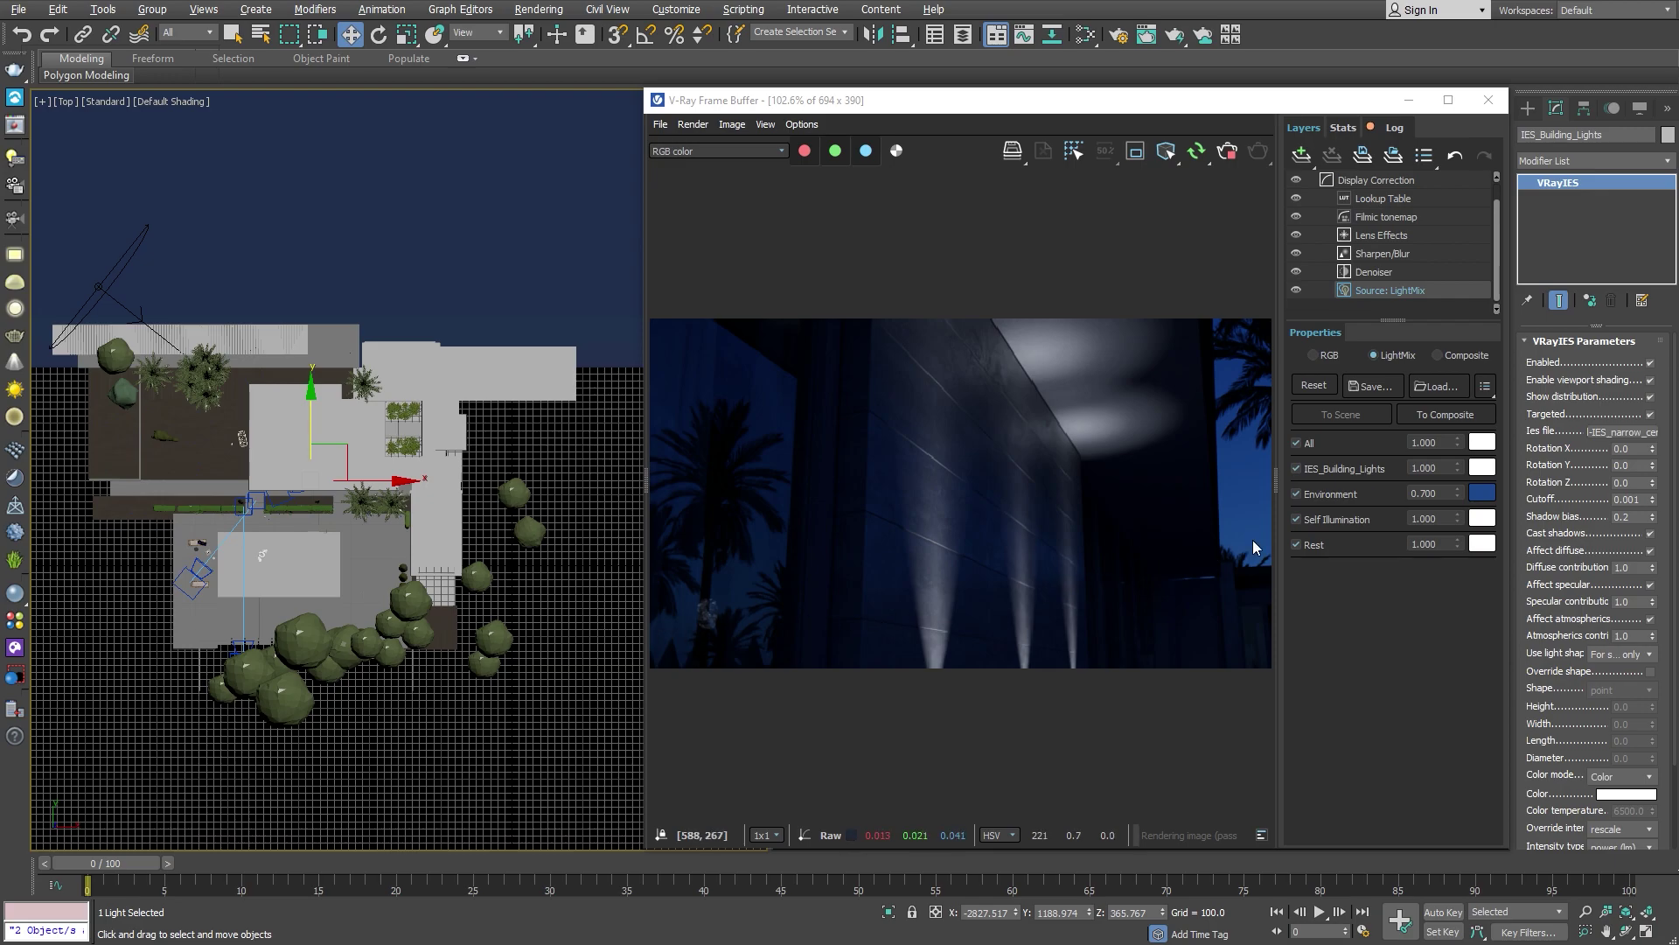
pyautogui.click(1620, 432)
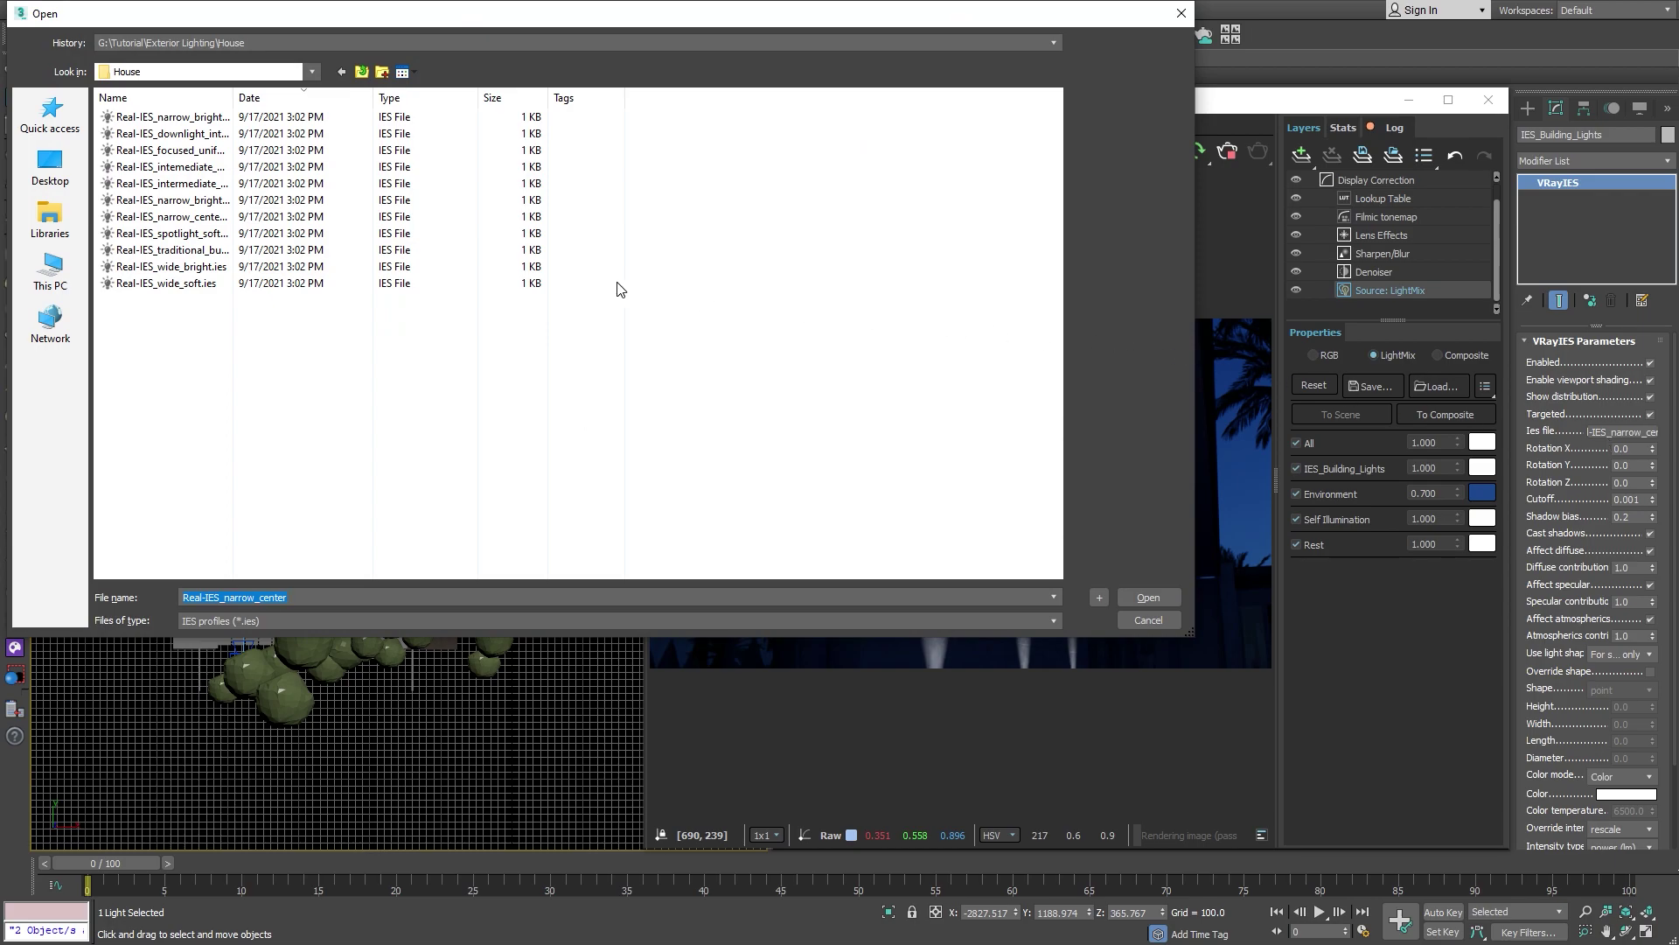
pyautogui.click(258, 253)
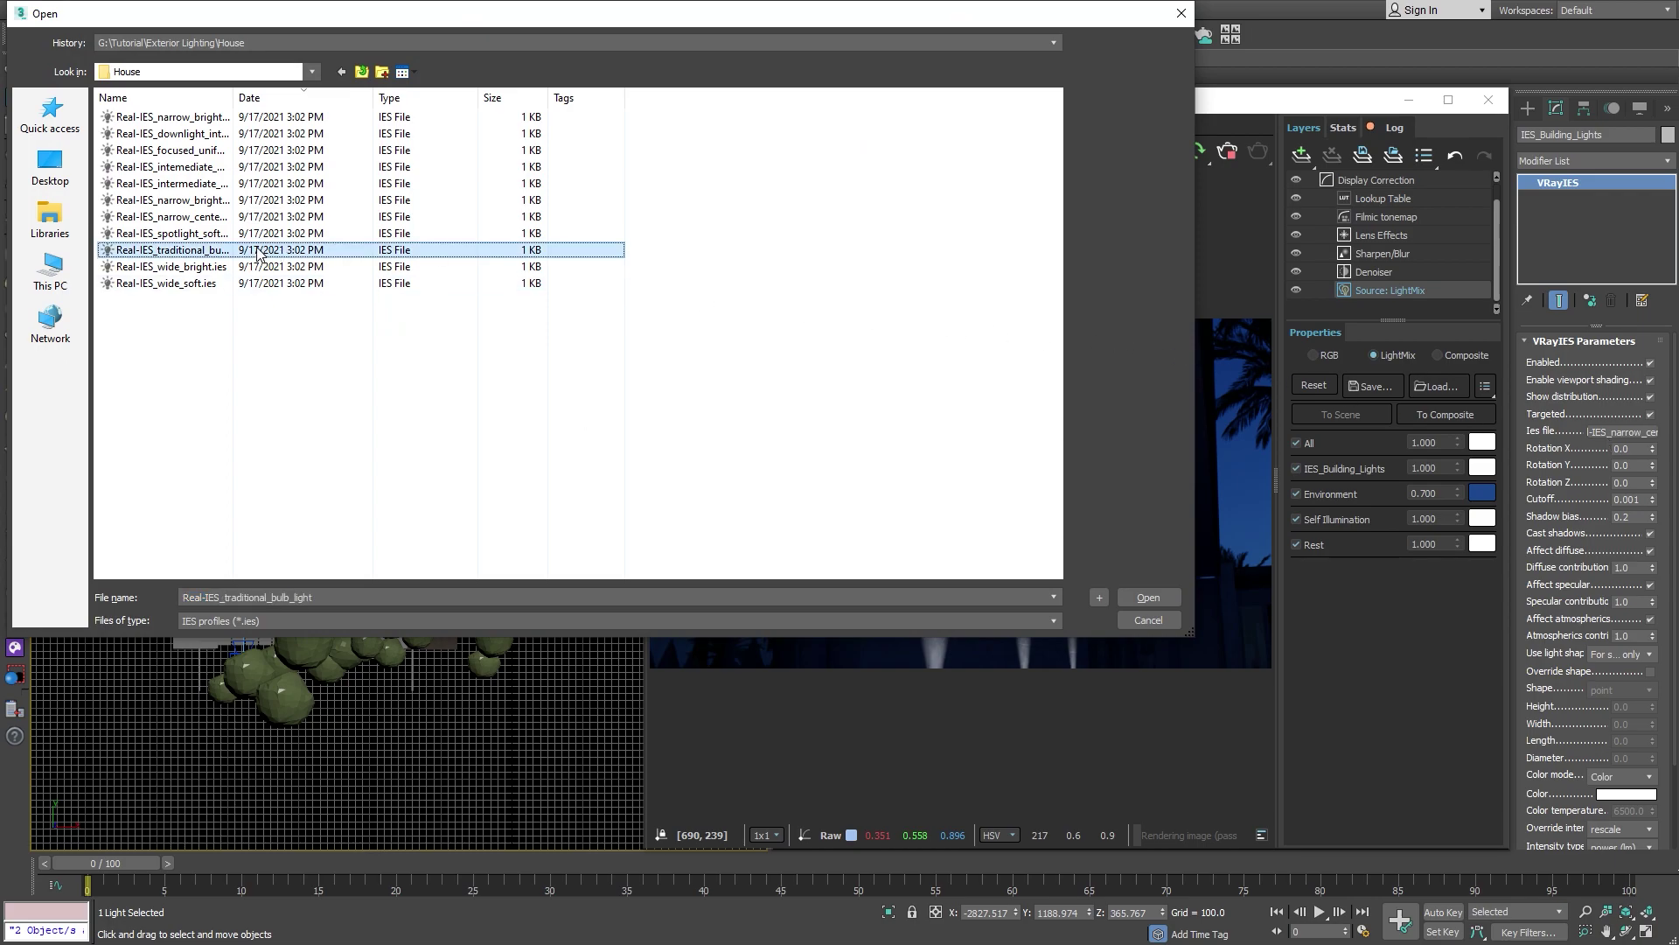
pyautogui.click(1146, 595)
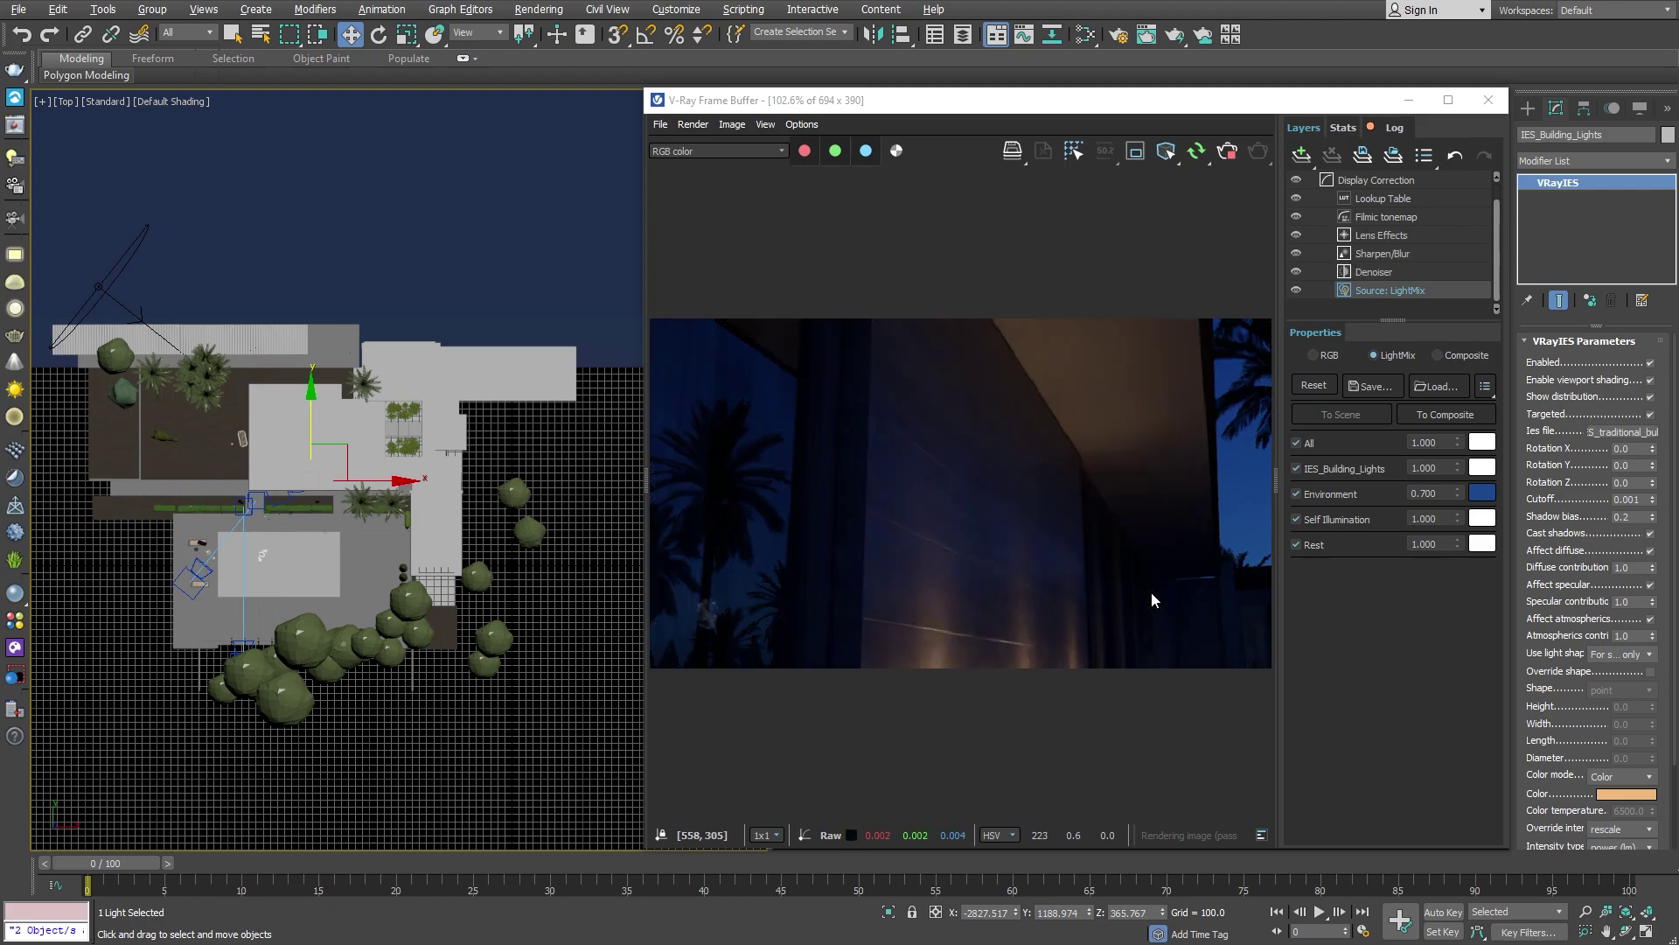
# Step: Set IES_Building_Lights to 2 in LightMix and desaturate the IES light's color to near white with saturation 1
pyautogui.moveTo(1452, 467); pyautogui.dragTo(1395, 467)
pyautogui.write('2')
pyautogui.press('Return')
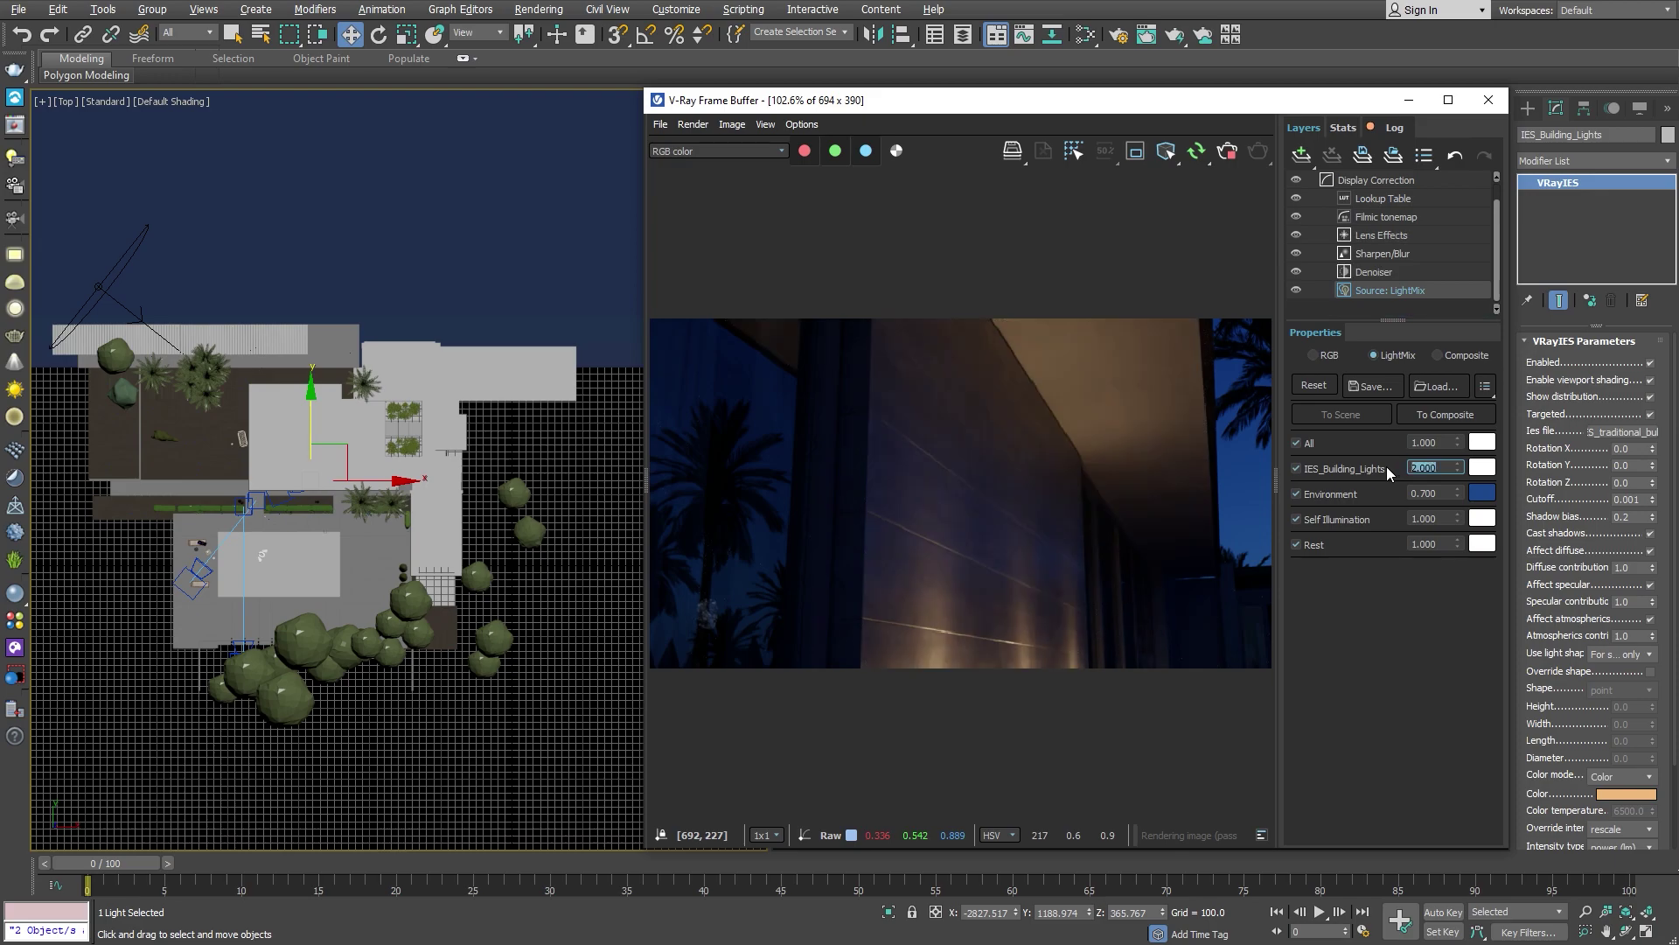
pyautogui.click(1623, 796)
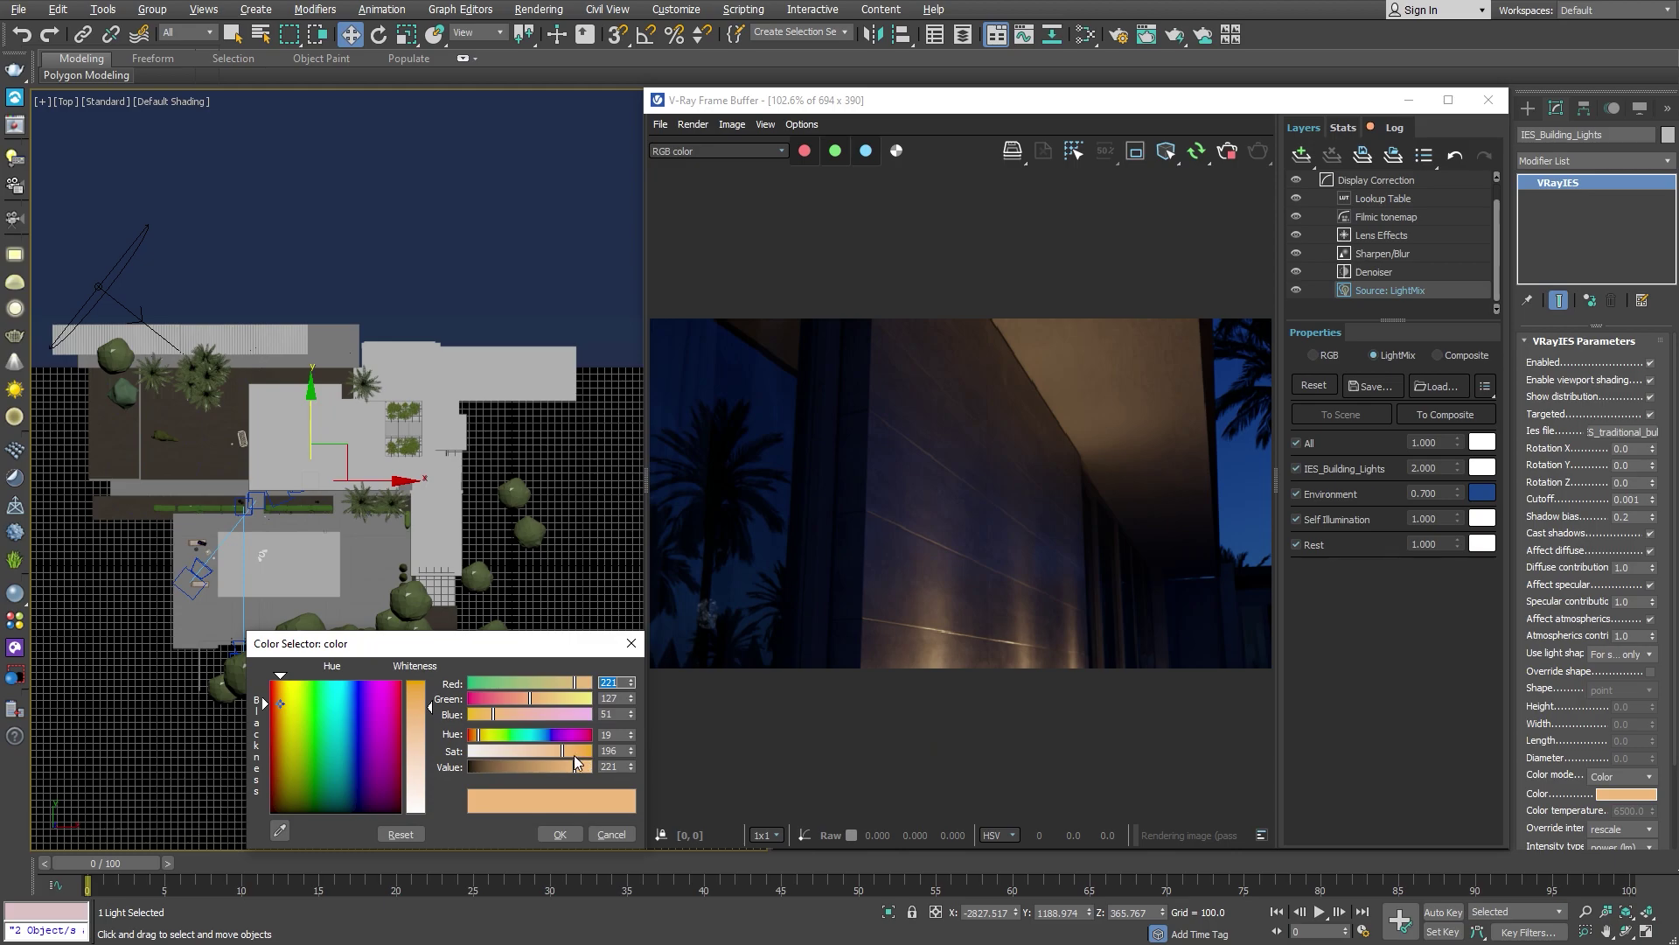
pyautogui.moveTo(527, 757); pyautogui.dragTo(470, 751)
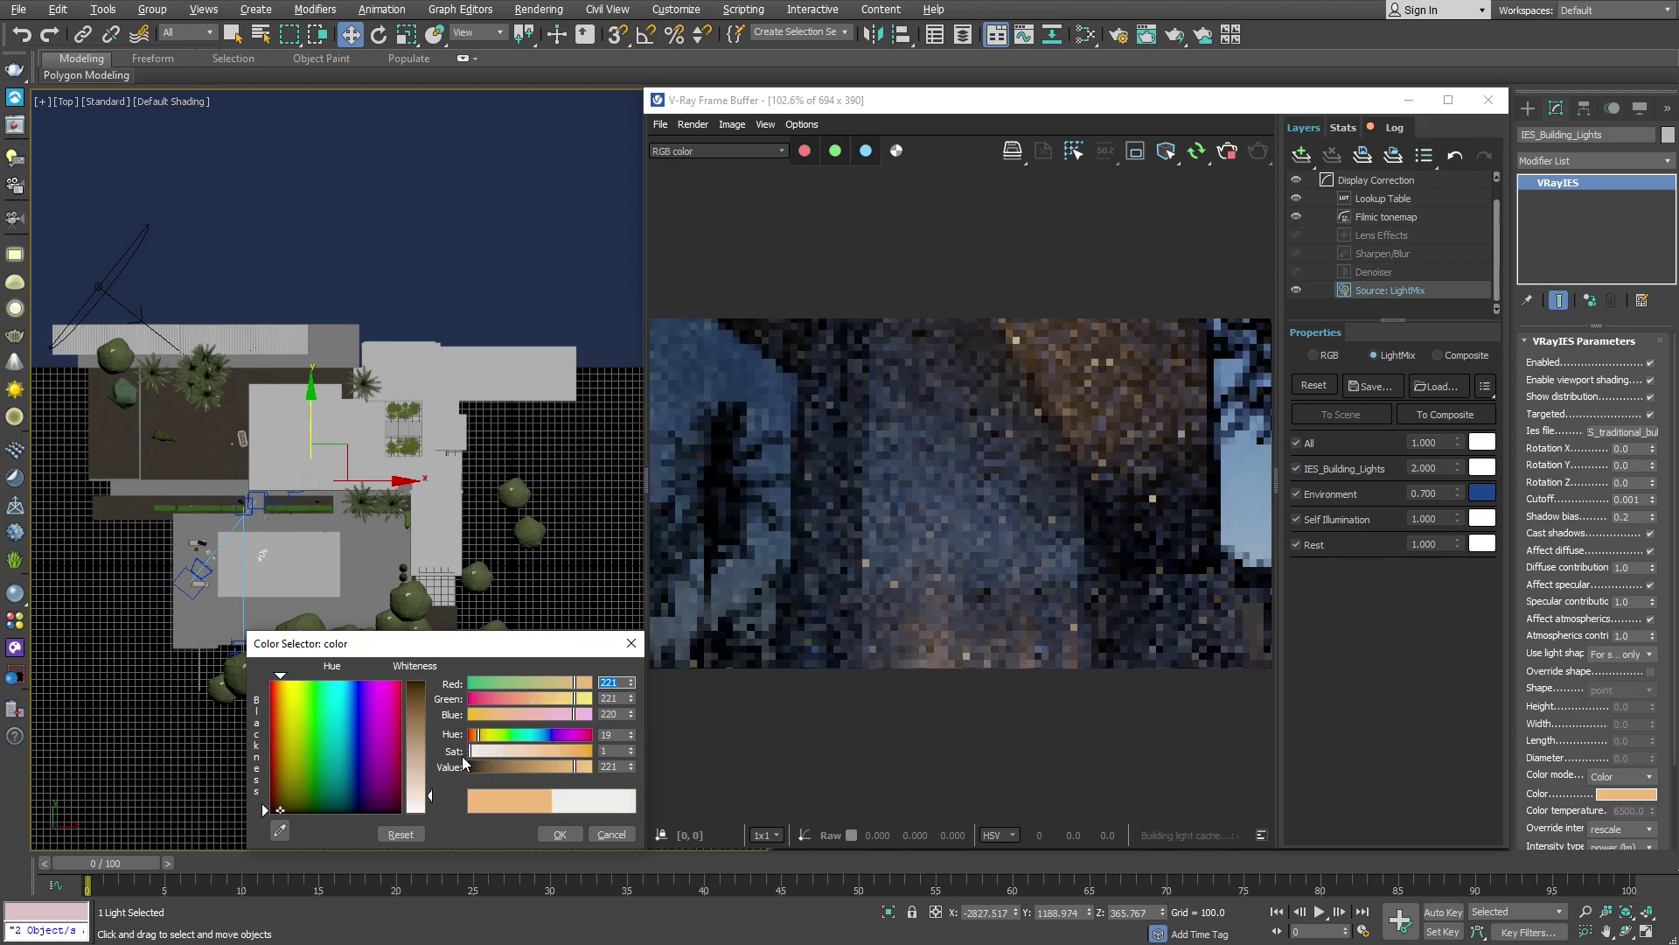
pyautogui.click(565, 834)
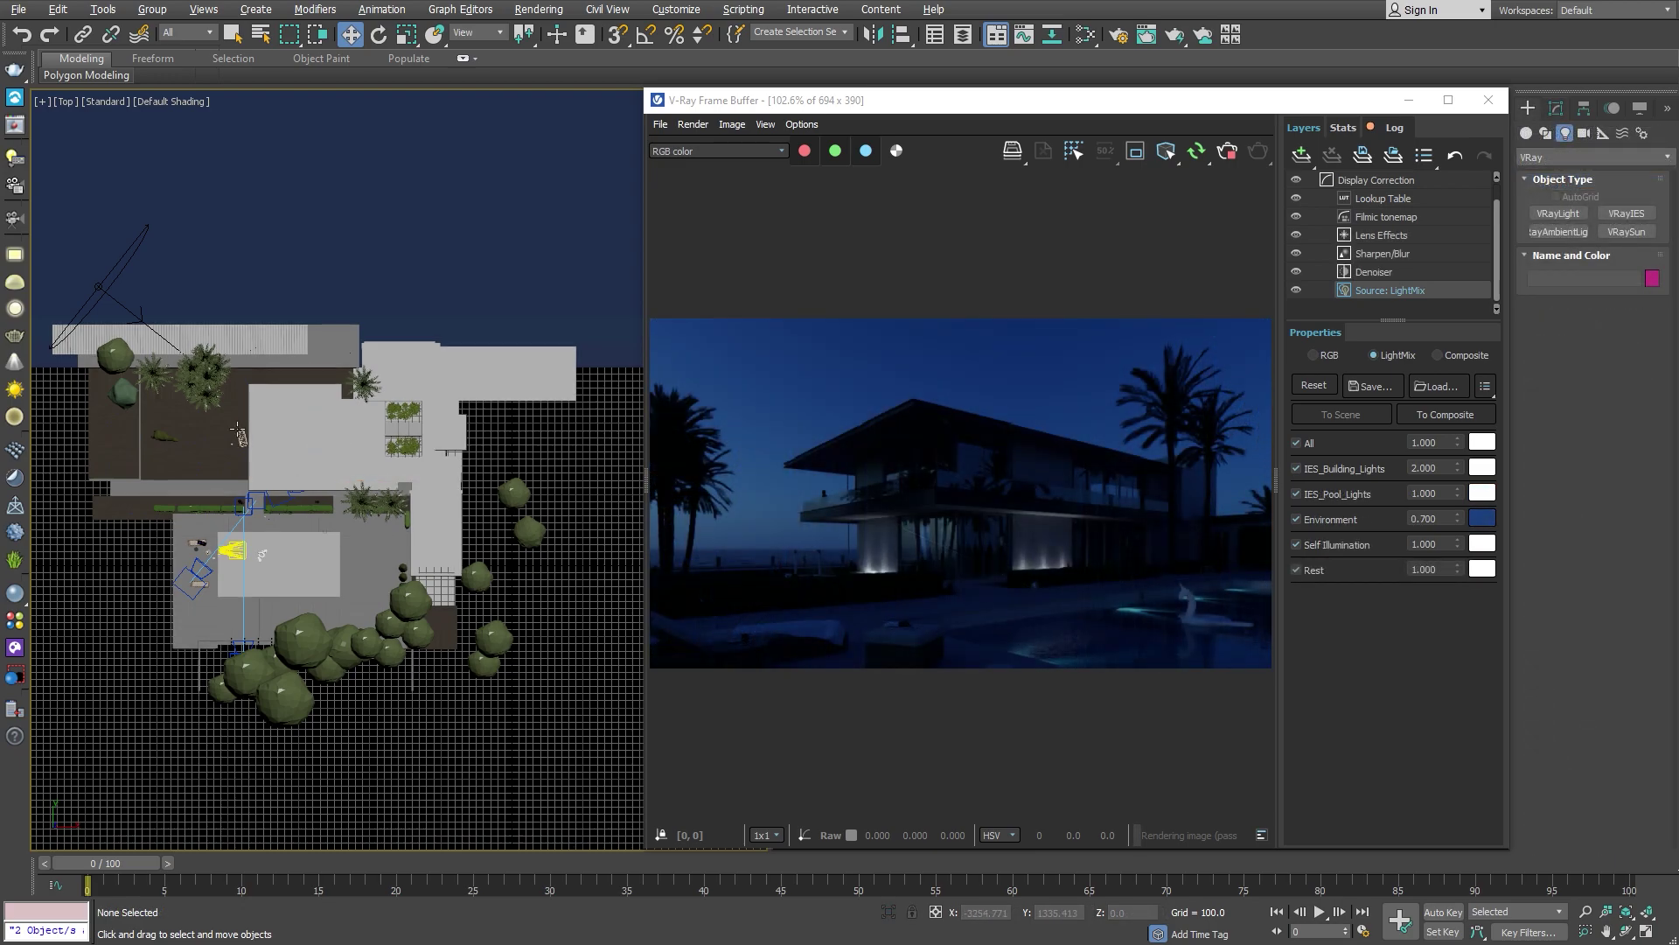
# Step: Draw a plane VRayLight about 295 by 222 and a sphere VRayLight beside it, outside the villa grounds in the top view
pyautogui.click(14, 255)
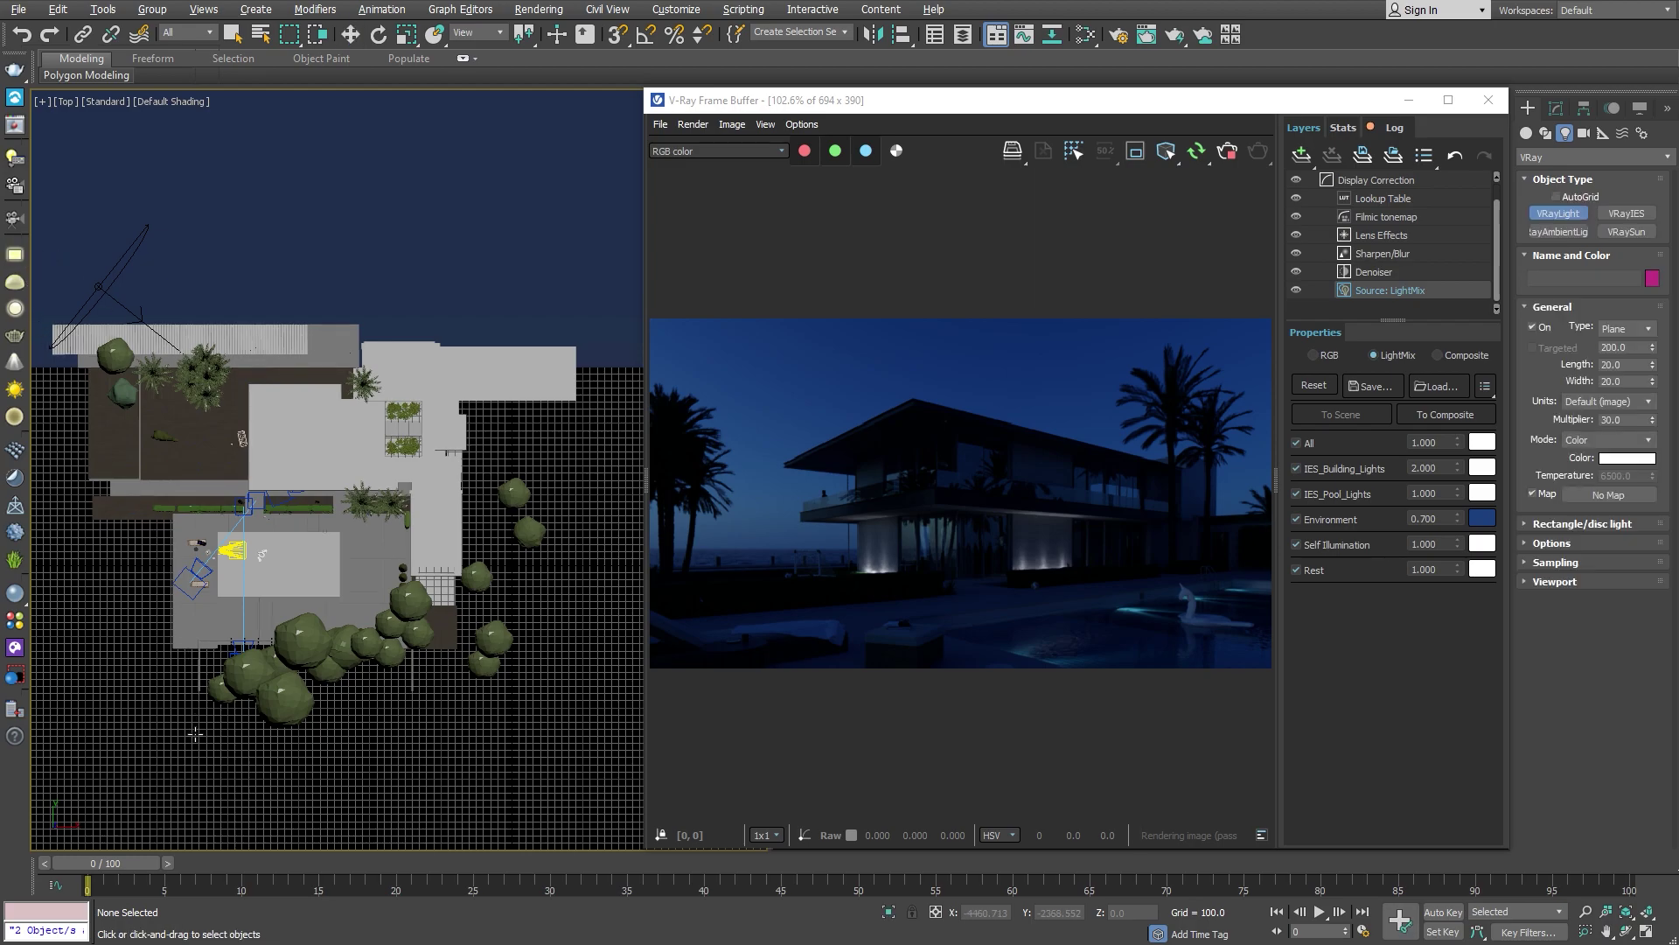
pyautogui.moveTo(197, 733); pyautogui.dragTo(216, 750)
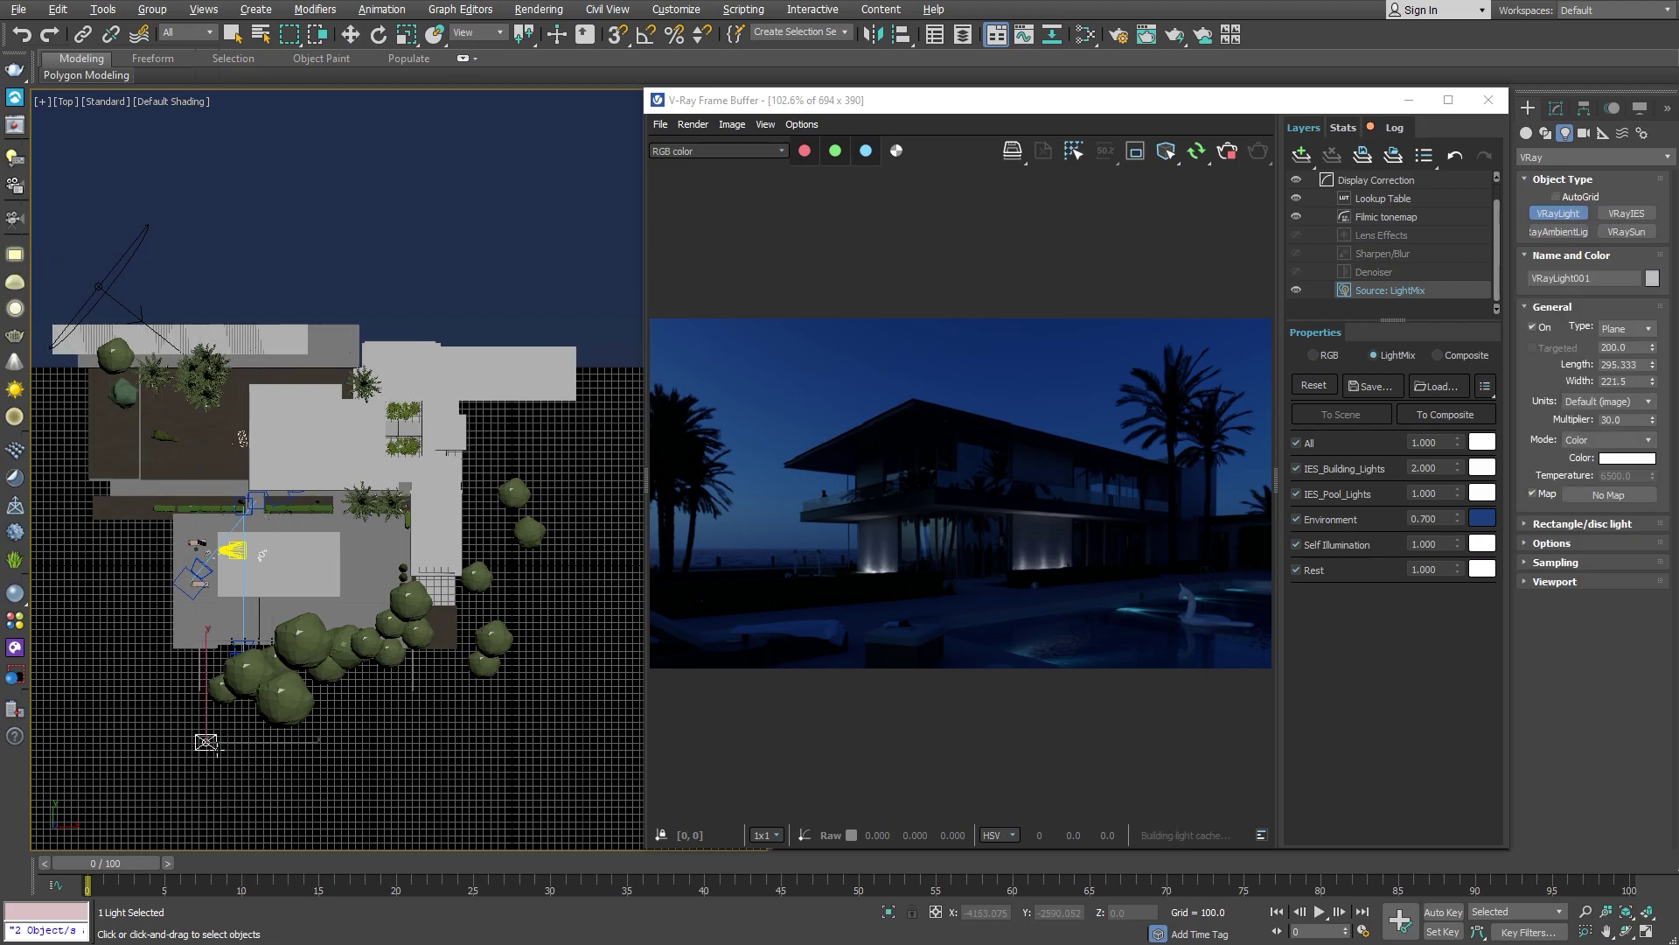
pyautogui.press('w')
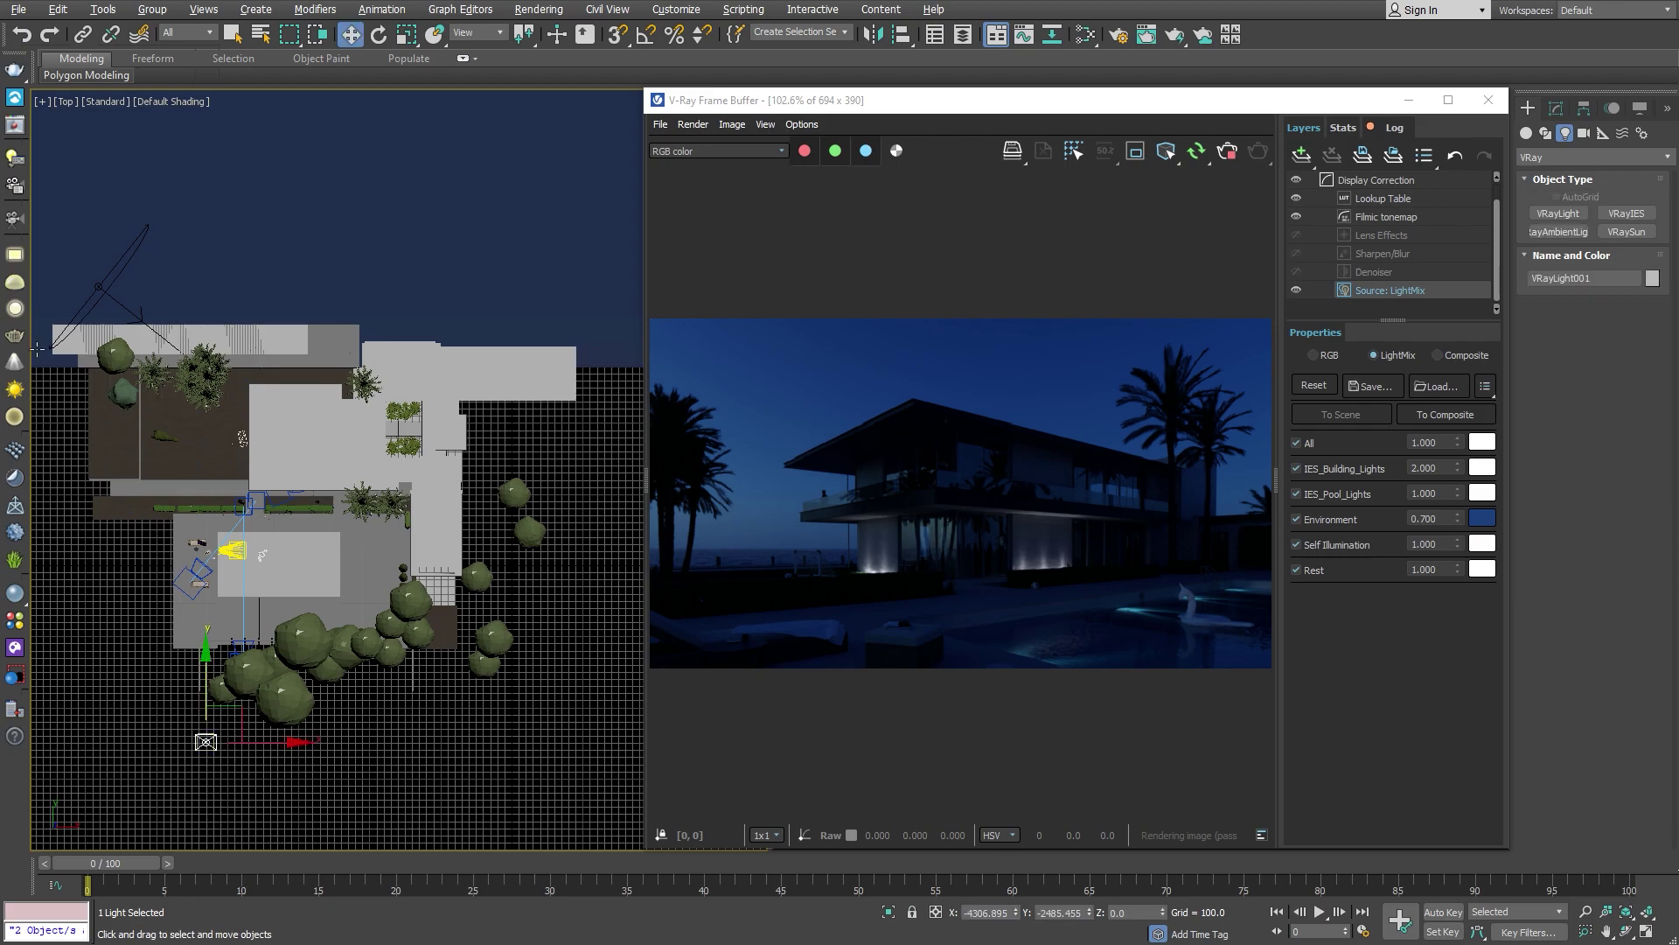
pyautogui.click(14, 308)
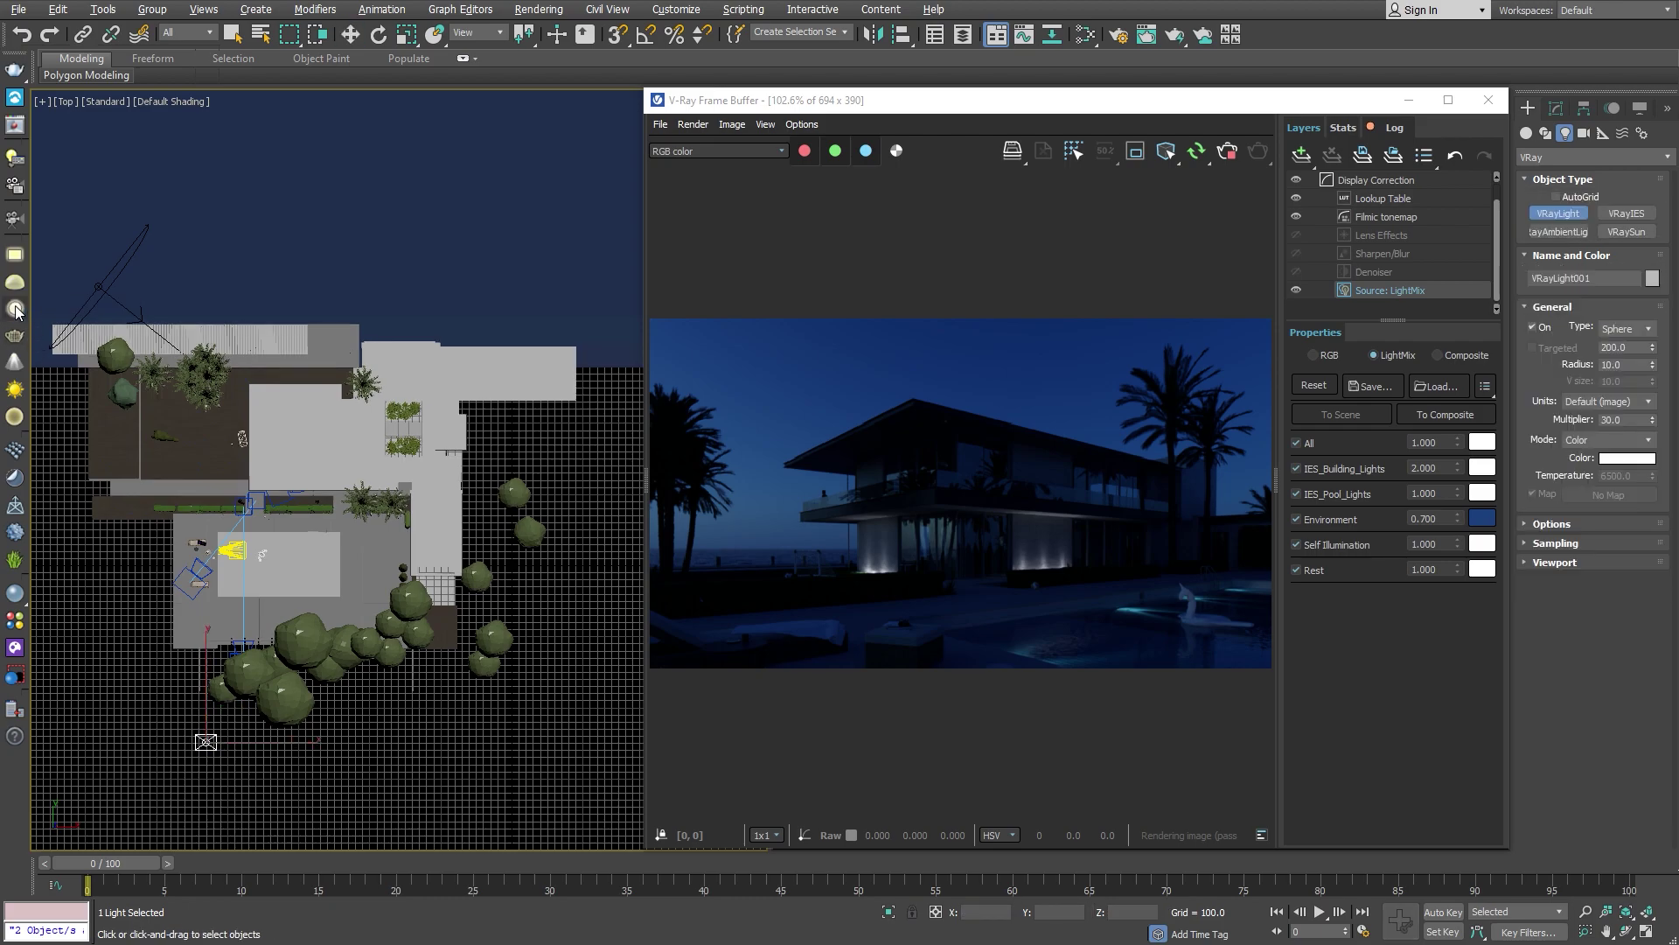
pyautogui.moveTo(245, 749); pyautogui.dragTo(237, 736)
pyautogui.rightClick(237, 736)
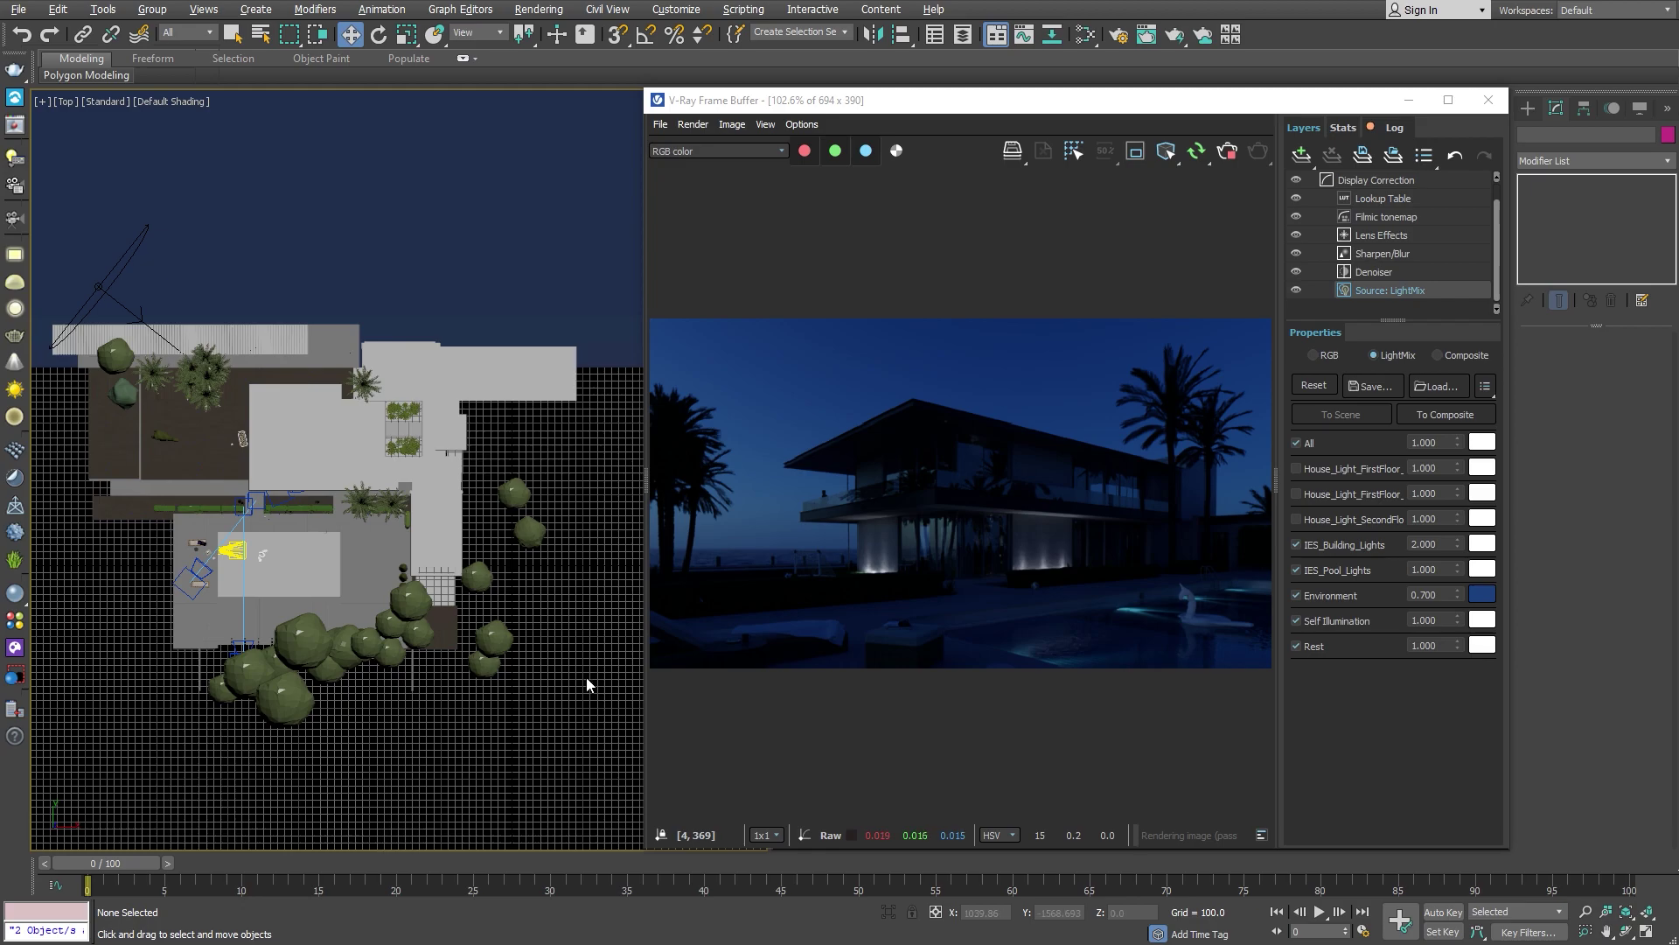
# Step: Enable the two House_Light_FirstFloor entries and the House_Light_SecondFloor entry in LightMix
pyautogui.click(1297, 469)
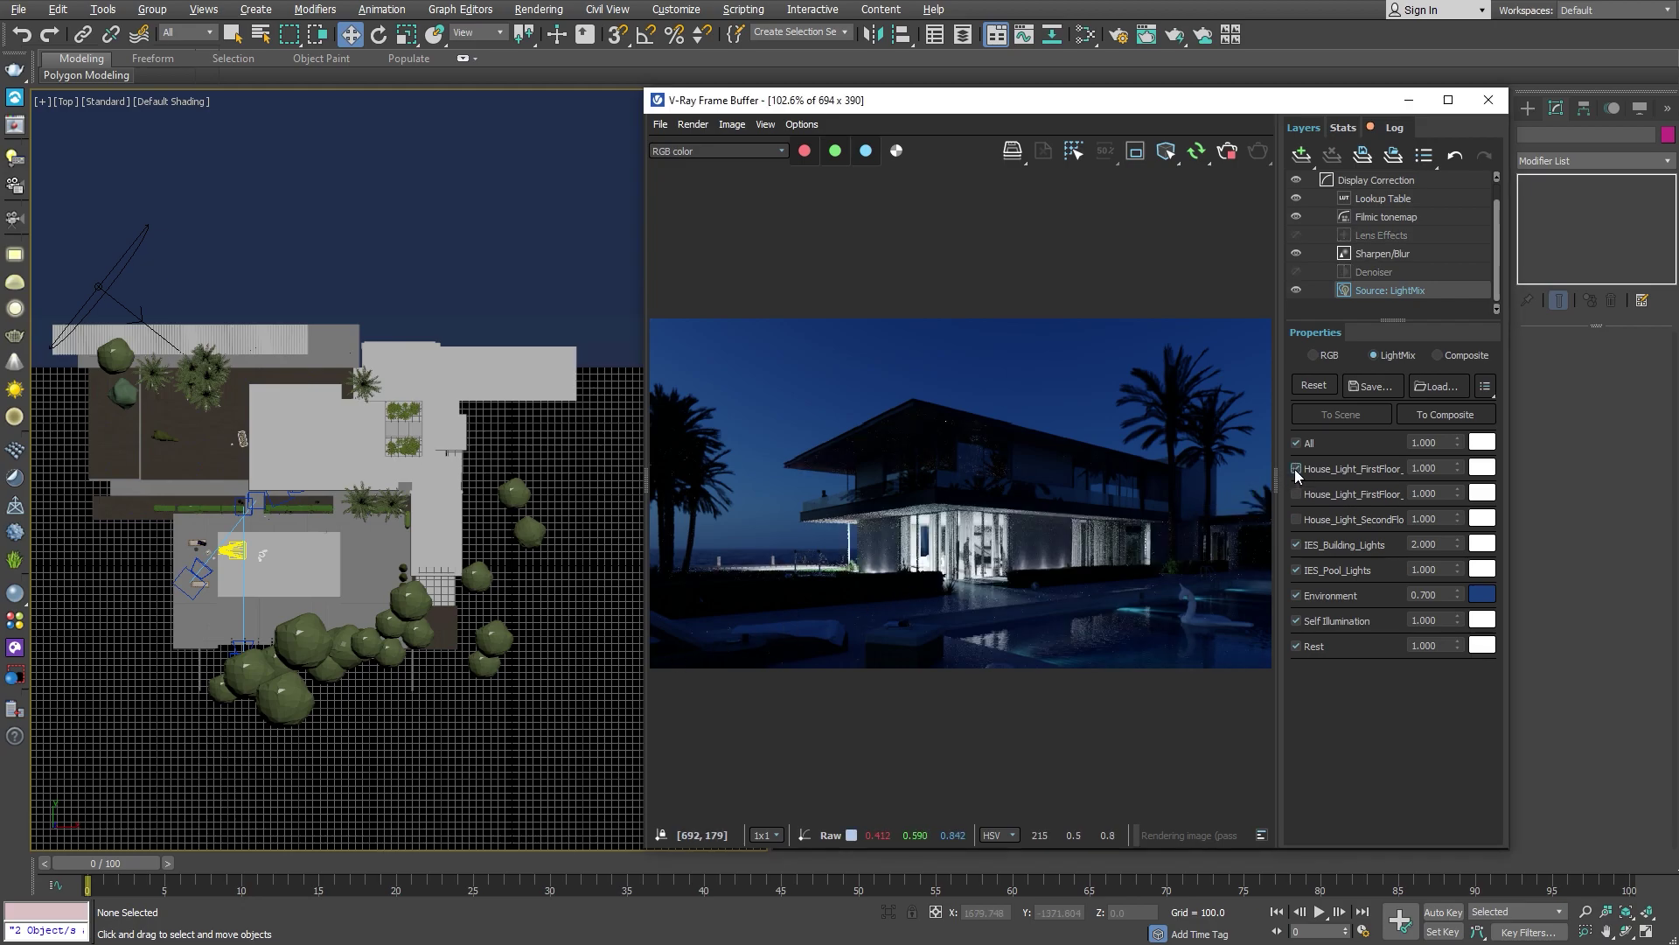
pyautogui.click(1297, 494)
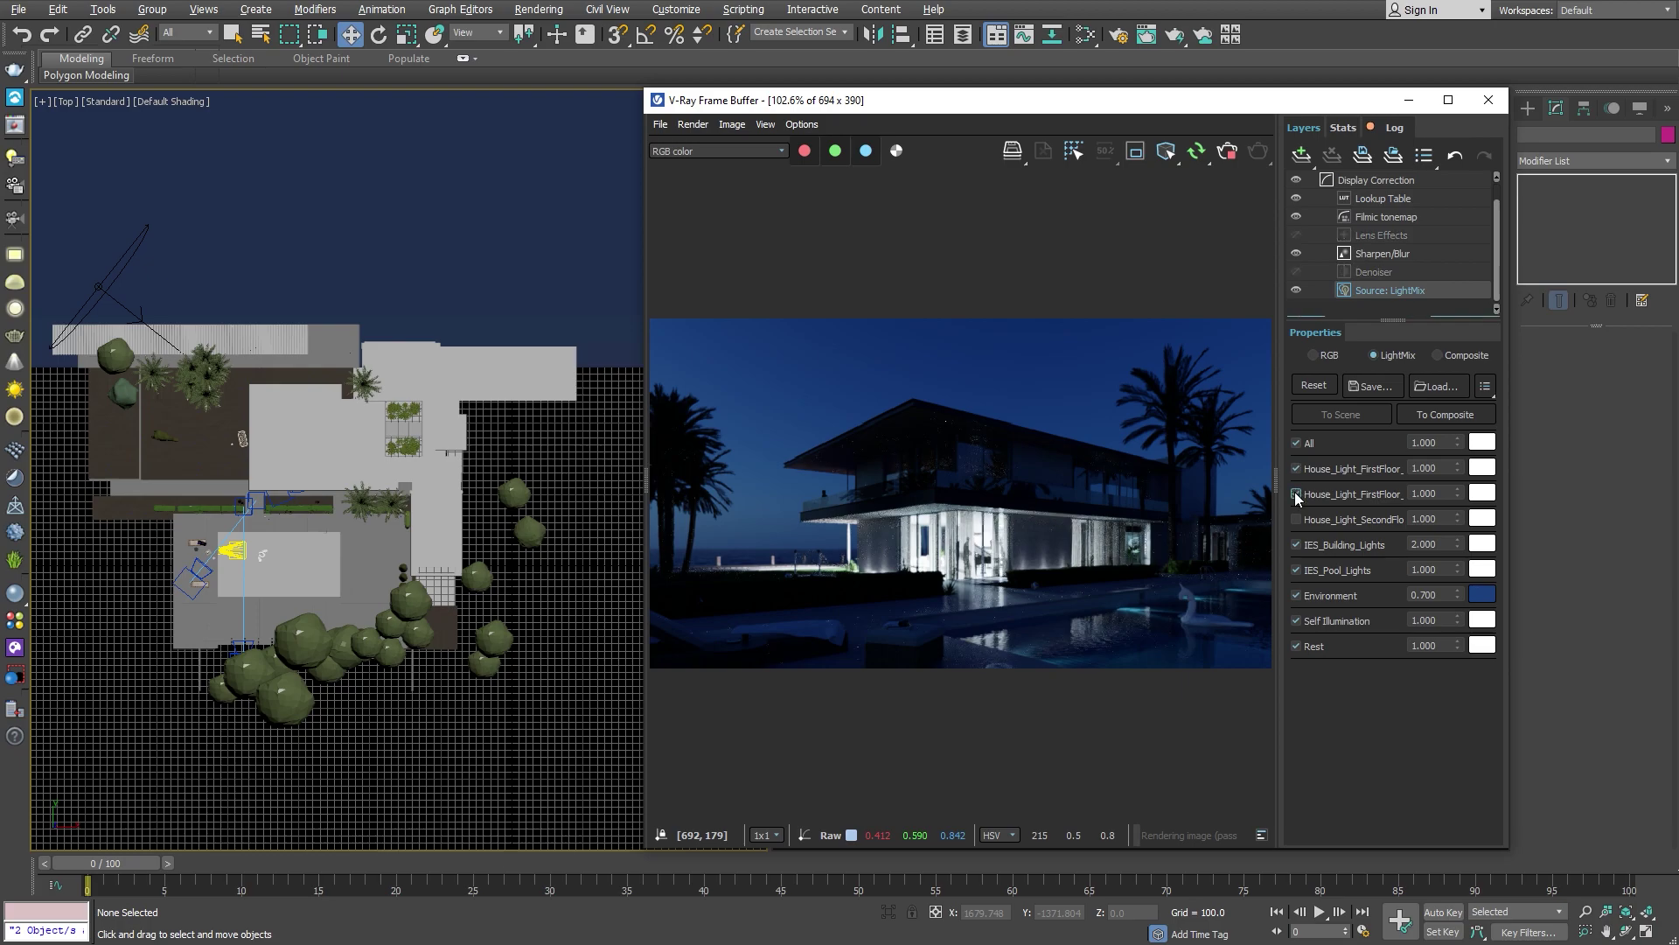
pyautogui.click(1297, 519)
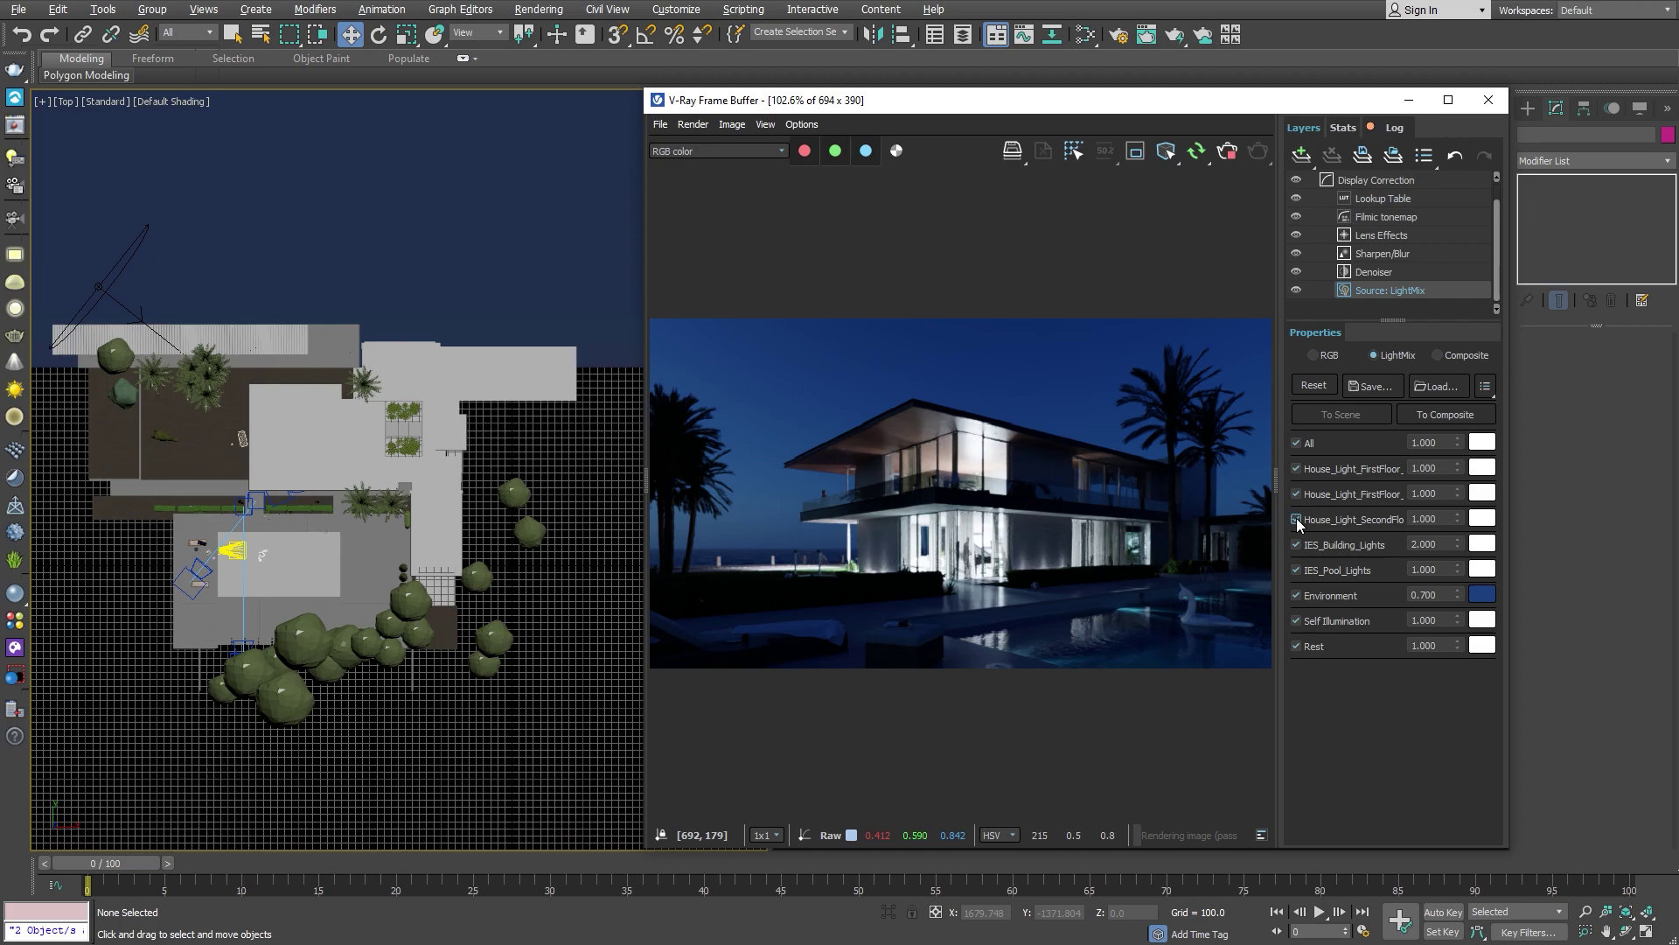
# Step: Tint both first-floor house lights warm orange in LightMix and the second-floor light to a color temperature of about 3051 K
pyautogui.click(1482, 493)
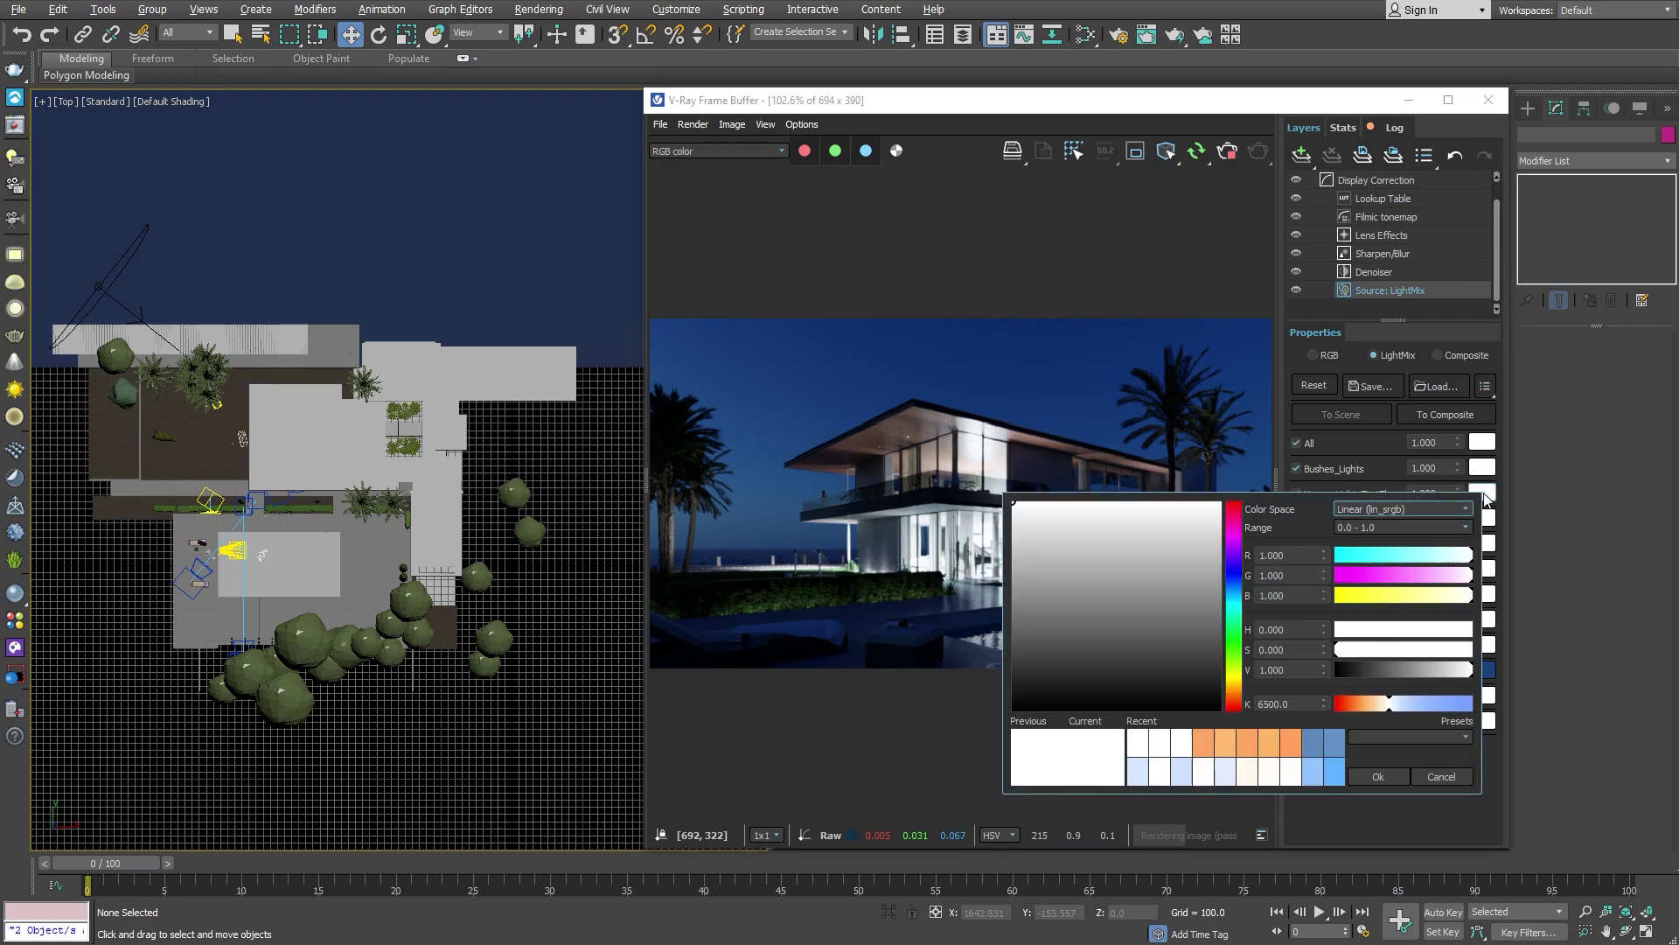
pyautogui.moveTo(1383, 706); pyautogui.dragTo(1357, 759)
pyautogui.click(1380, 776)
pyautogui.click(1482, 517)
pyautogui.click(1378, 803)
pyautogui.click(1482, 543)
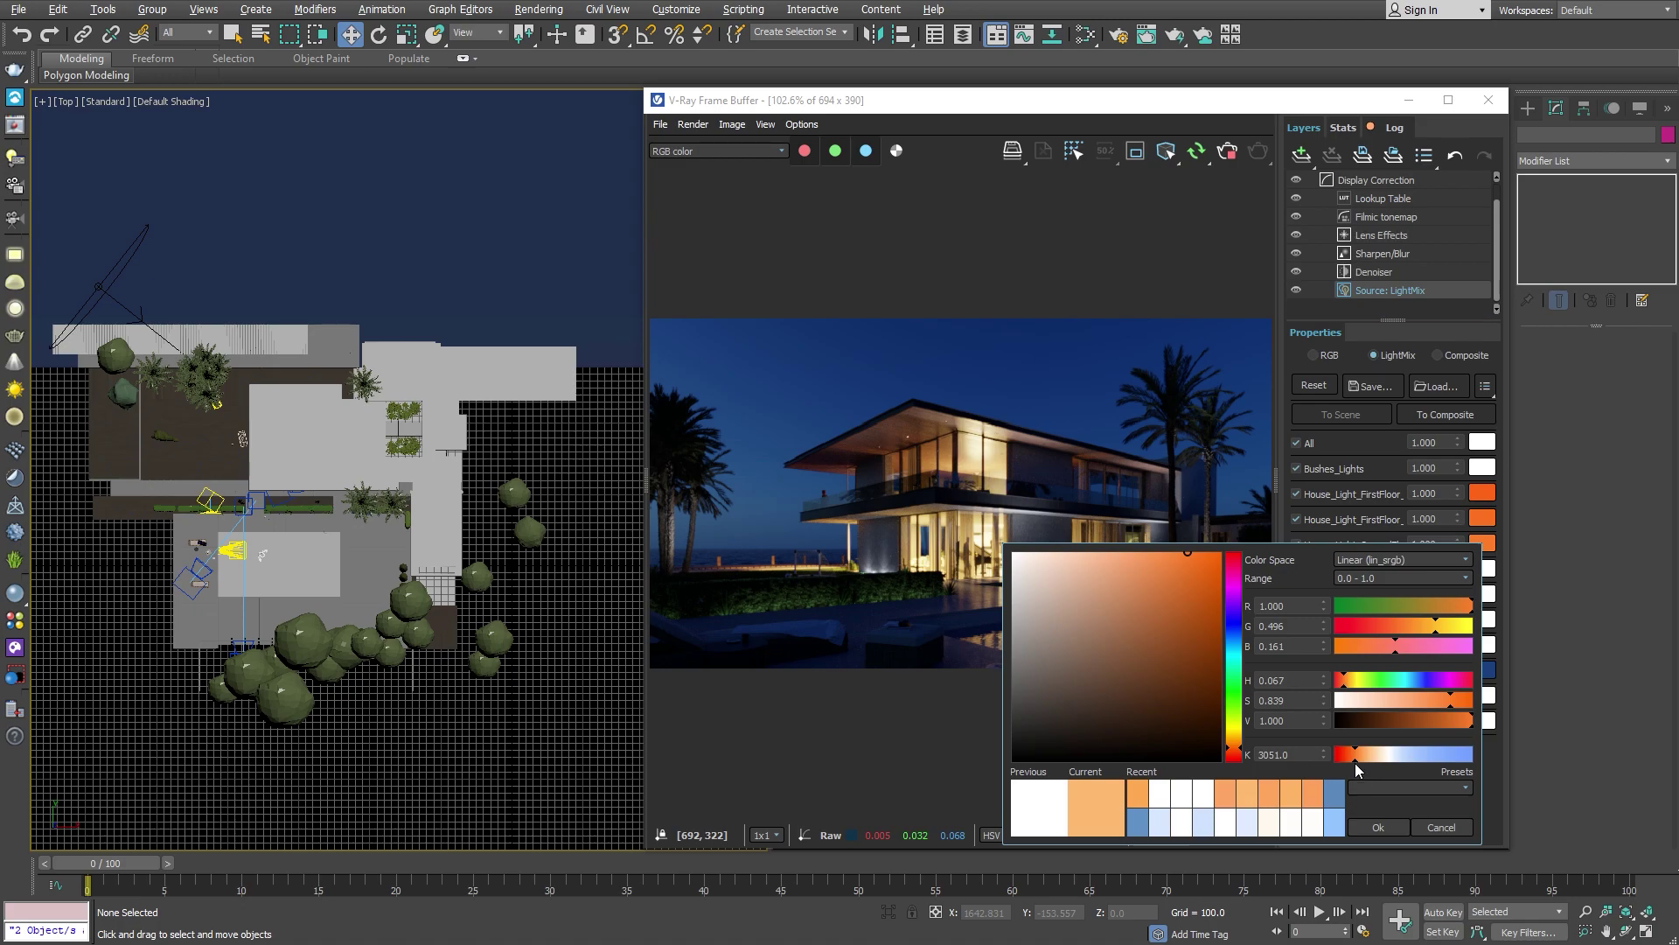
pyautogui.click(1375, 827)
# Step: Tint House_Side_Lights a light warm orange in LightMix and set their intensity to 0.7
pyautogui.click(1482, 569)
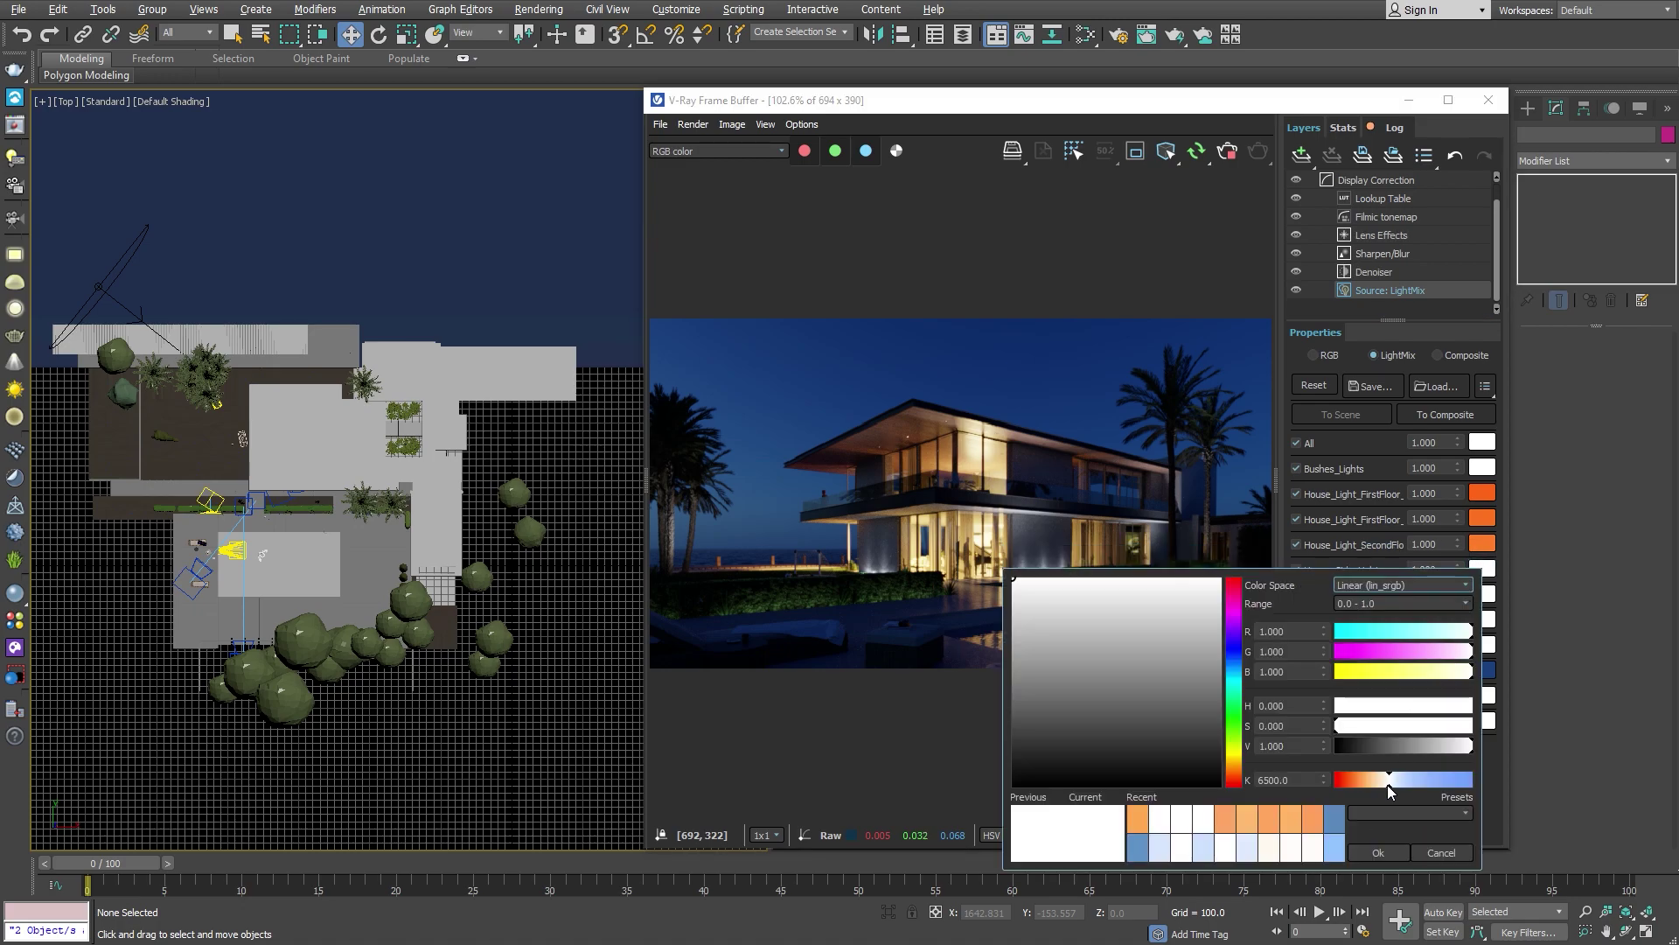
pyautogui.moveTo(1390, 779); pyautogui.dragTo(1378, 791)
pyautogui.click(1378, 852)
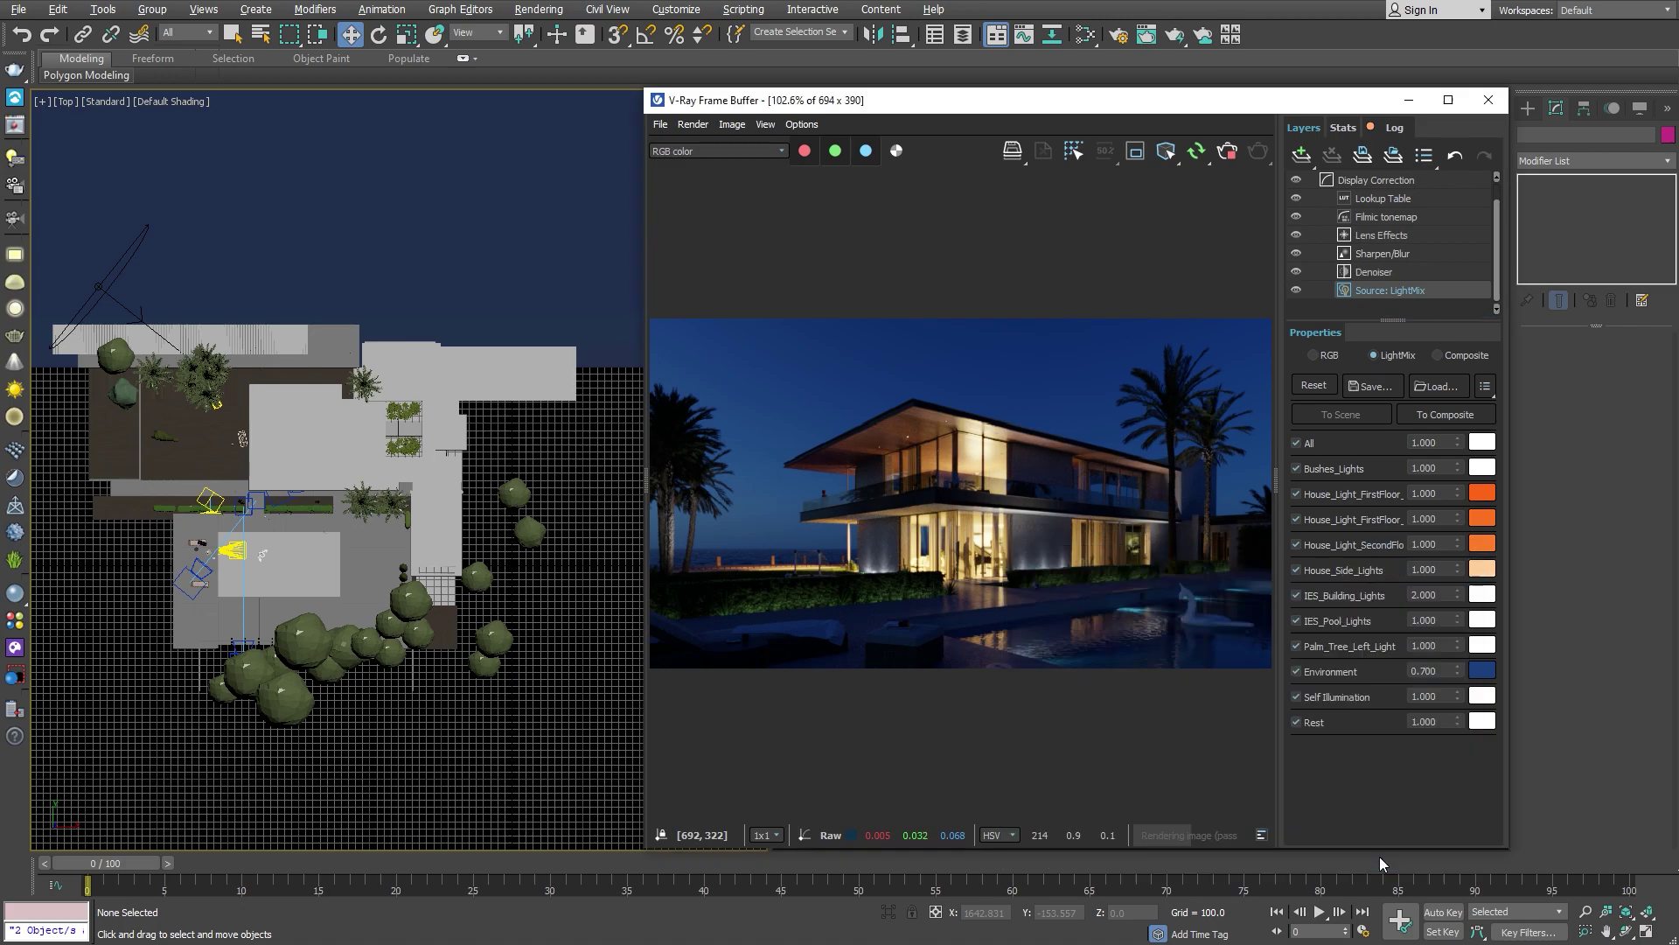
pyautogui.doubleClick(1424, 569)
pyautogui.write('0.7')
pyautogui.press('Return')
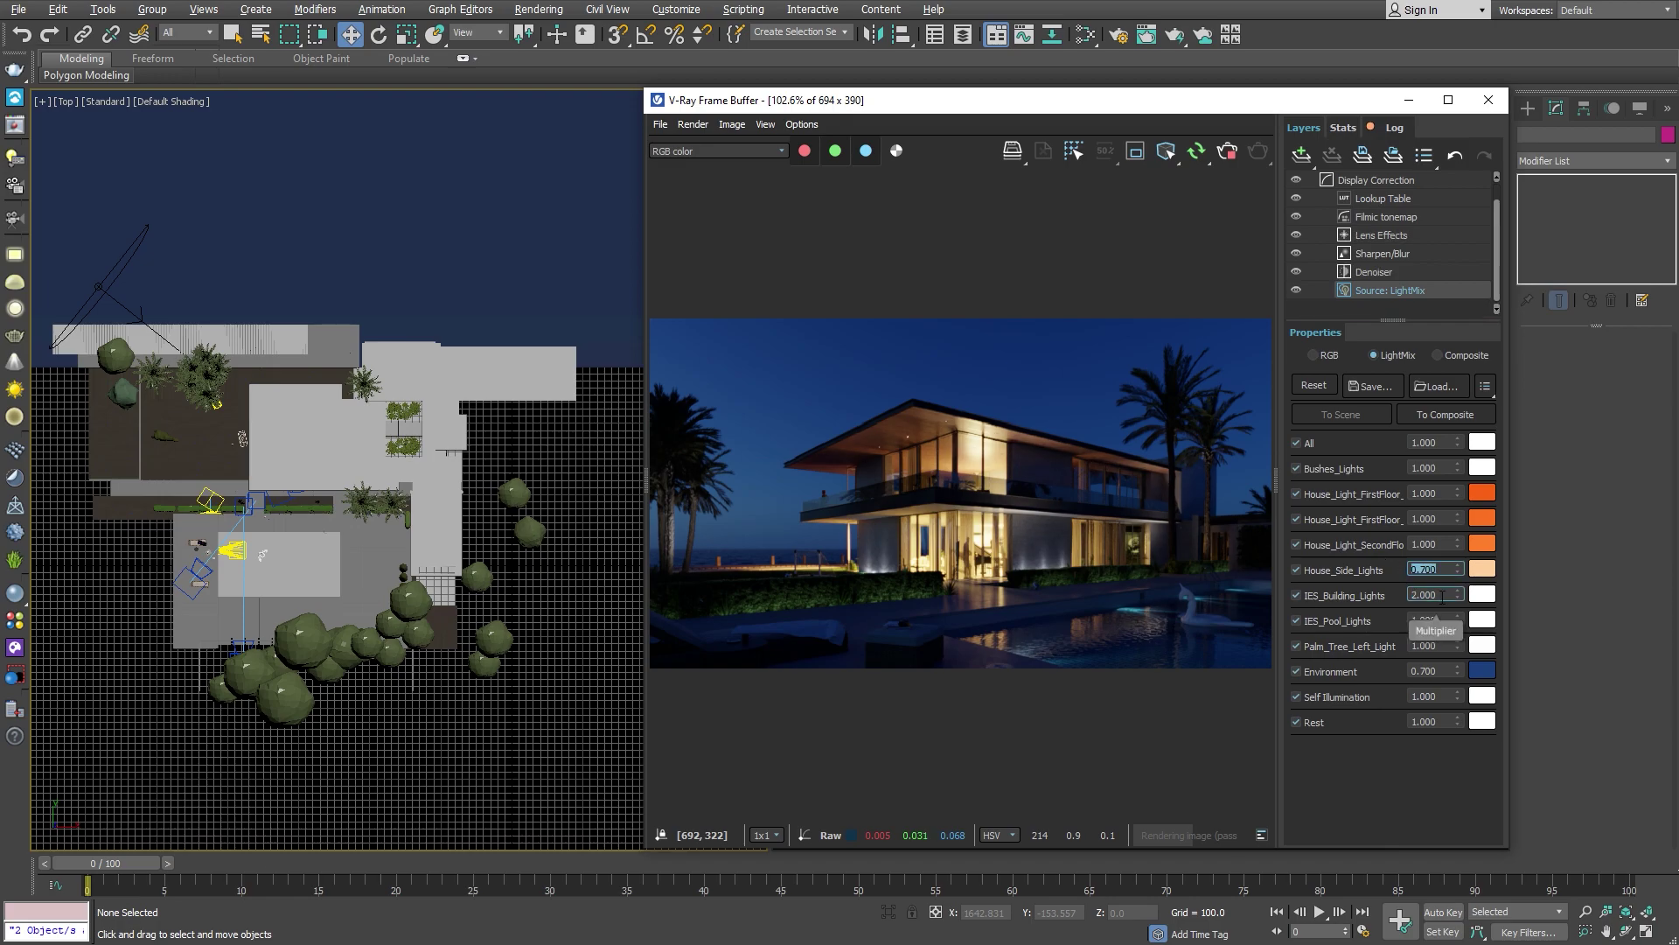
# Step: Tint IES_Building_Lights warm orange in LightMix with a color temperature of about 4121 K
pyautogui.click(1481, 594)
pyautogui.moveTo(1386, 810); pyautogui.dragTo(1366, 812)
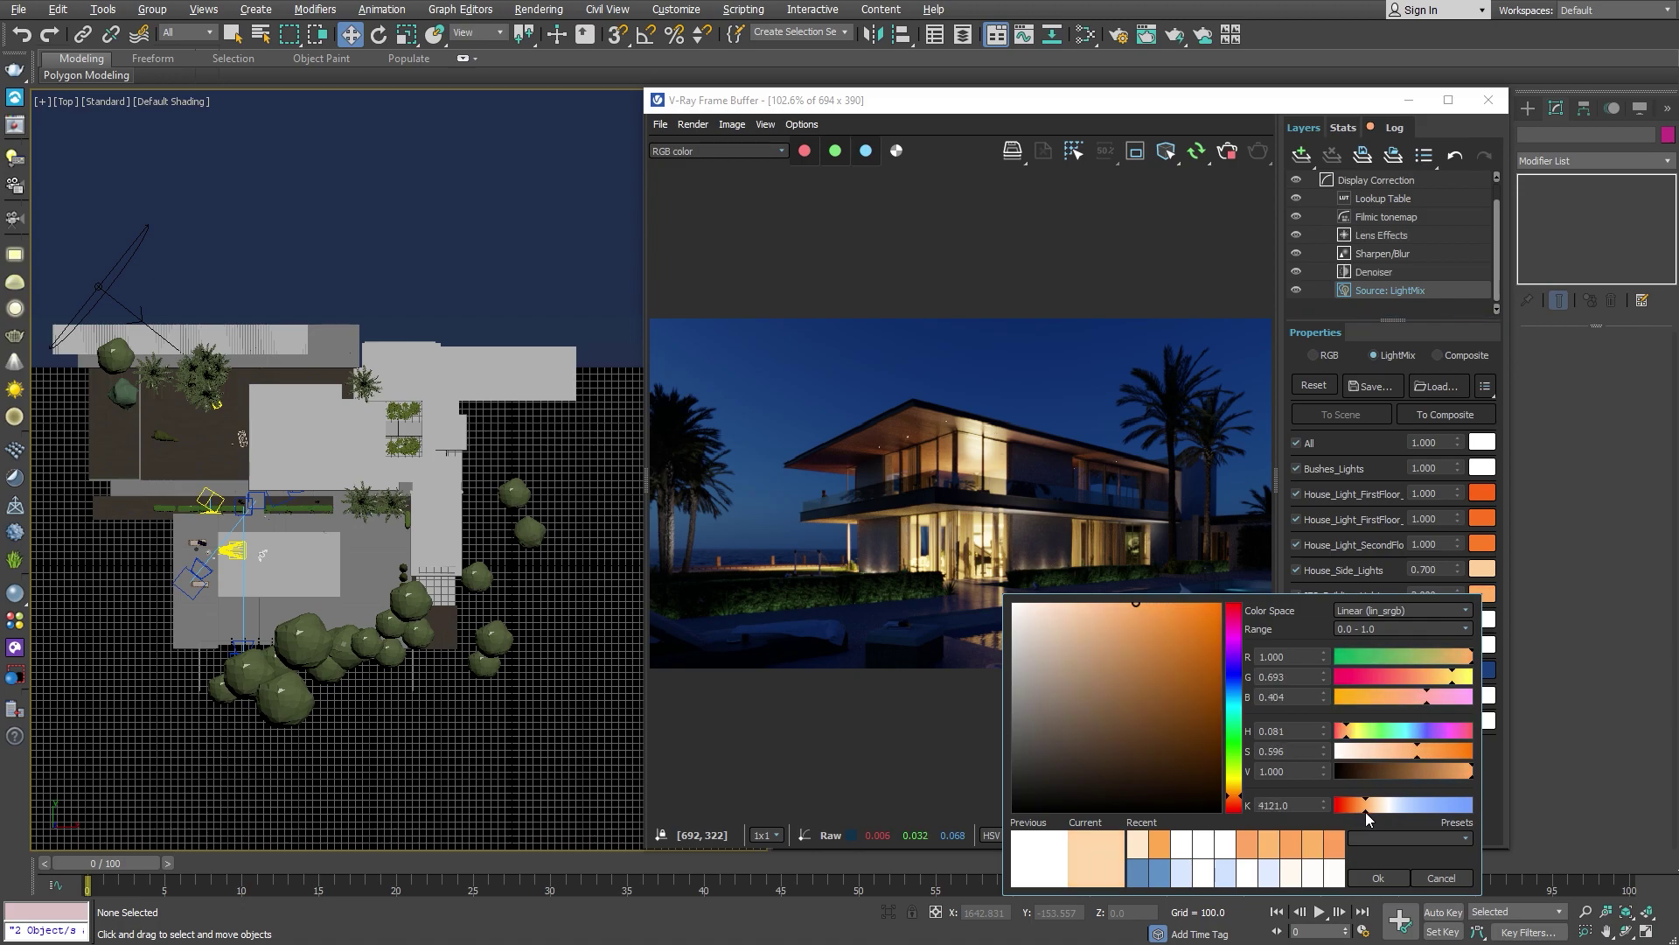
pyautogui.click(1377, 879)
# Step: Tint IES_Pool_Lights blue in LightMix with saturation about 0.656 and set their intensity to 5
pyautogui.click(1482, 621)
pyautogui.moveTo(1347, 776); pyautogui.dragTo(1427, 784)
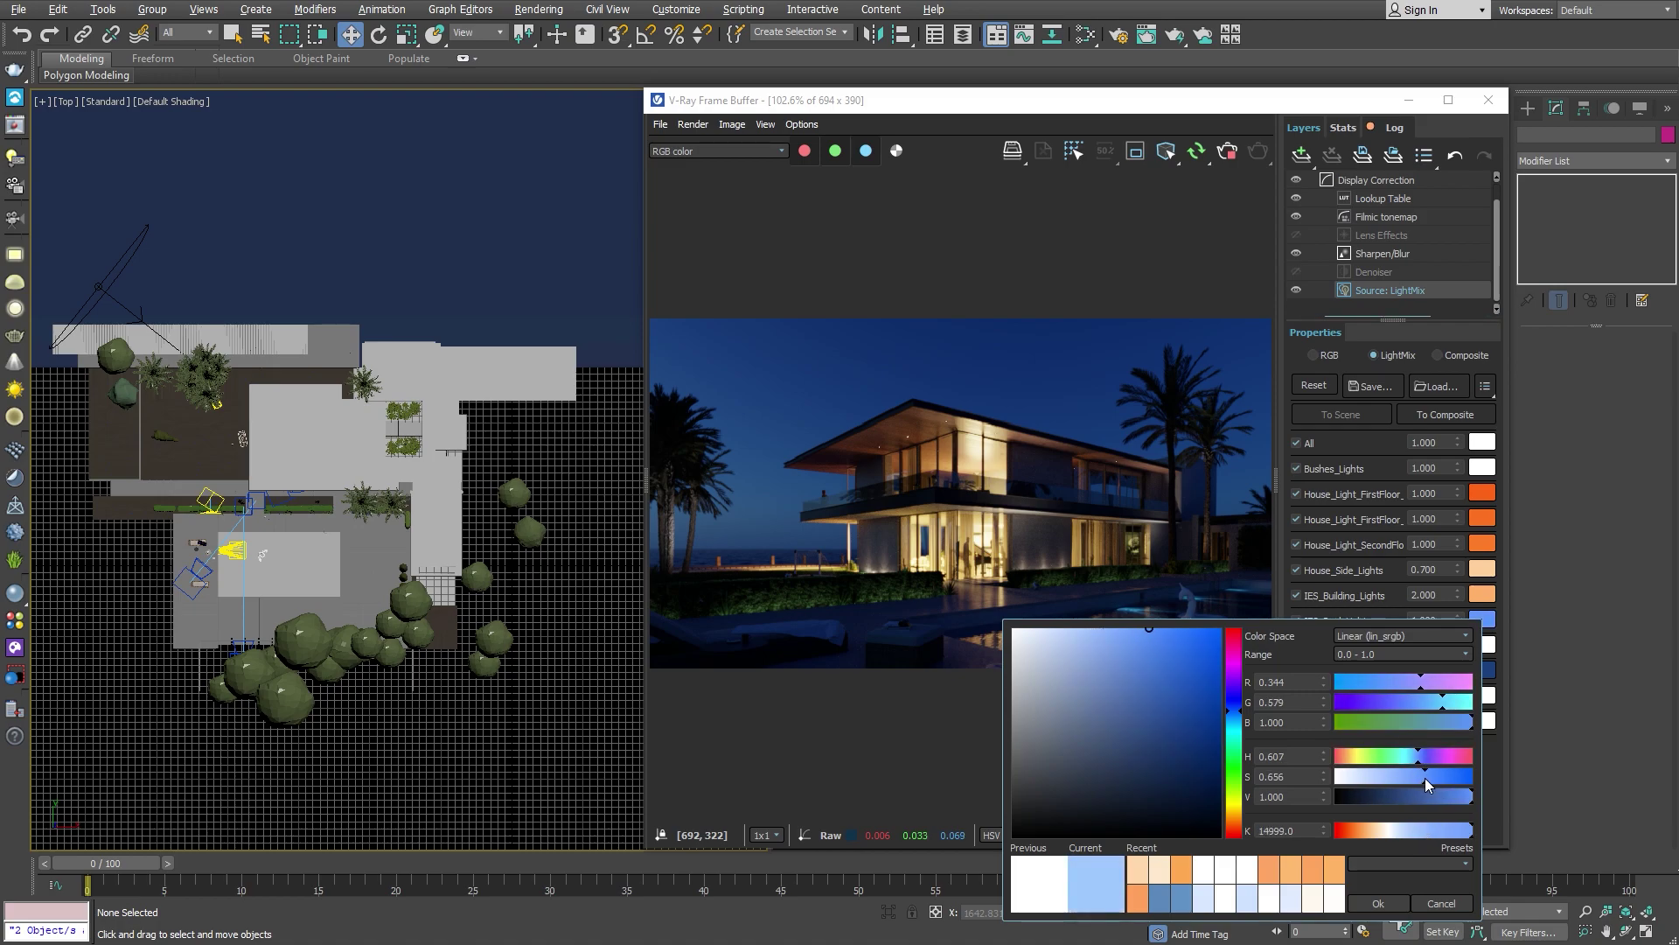
pyautogui.click(1377, 903)
pyautogui.doubleClick(1424, 619)
pyautogui.write('5')
pyautogui.press('Return')
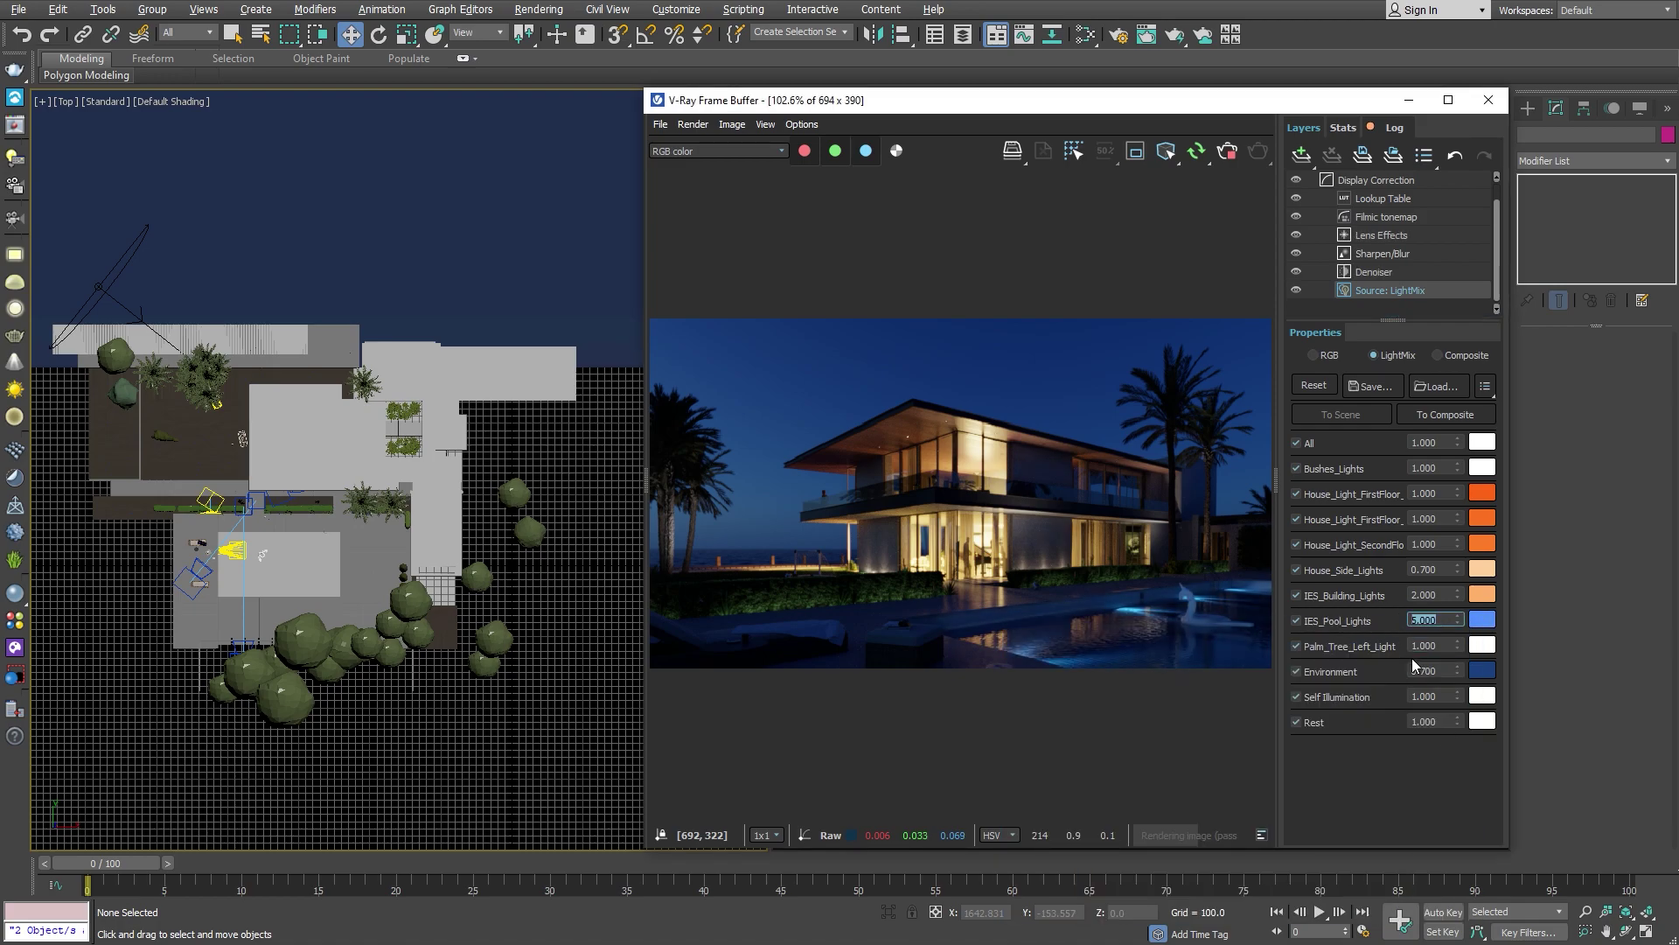
# Step: Set Palm_Tree_Left_Light to 0.5 in LightMix and tint it warm orange
pyautogui.press('Tab')
pyautogui.write('0.5')
pyautogui.press('Return')
pyautogui.click(1481, 645)
pyautogui.click(1368, 855)
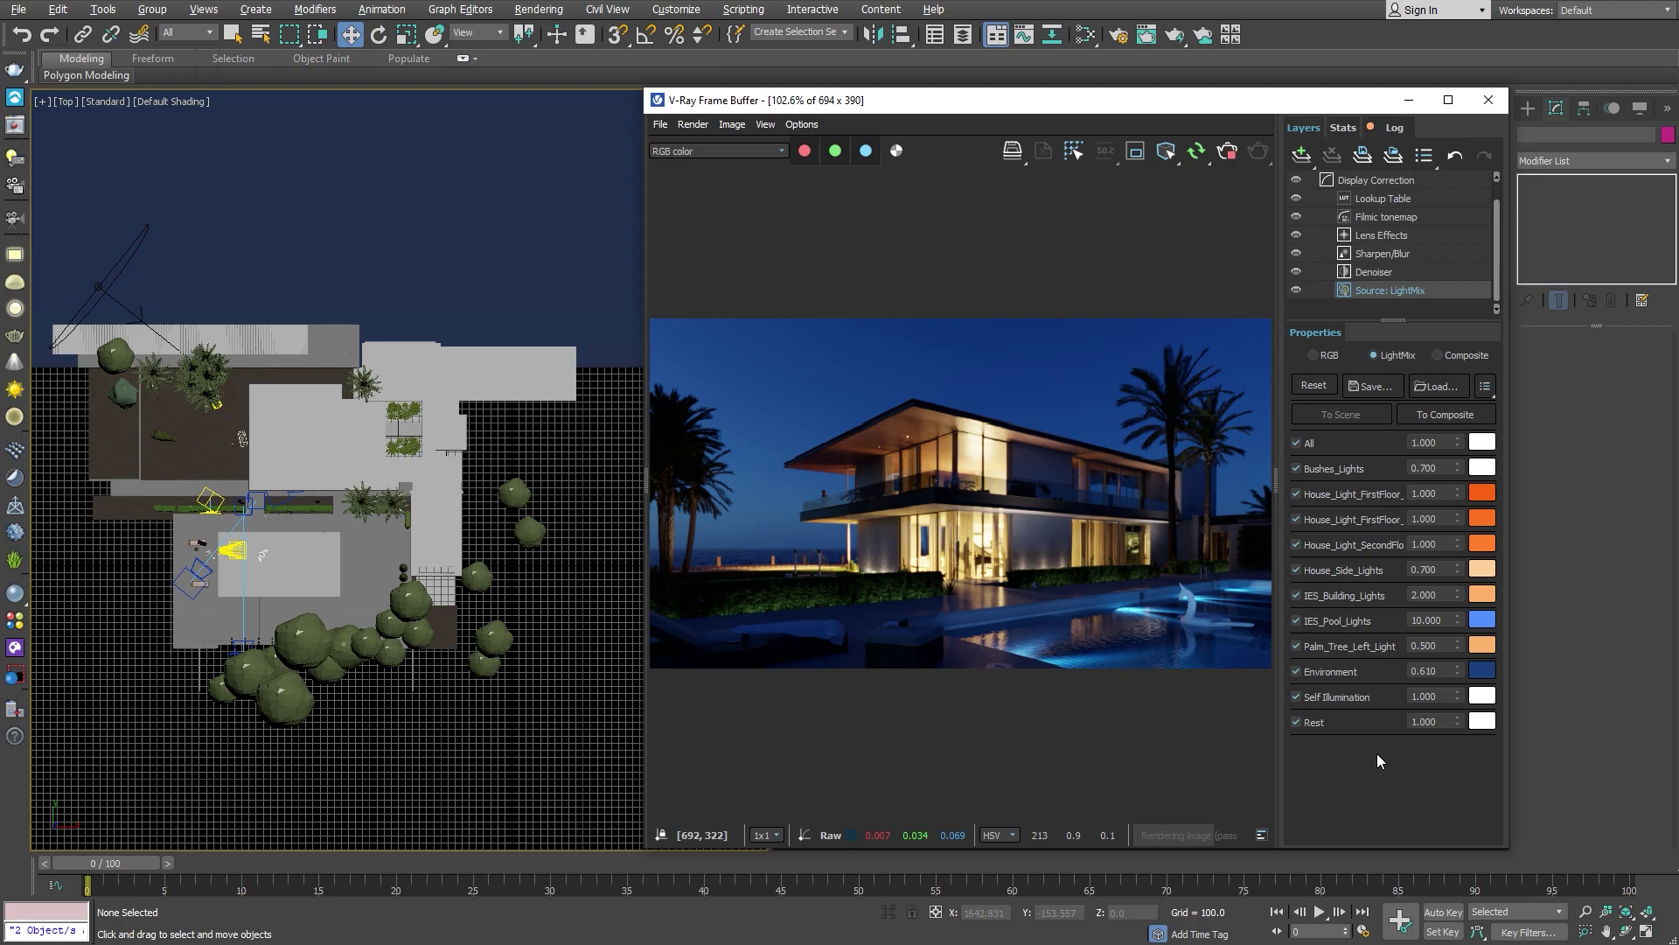
# Step: Inspect the Stars light material in the Slate Material Editor and compare the render with Self Illumination off and on in LightMix
pyautogui.click(1084, 37)
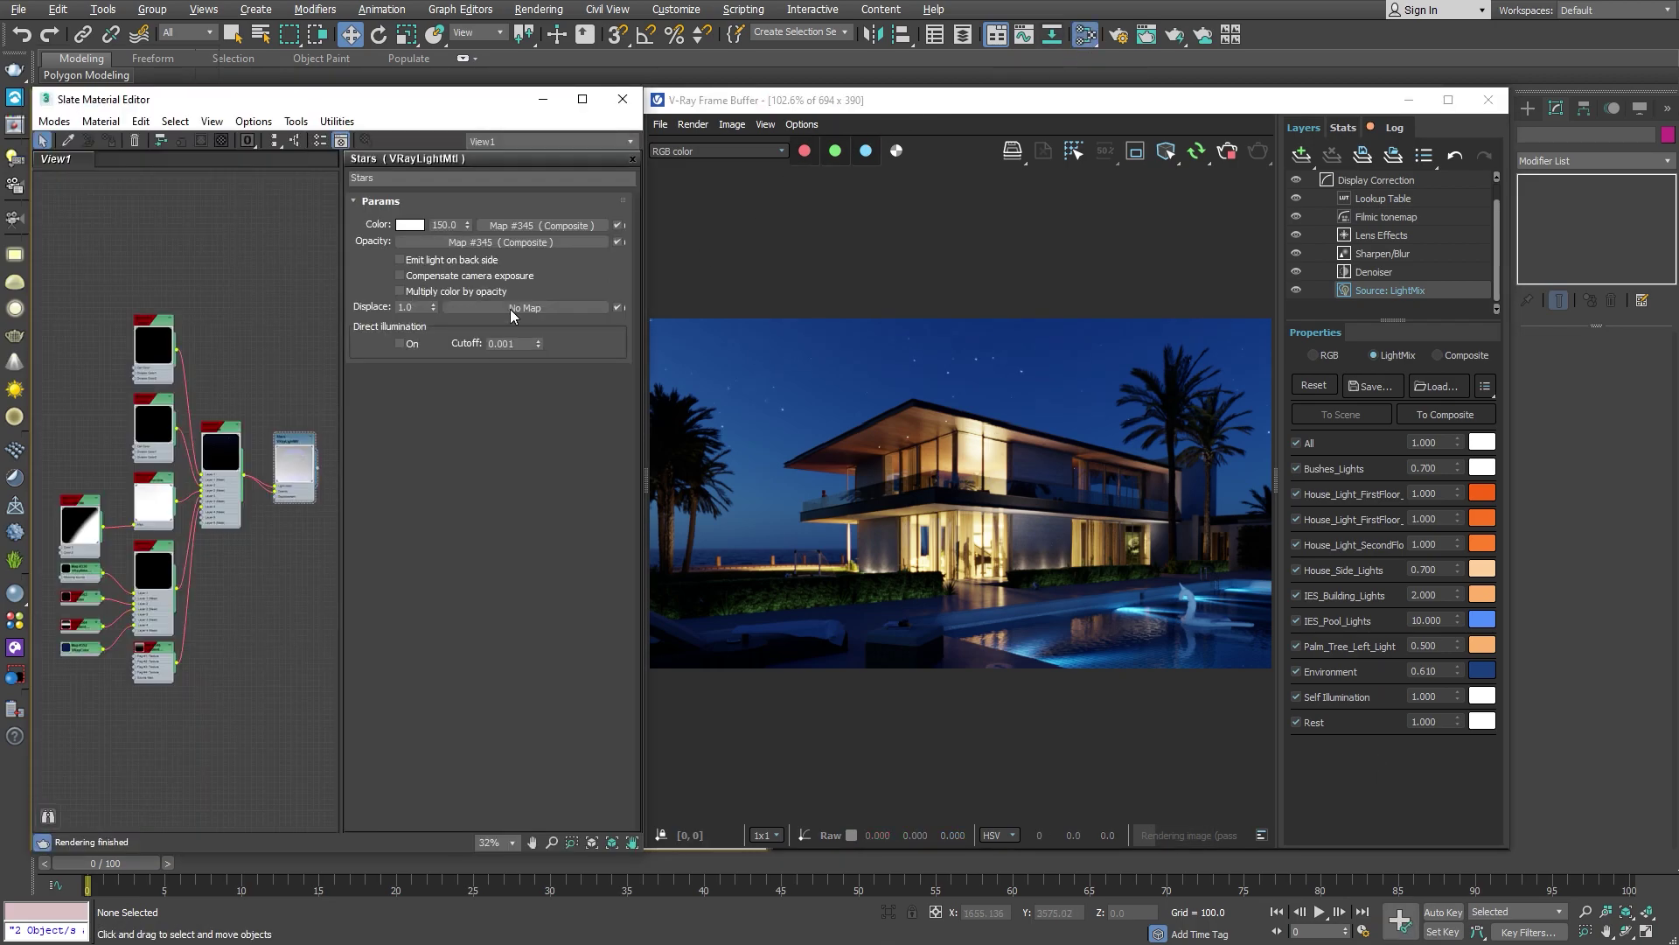
pyautogui.click(294, 446)
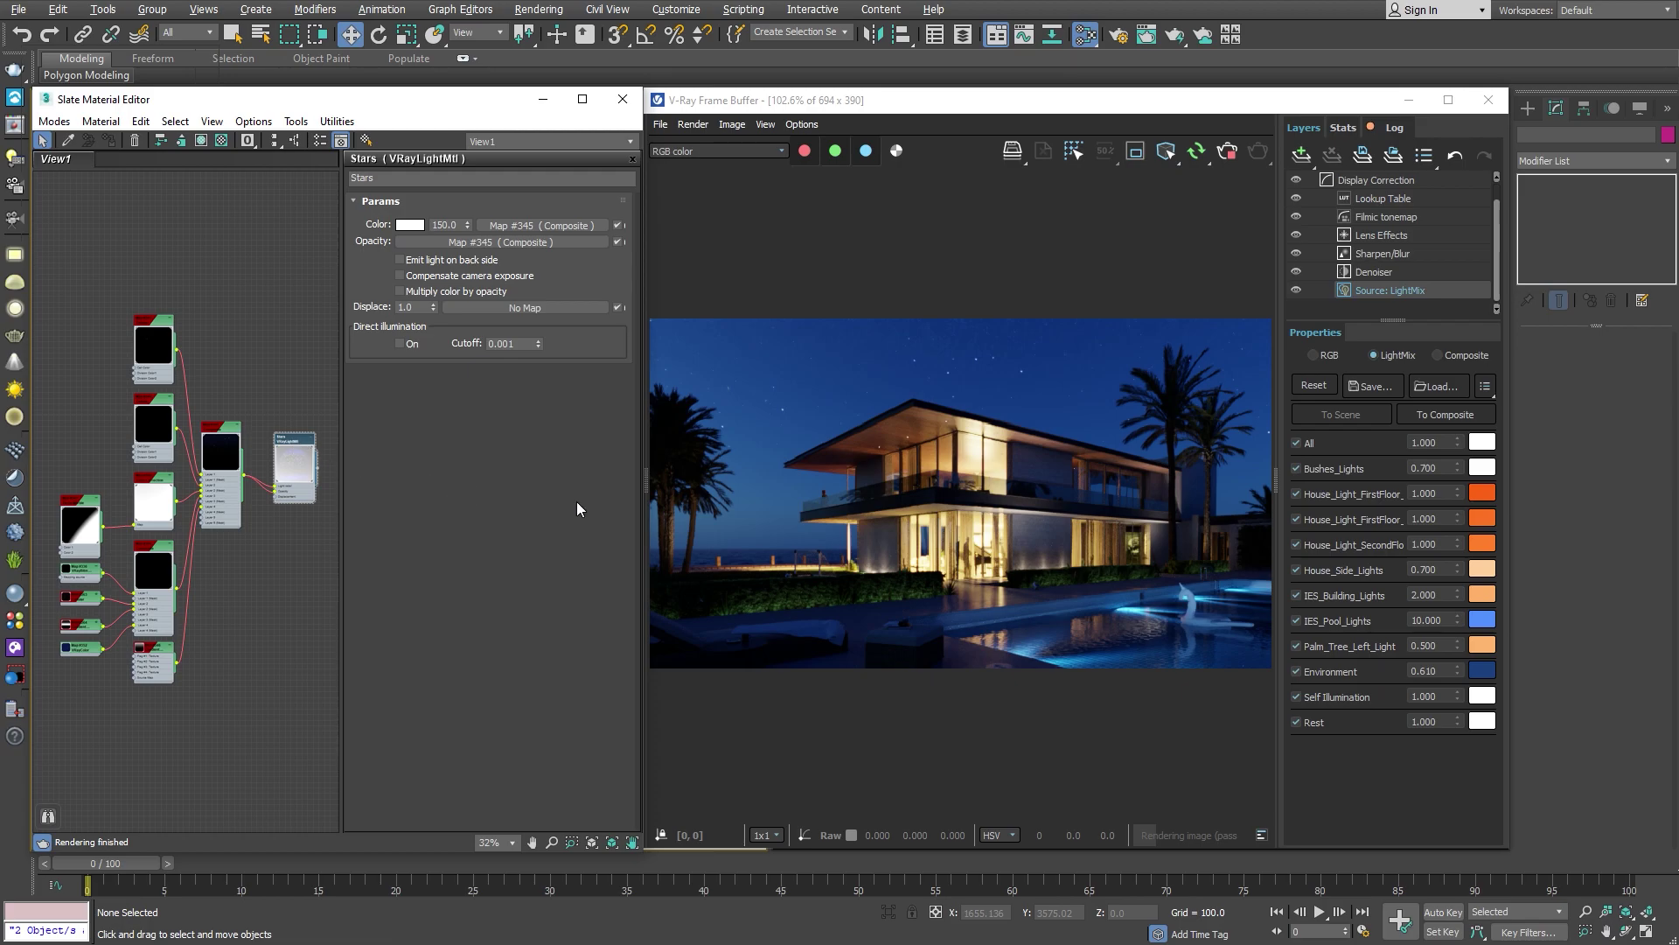
pyautogui.click(1296, 697)
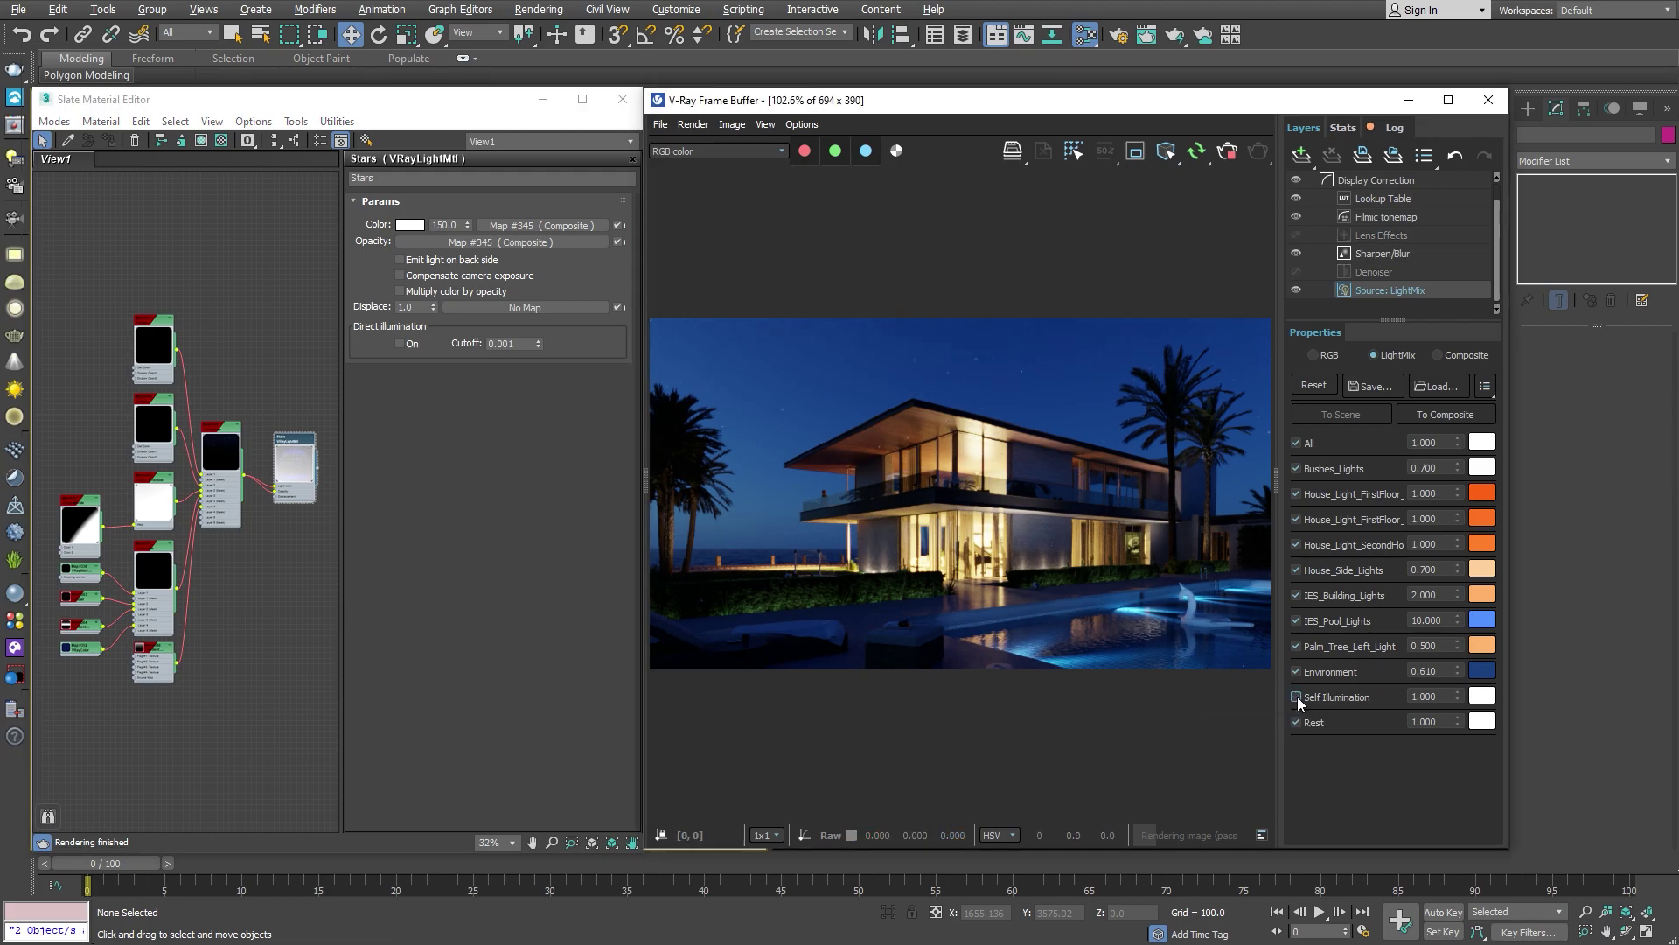
pyautogui.click(1297, 697)
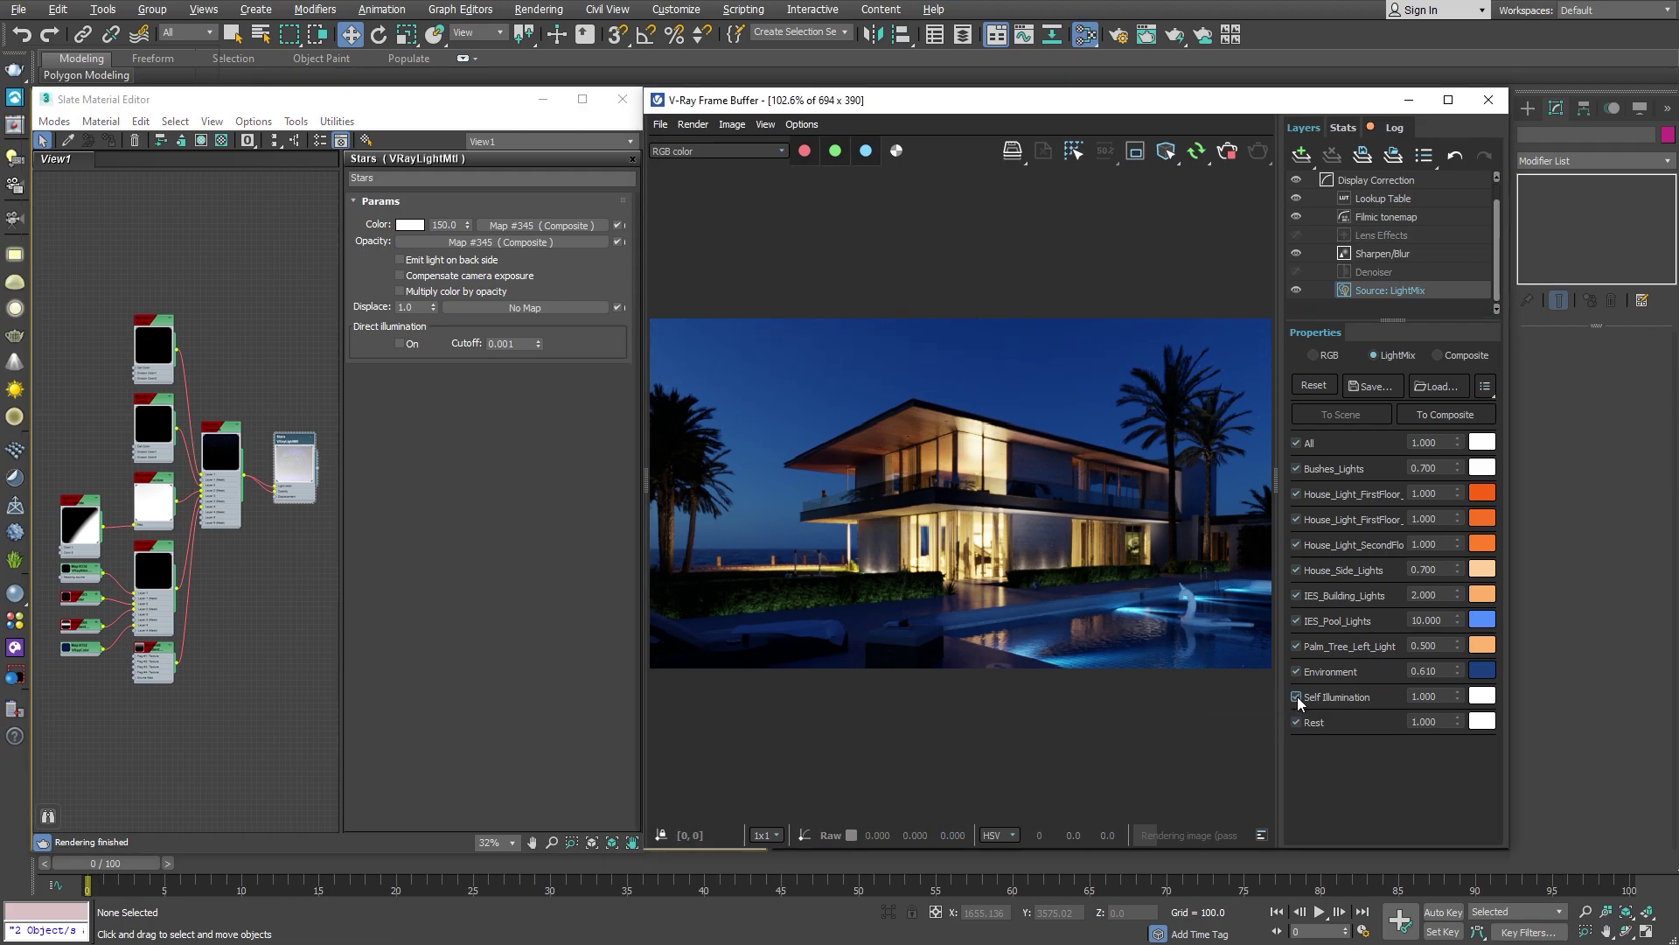